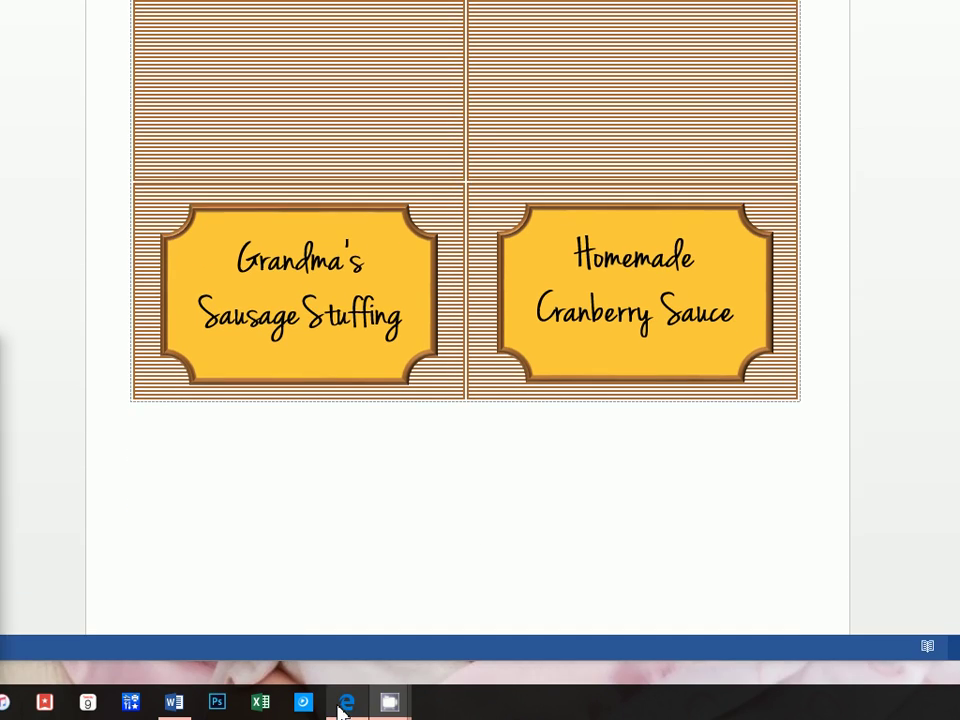
Step: Switch to the browser and look through the YouTube channel's list of Word printable tutorials
{"action": "left_click", "coordinate": [343, 719]}
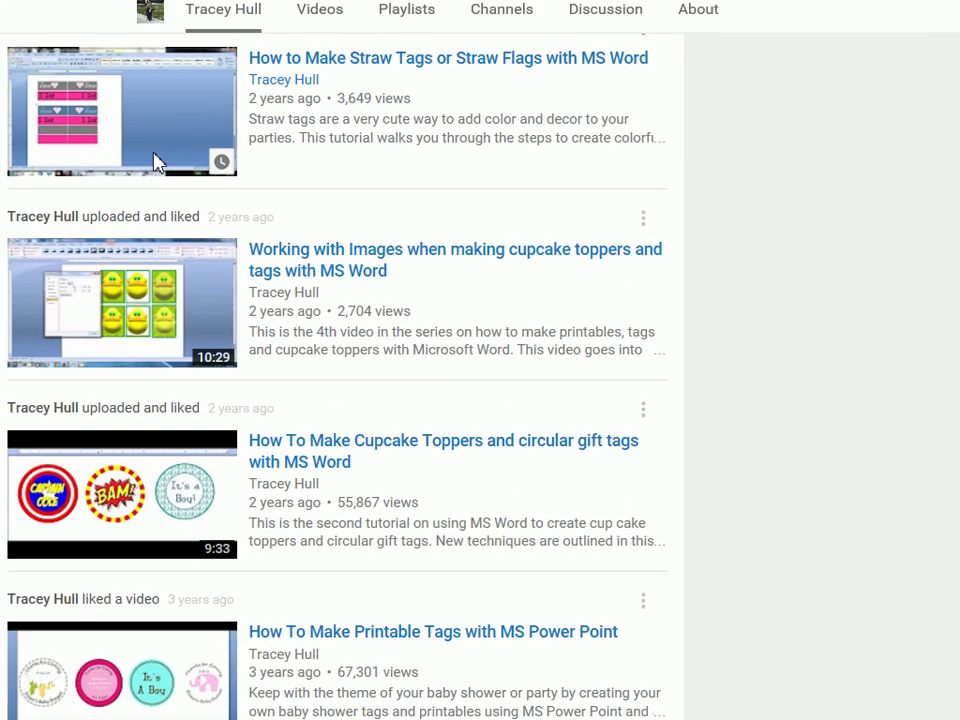
{"action": "scroll", "coordinate": [155, 162], "scroll_direction": "up", "scroll_amount": 15}
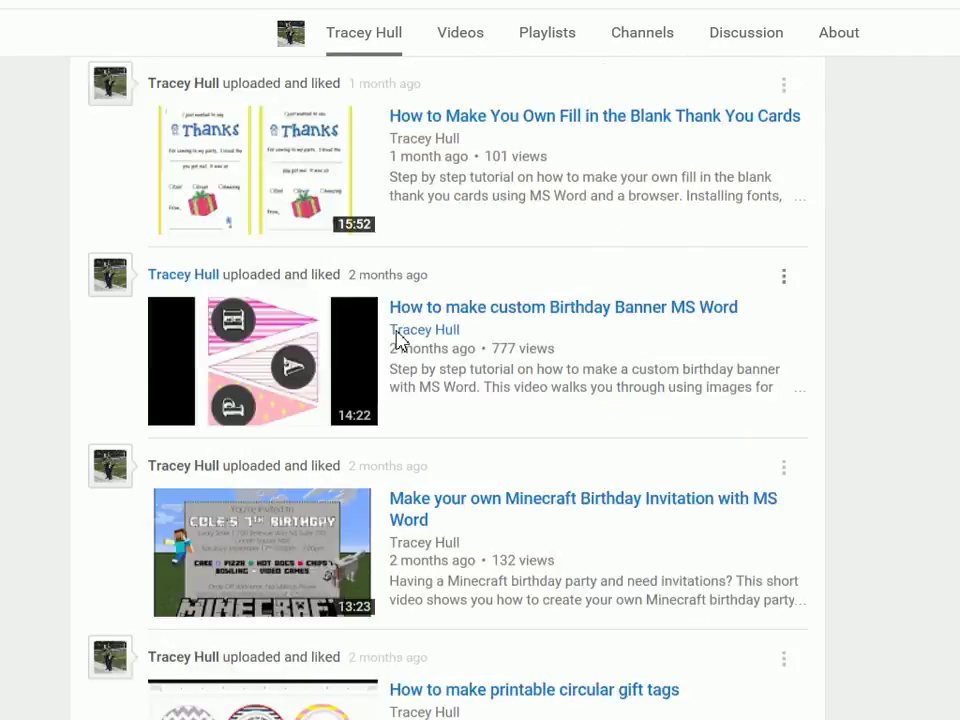
{"action": "scroll", "coordinate": [398, 340], "scroll_direction": "up", "scroll_amount": 20}
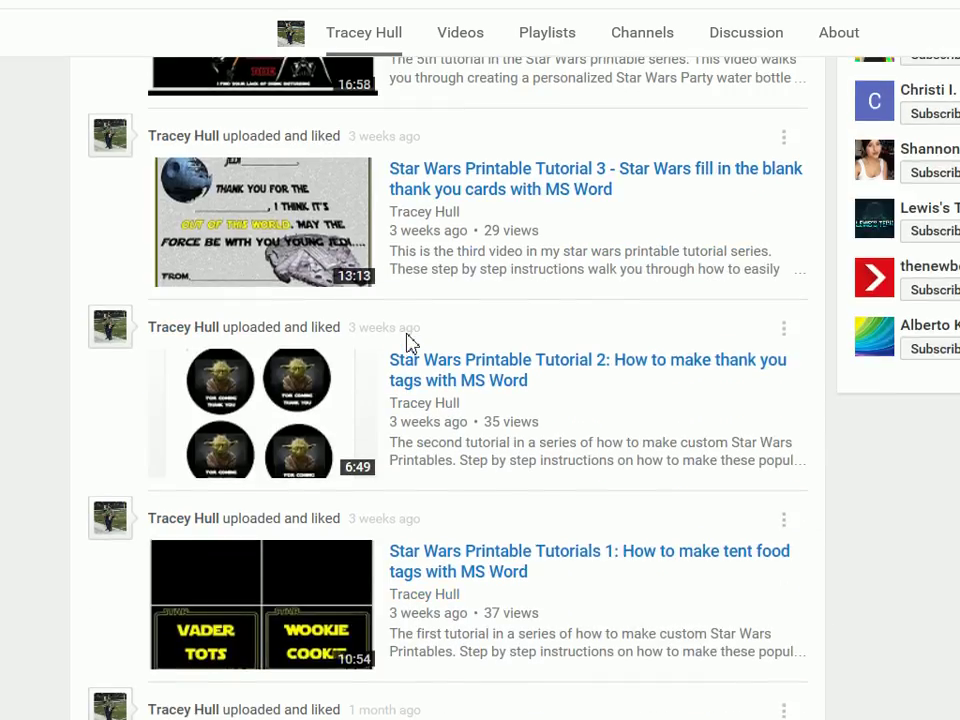
{"action": "scroll", "coordinate": [410, 347], "scroll_direction": "up", "scroll_amount": 5}
{"action": "scroll", "coordinate": [407, 368], "scroll_direction": "down", "scroll_amount": 5}
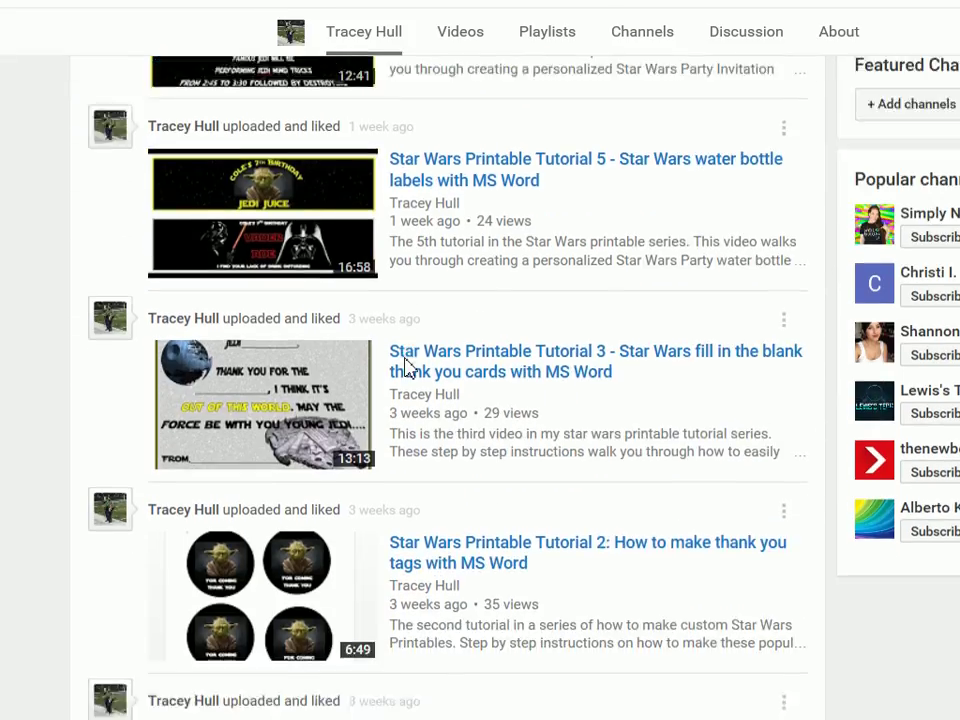
{"action": "scroll", "coordinate": [407, 367], "scroll_direction": "down", "scroll_amount": 10}
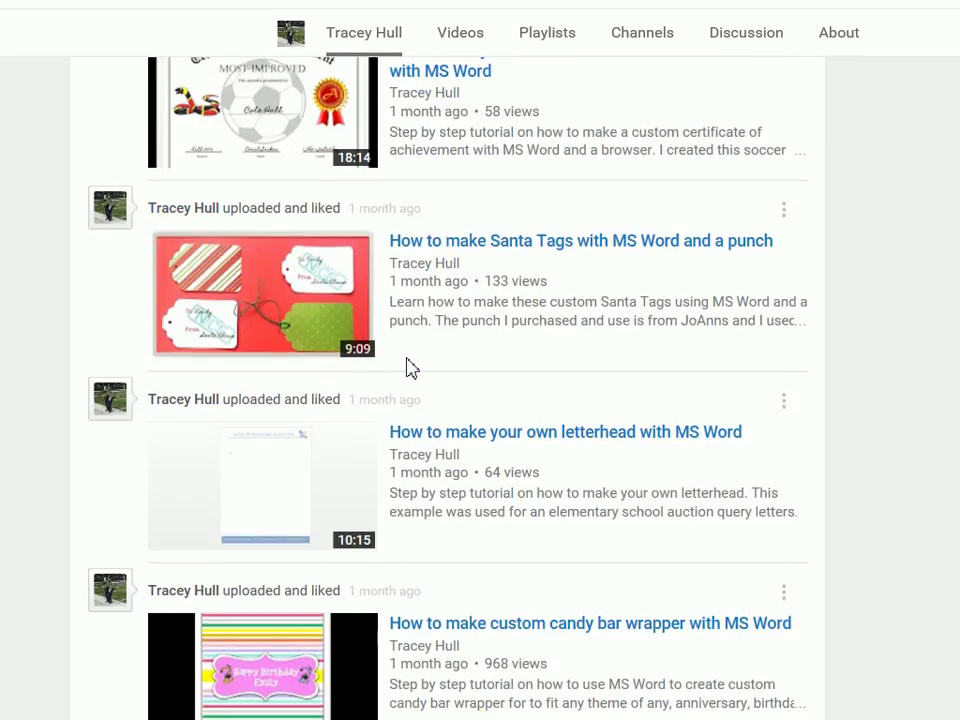
{"action": "scroll", "coordinate": [407, 368], "scroll_direction": "down", "scroll_amount": 12}
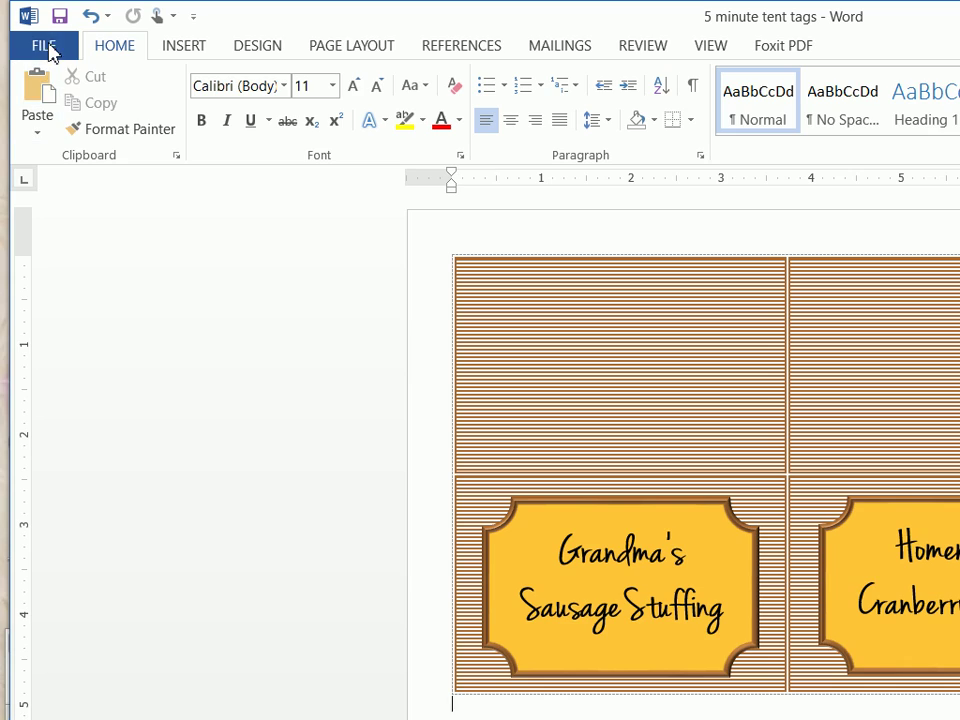
Step: Switch to Word, create a new blank document and set its page margins to Narrow (0.5")
{"action": "left_click", "coordinate": [38, 45]}
{"action": "left_click", "coordinate": [62, 138]}
{"action": "left_click", "coordinate": [266, 340]}
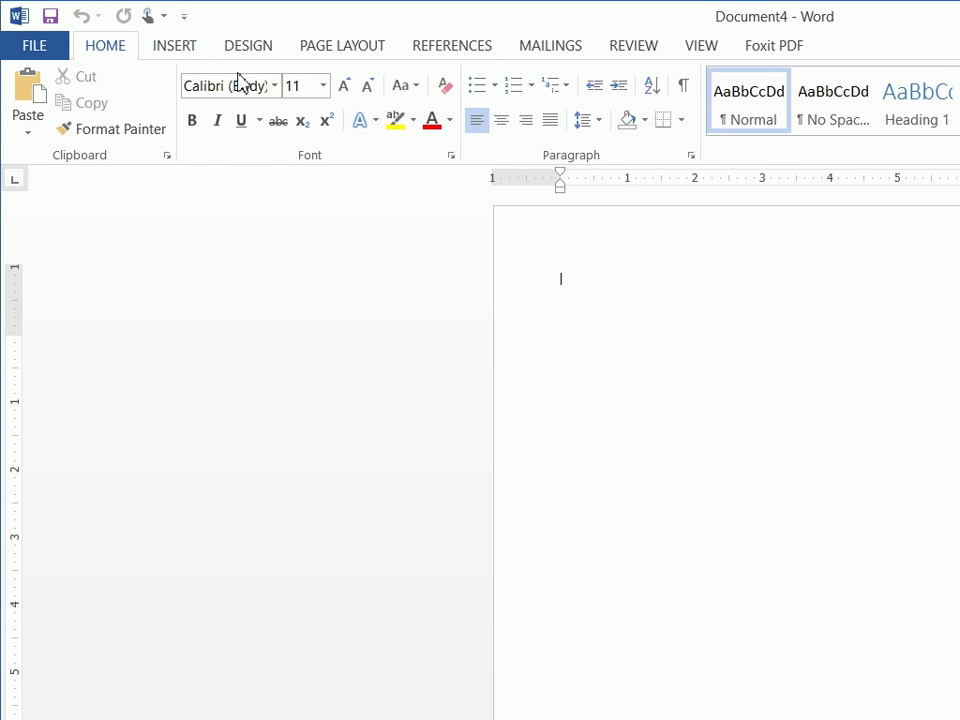
{"action": "left_click", "coordinate": [342, 45]}
{"action": "left_click", "coordinate": [40, 100]}
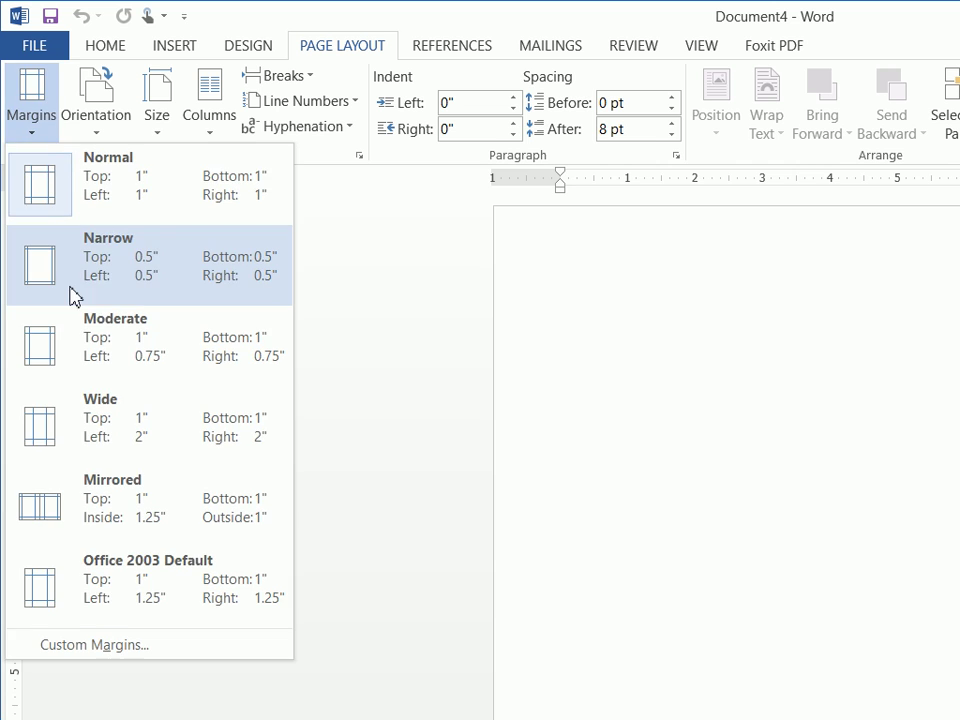
{"action": "left_click", "coordinate": [77, 293]}
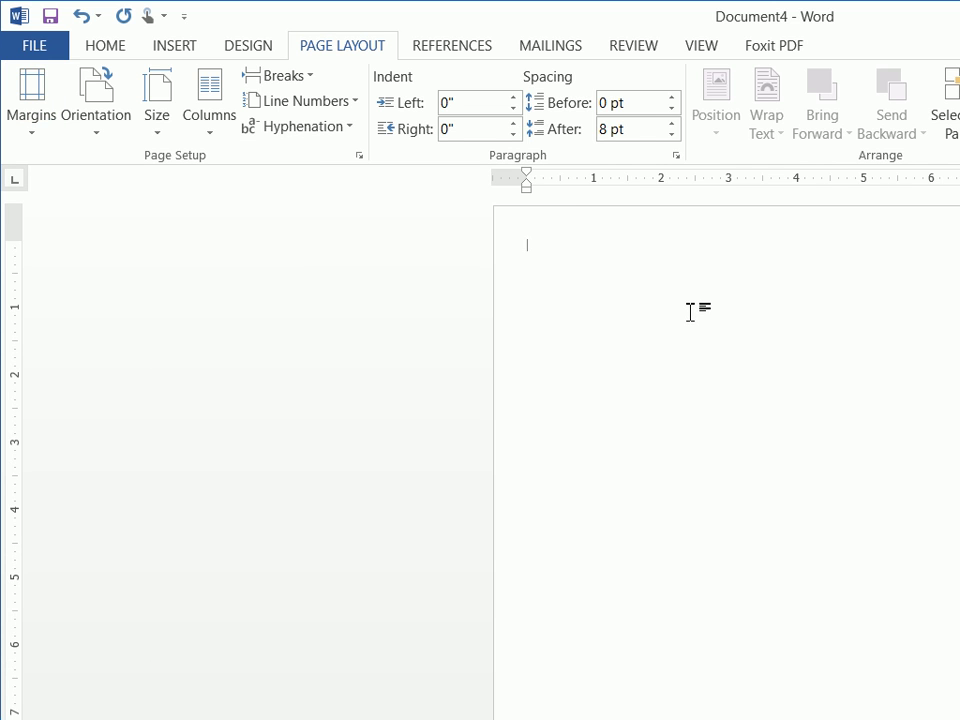
Step: Insert a table with two columns and four rows and select the whole table
{"action": "left_click", "coordinate": [183, 50]}
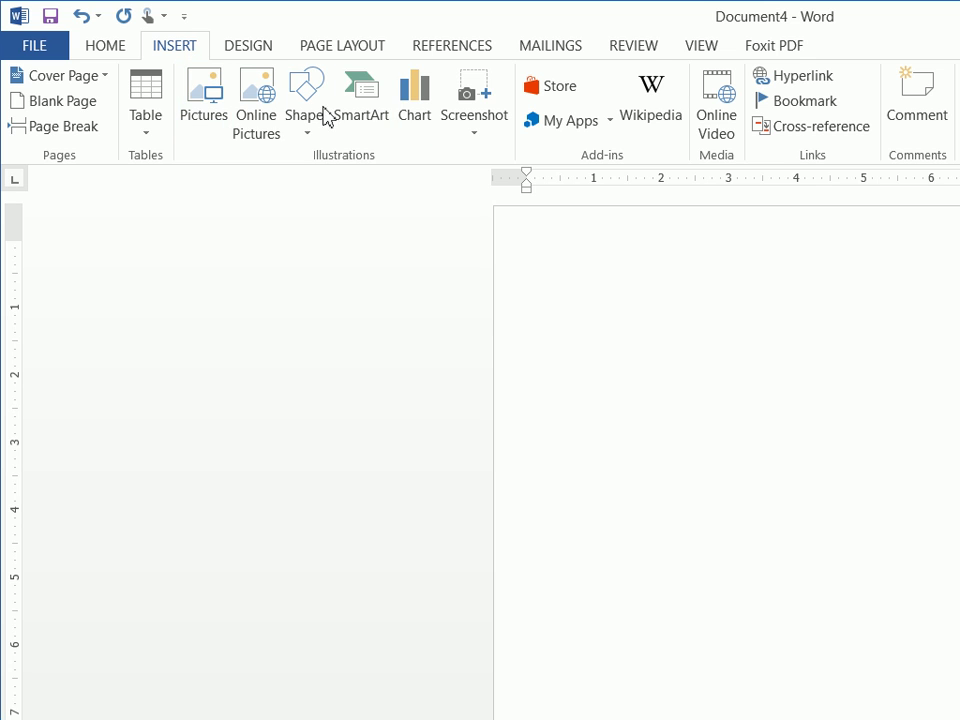
{"action": "left_click", "coordinate": [150, 112]}
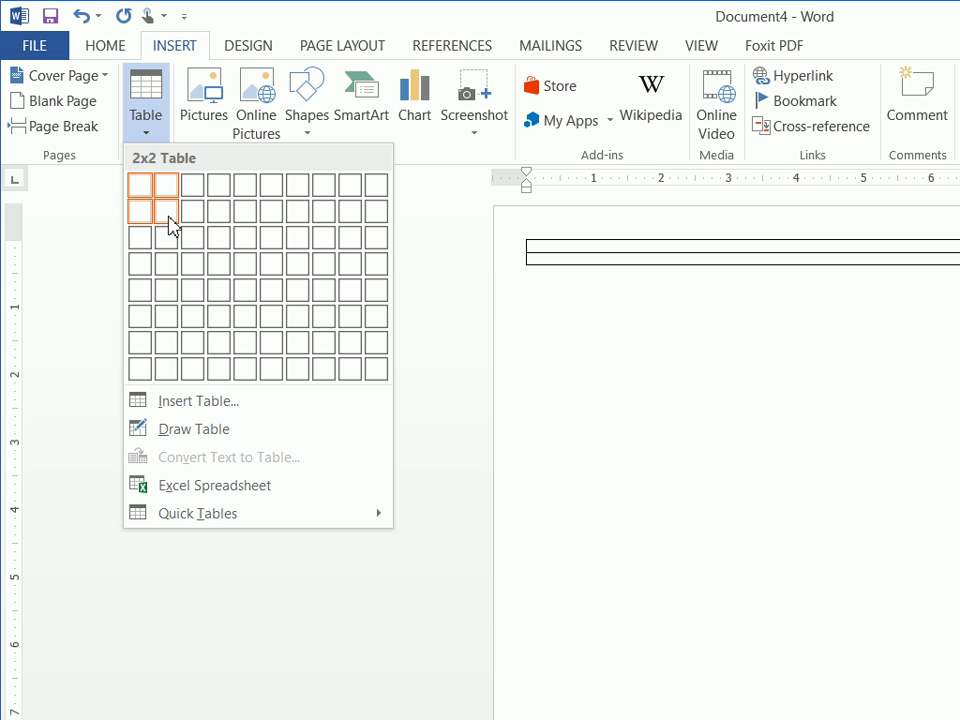
{"action": "left_click", "coordinate": [172, 272]}
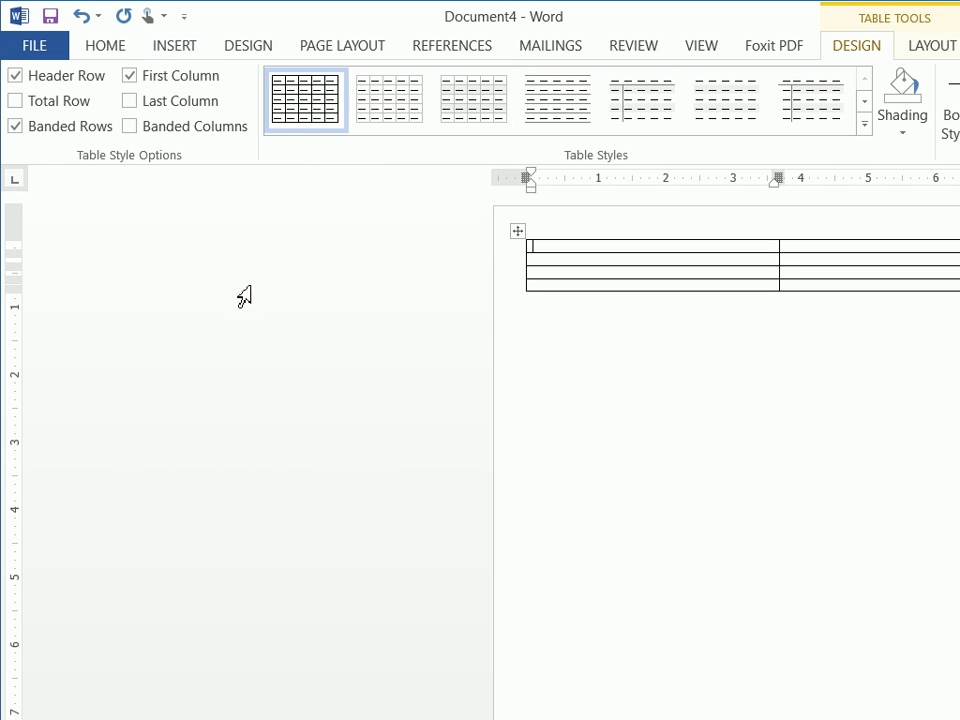
{"action": "left_click", "coordinate": [517, 232]}
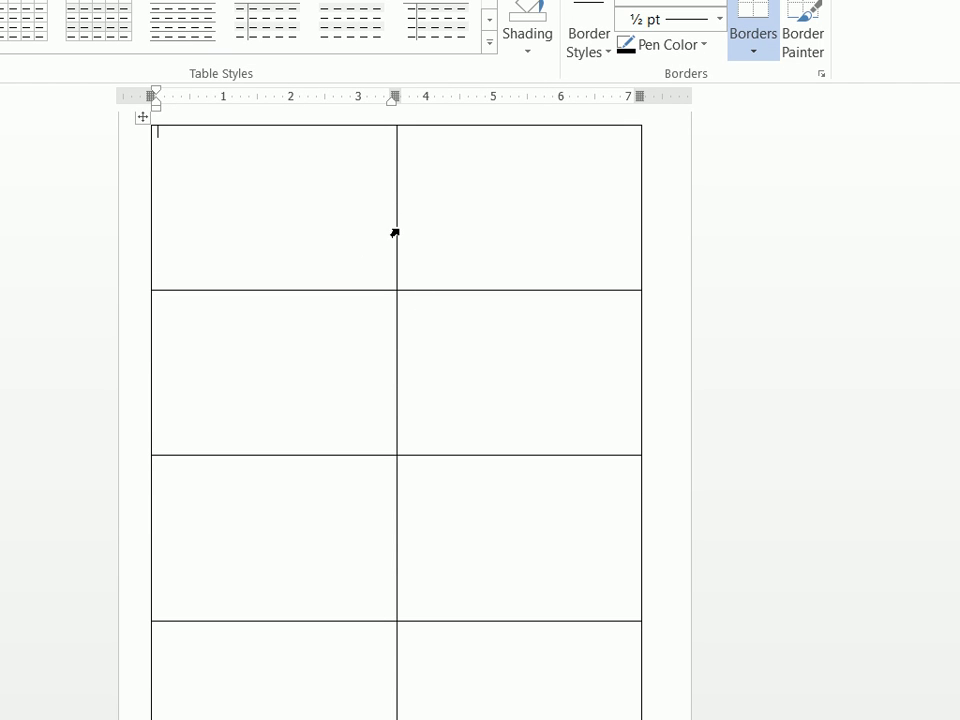
Step: In the options of the table's properties, allow spacing between cells and set it to 0.03"
{"action": "scroll", "coordinate": [318, 290], "scroll_direction": "up", "scroll_amount": 1}
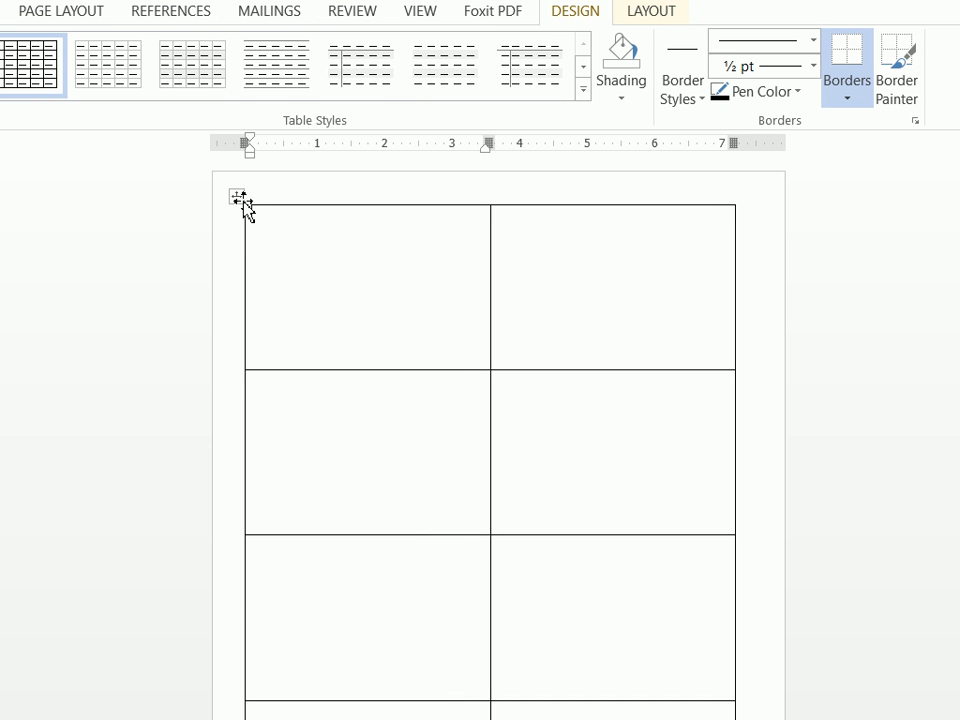
{"action": "left_click", "coordinate": [147, 150]}
{"action": "right_click", "coordinate": [243, 201]}
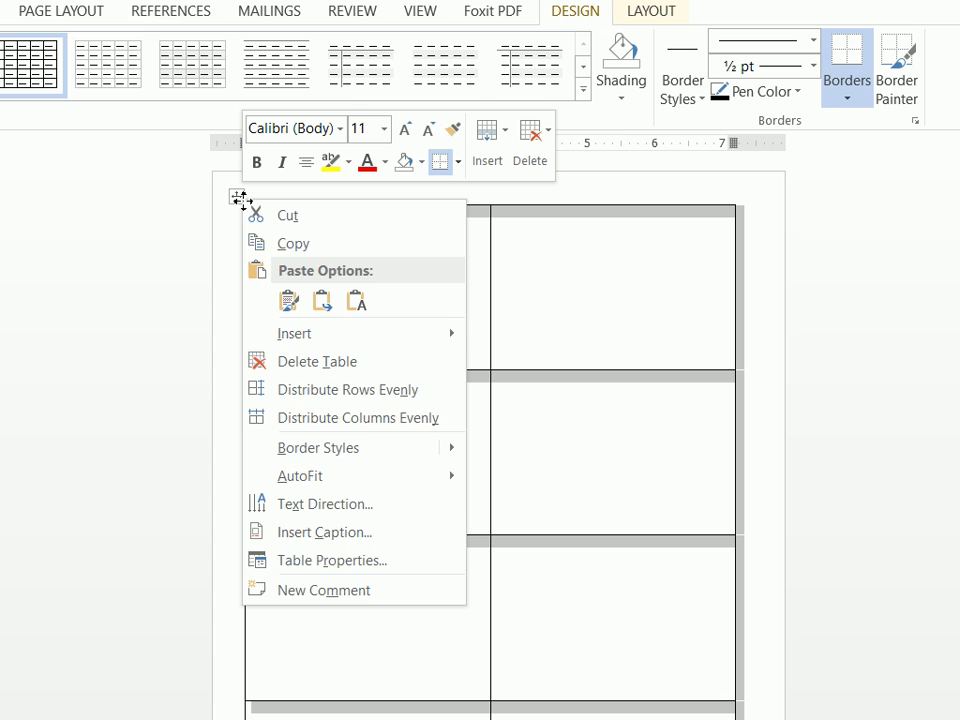
{"action": "left_click", "coordinate": [364, 560]}
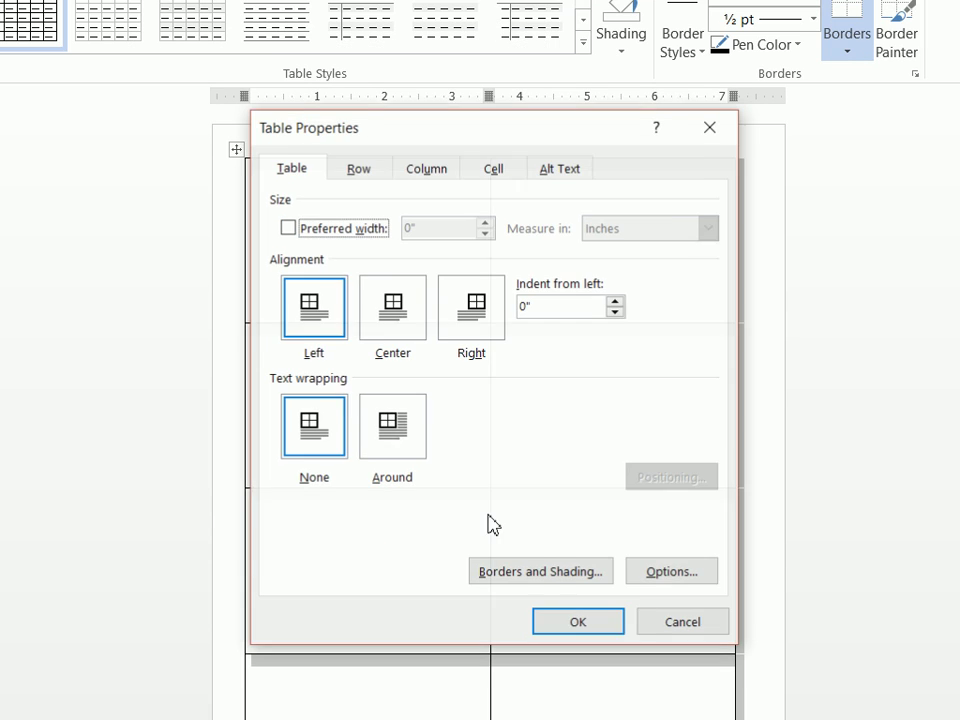
{"action": "left_click", "coordinate": [705, 571]}
{"action": "left_click", "coordinate": [473, 403]}
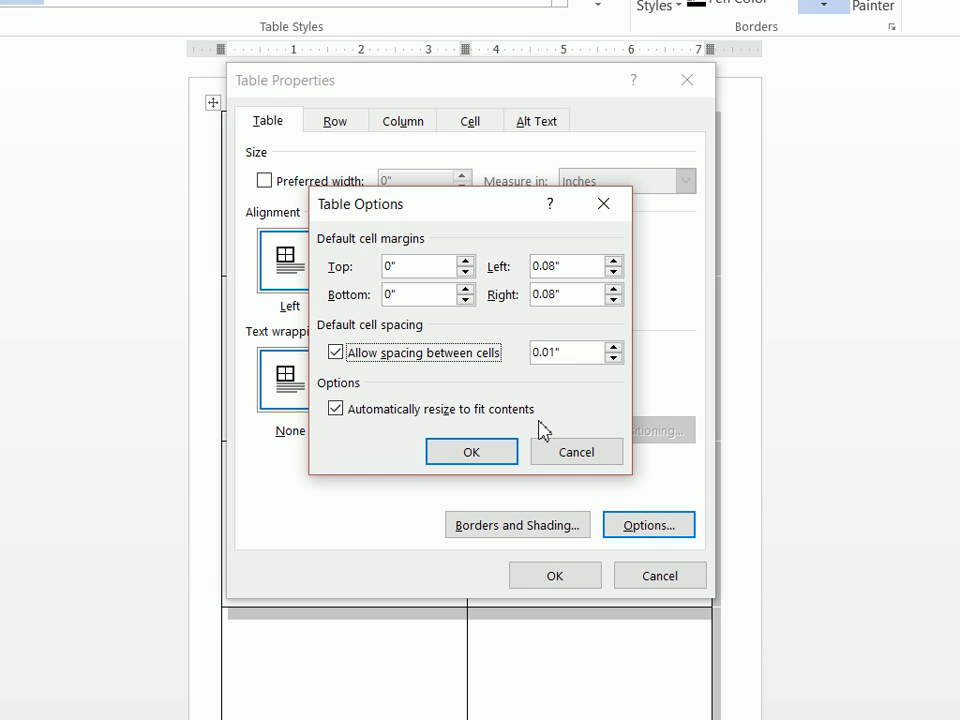
{"action": "left_click", "coordinate": [614, 348]}
{"action": "left_click", "coordinate": [614, 348]}
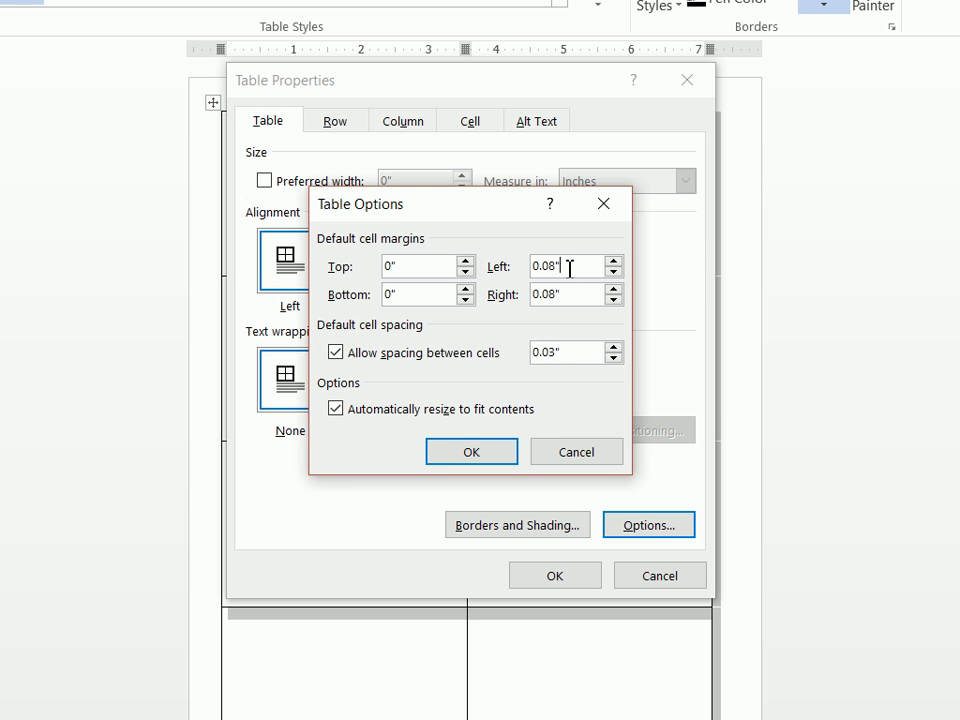
Step: Set the table's default left and right cell margins to 0 and apply the table properties
{"action": "left_click_drag", "start_coordinate": [534, 272], "coordinate": [476, 303]}
{"action": "type", "text": "00"}
{"action": "left_click", "coordinate": [484, 454]}
{"action": "left_click", "coordinate": [519, 548]}
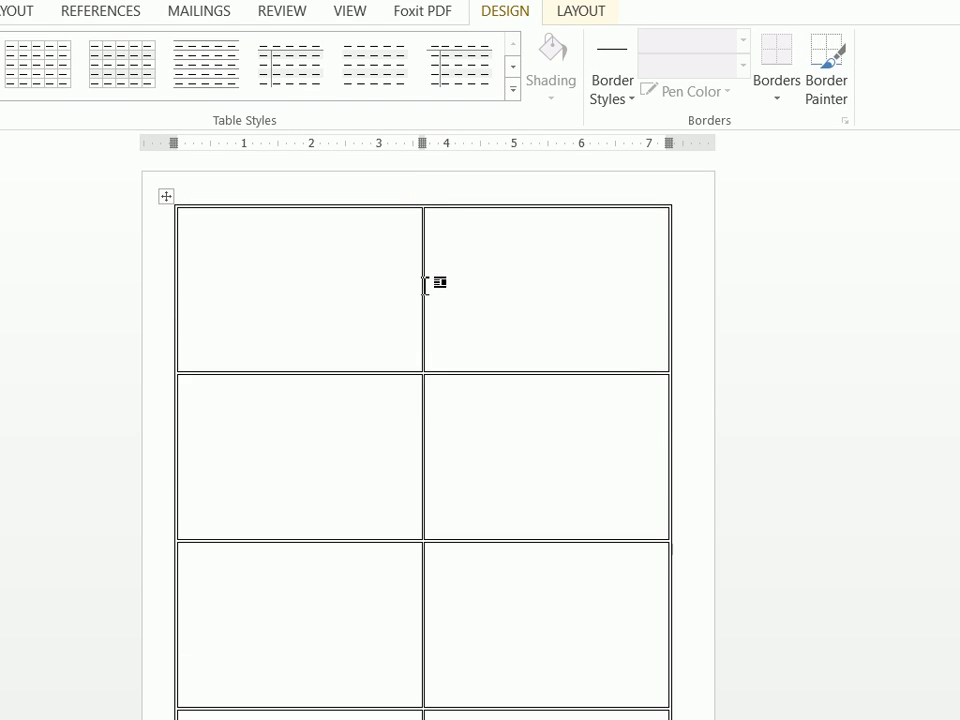
Step: Switch to the browser, go to google.com and run an image search for "thanksgiving colors"
{"action": "mouse_move", "coordinate": [424, 130]}
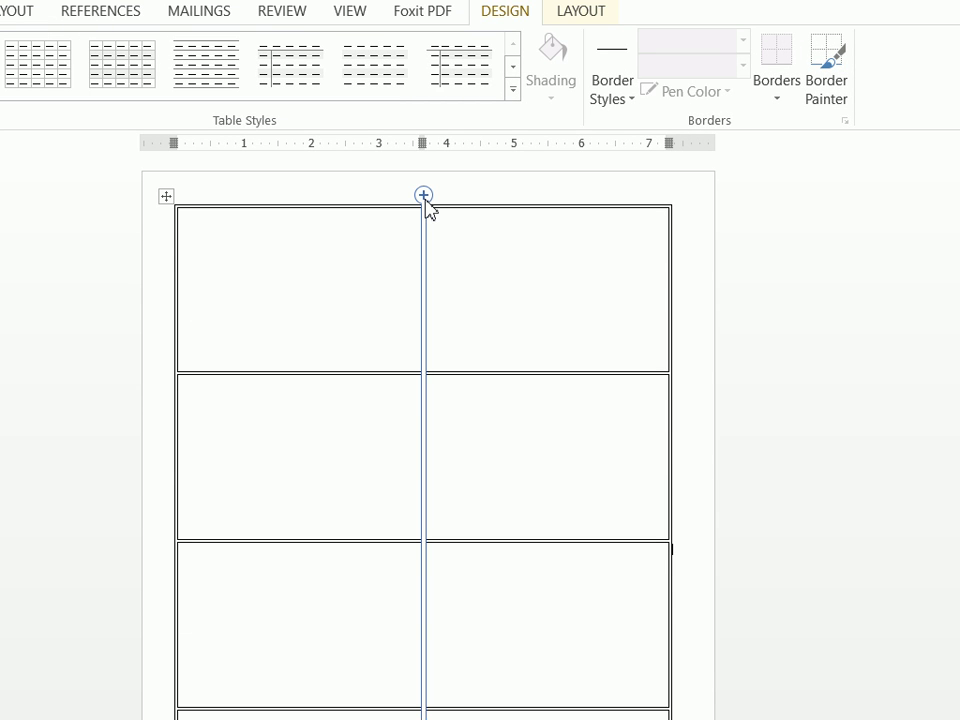
{"action": "mouse_move", "coordinate": [164, 549]}
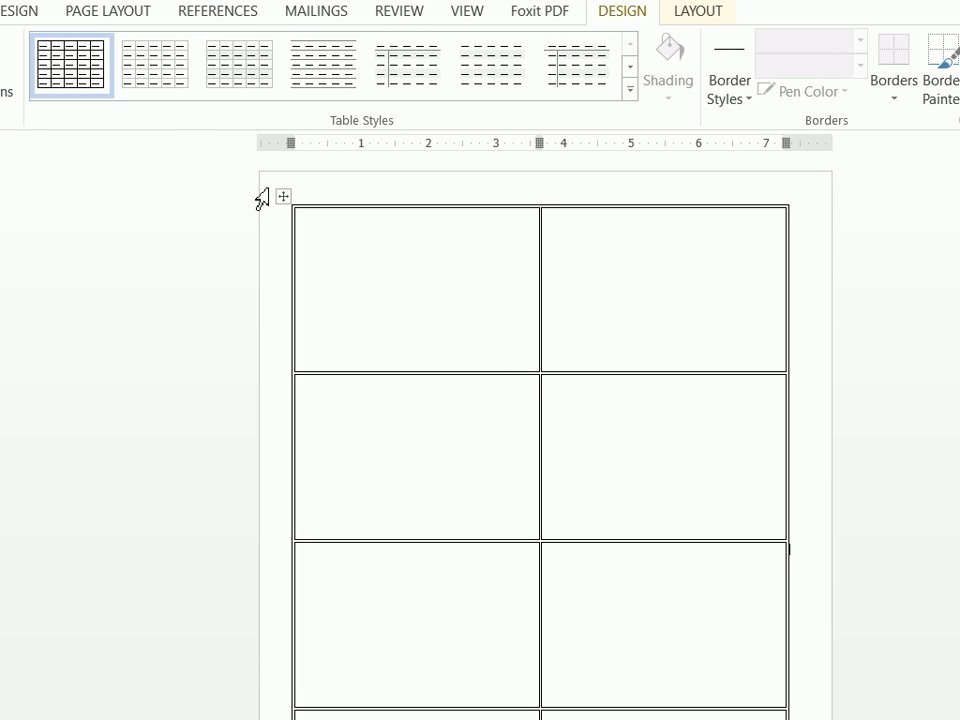
{"action": "left_click", "coordinate": [260, 173]}
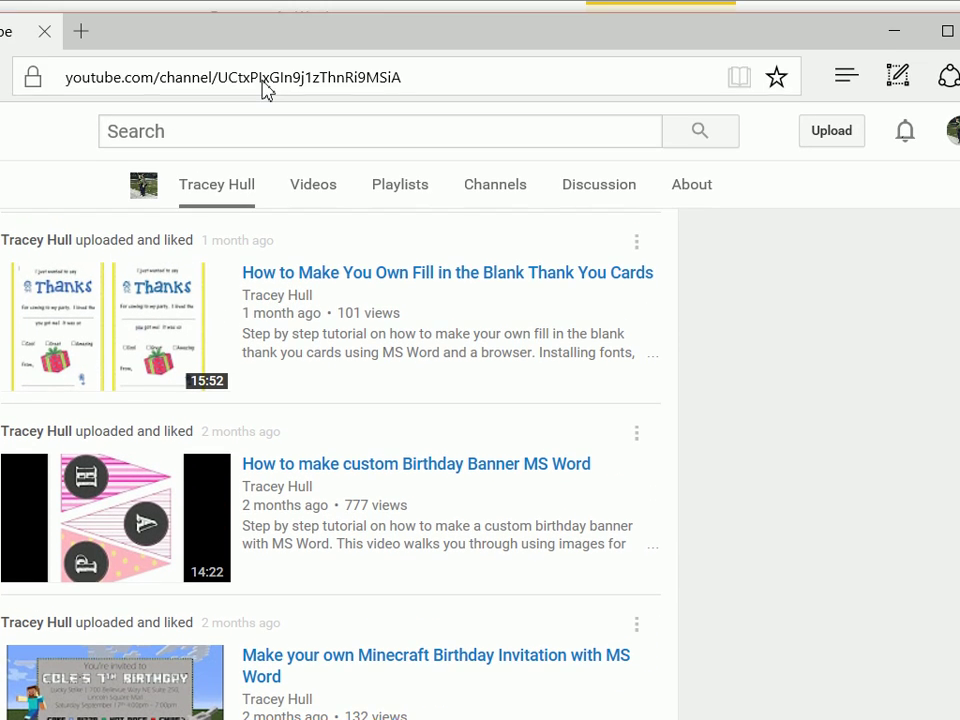
{"action": "left_click", "coordinate": [265, 88]}
{"action": "type", "text": "go"}
{"action": "key", "text": "Return"}
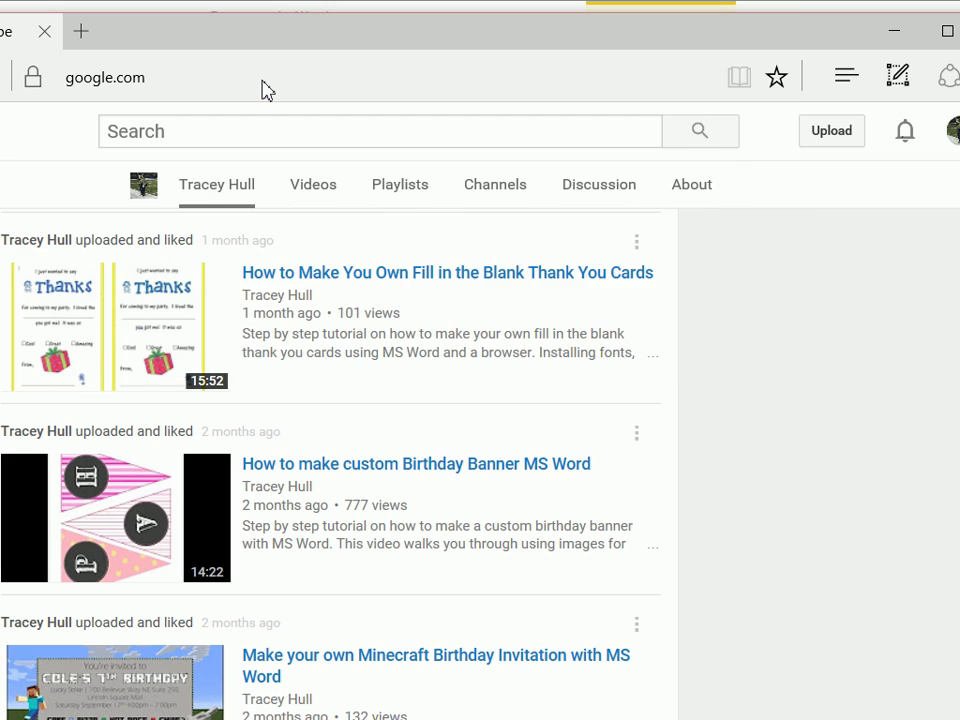
{"action": "type", "text": "tha"}
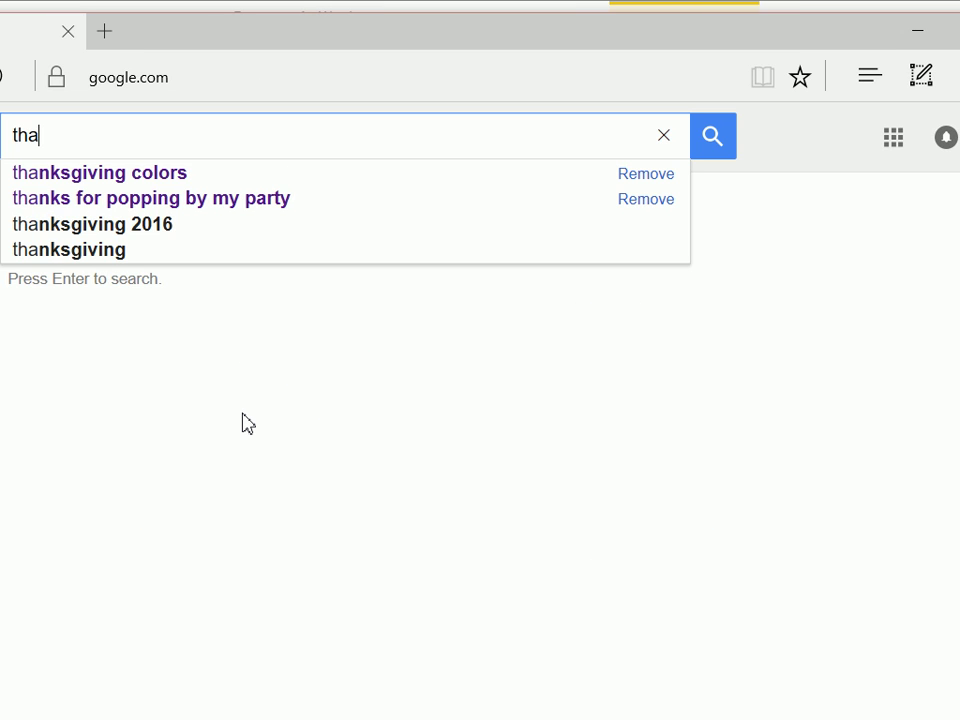
{"action": "key", "text": "Down"}
{"action": "key", "text": "Return"}
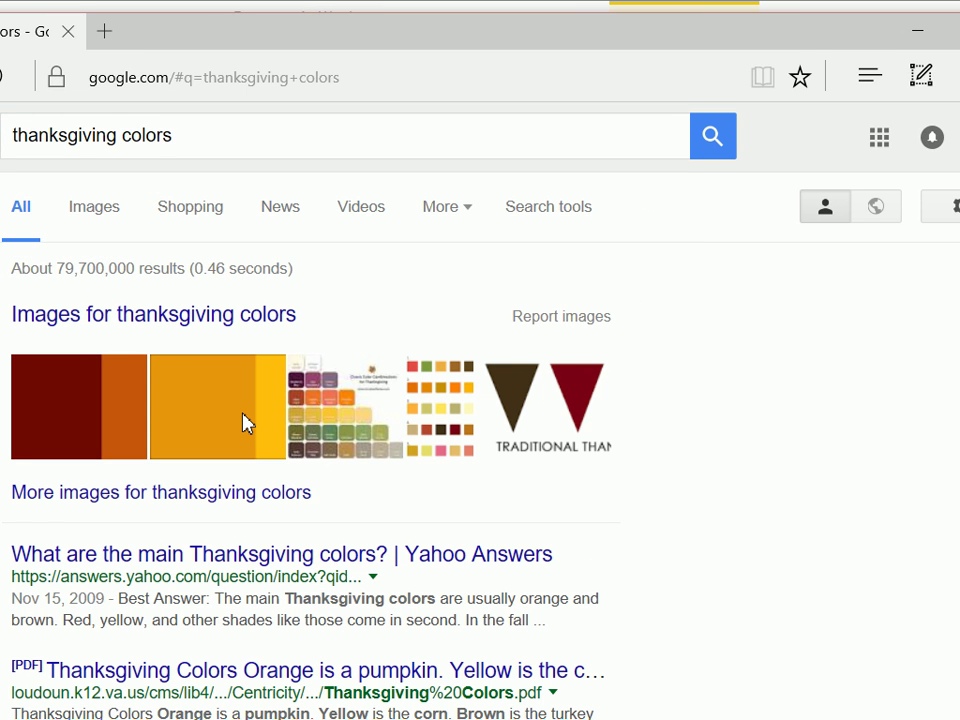
{"action": "left_click", "coordinate": [106, 207]}
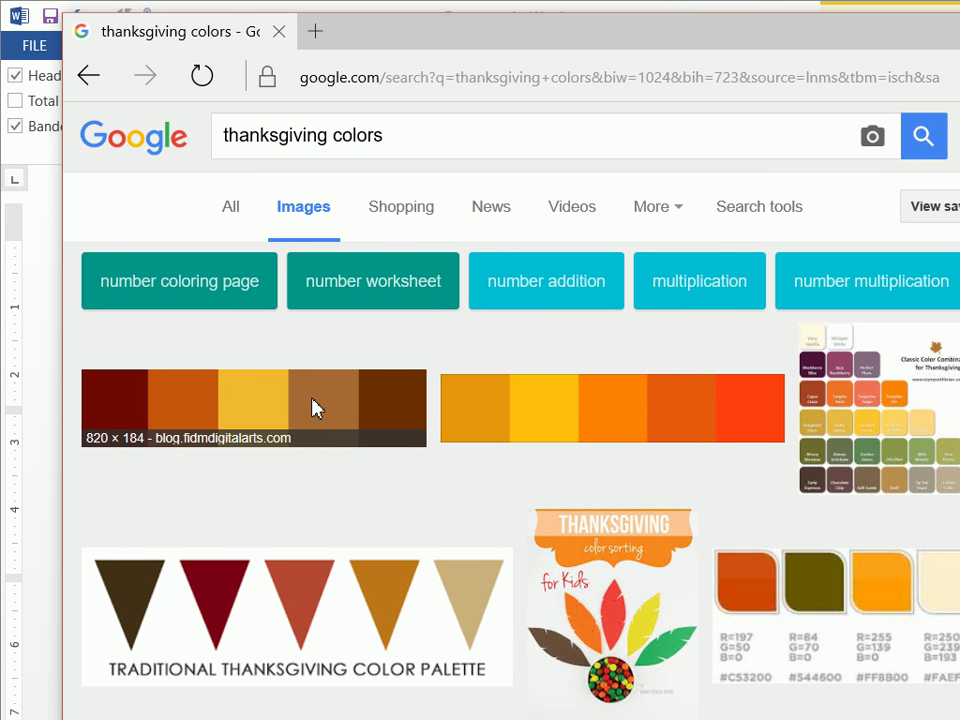
Step: Copy the first five-color palette image, from blog.fidmdigitalarts.com, and paste it into a new picture in Paint
{"action": "right_click", "coordinate": [312, 407]}
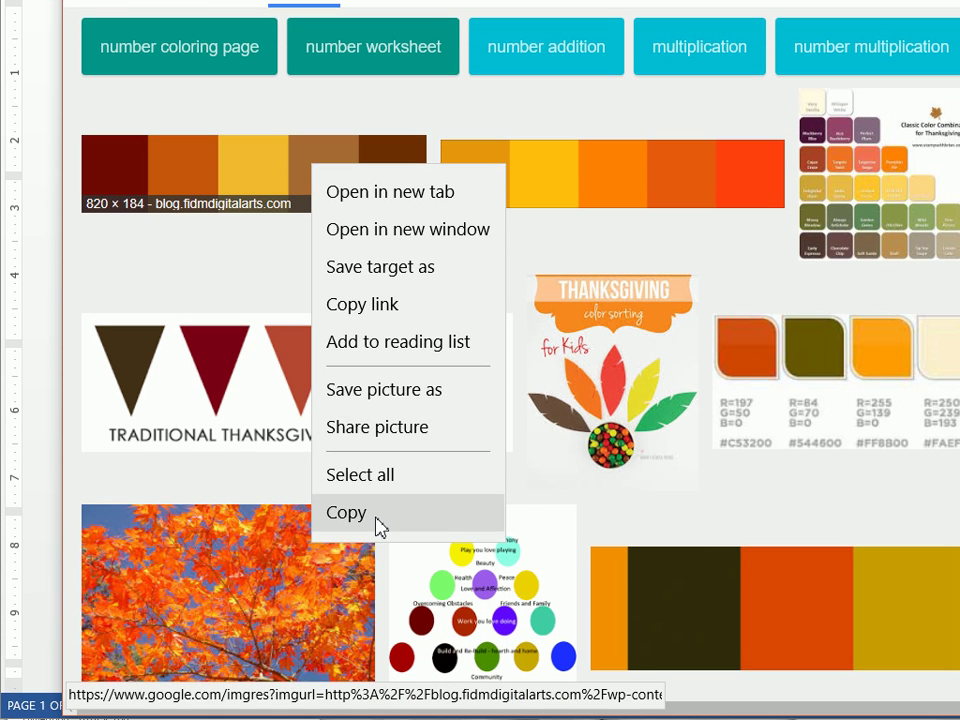
{"action": "left_click", "coordinate": [377, 526]}
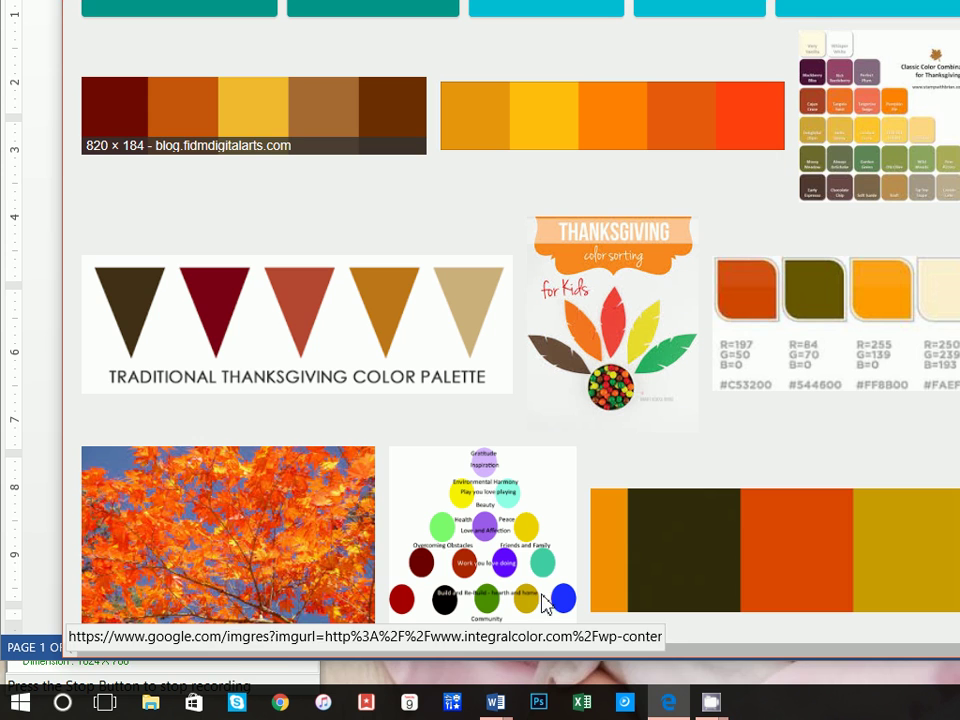
{"action": "left_click", "coordinate": [62, 703]}
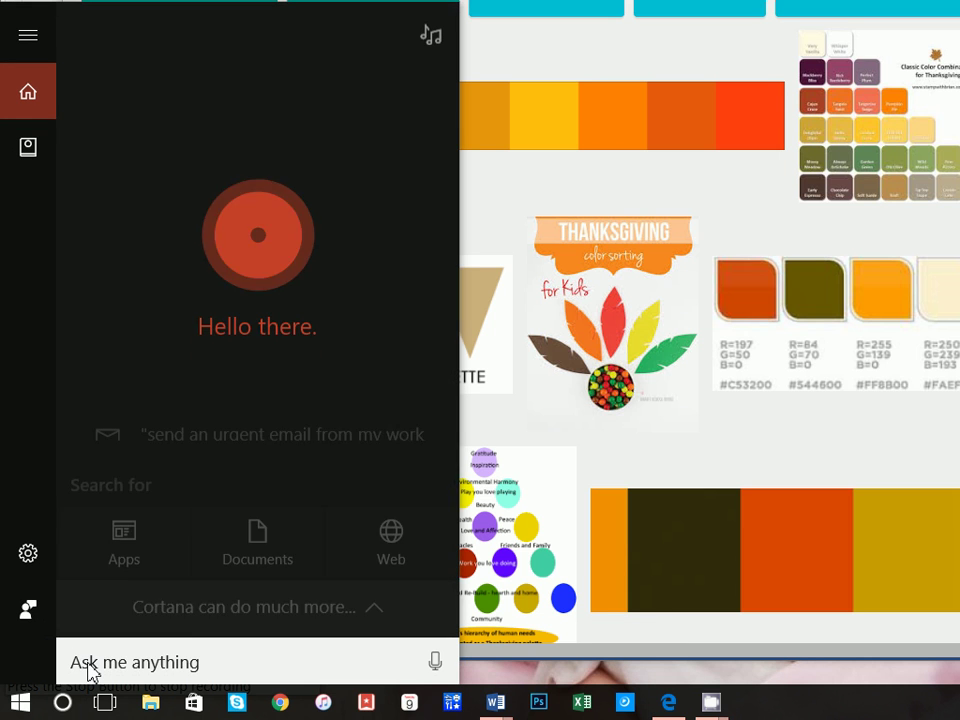
{"action": "type", "text": "paint"}
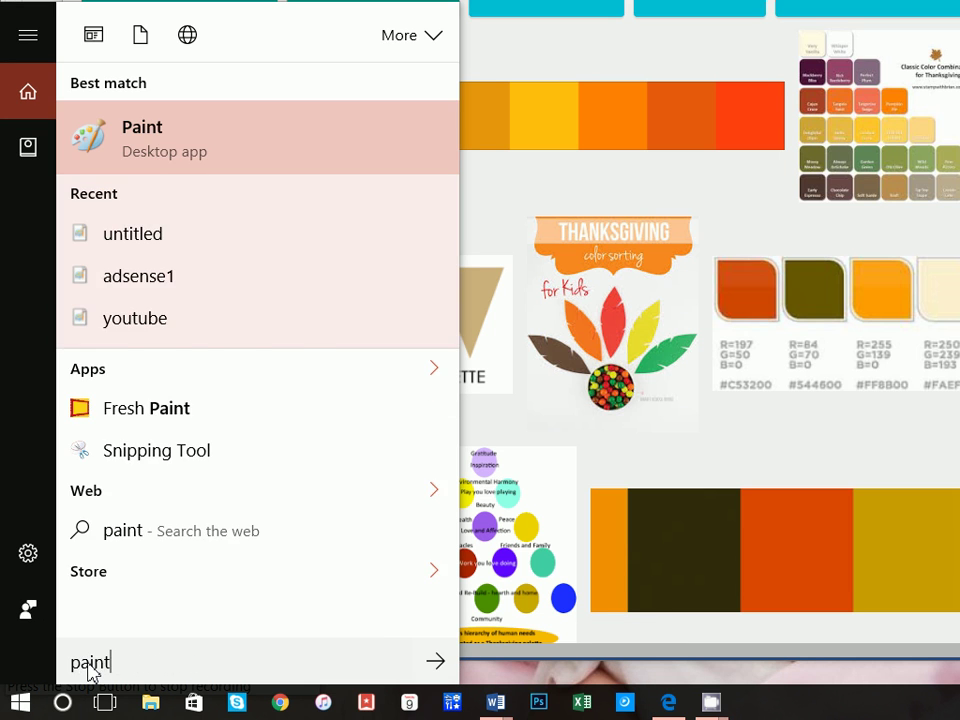
{"action": "key", "text": "Return"}
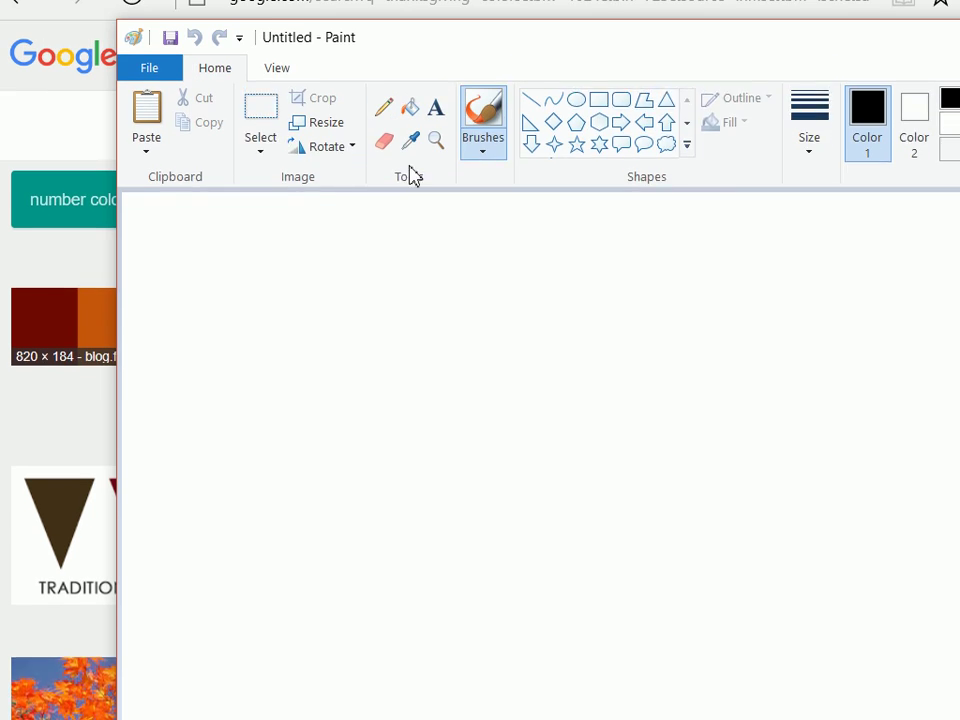
{"action": "key", "text": "ctrl+v"}
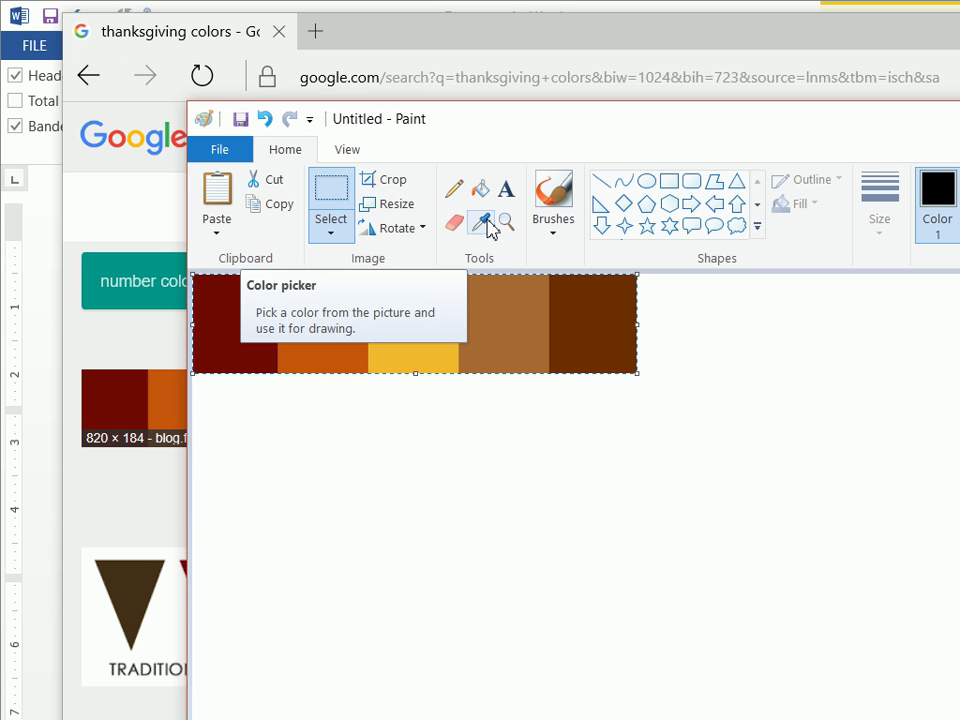
Step: Pick the light brown of the palette's fourth swatch as Color 1 and open its color values for editing
{"action": "left_click", "coordinate": [484, 222]}
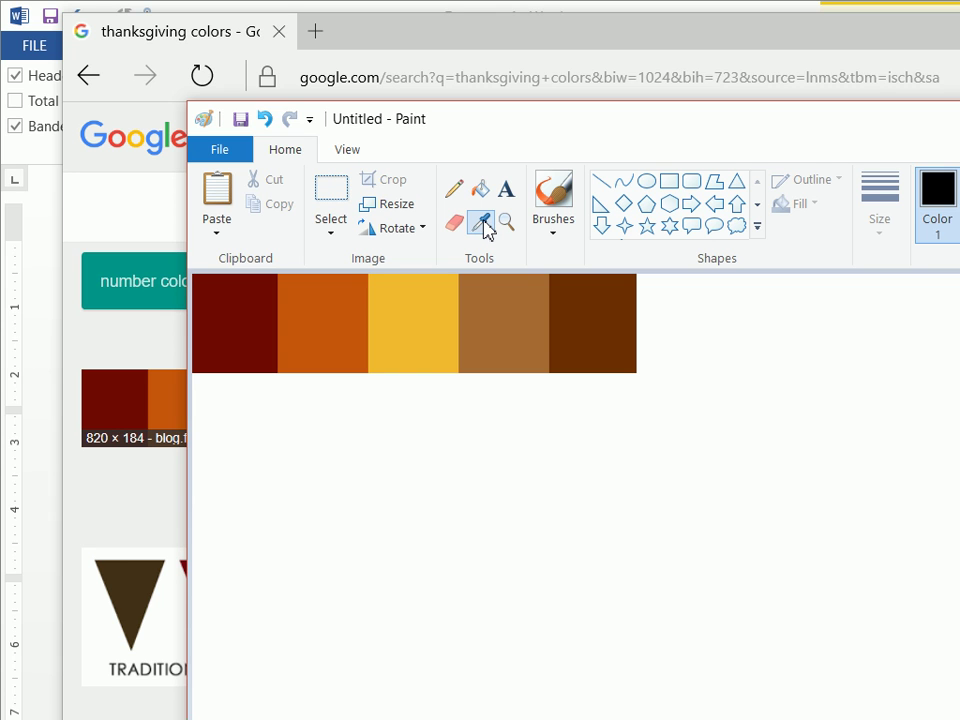
{"action": "left_click", "coordinate": [493, 302]}
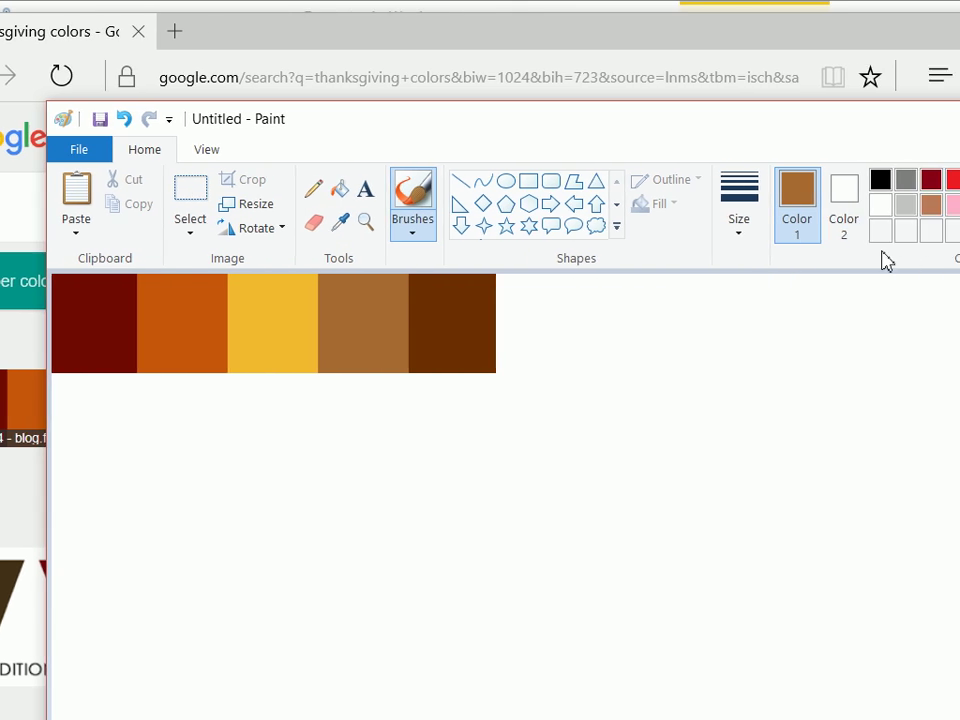
{"action": "left_click", "coordinate": [911, 199]}
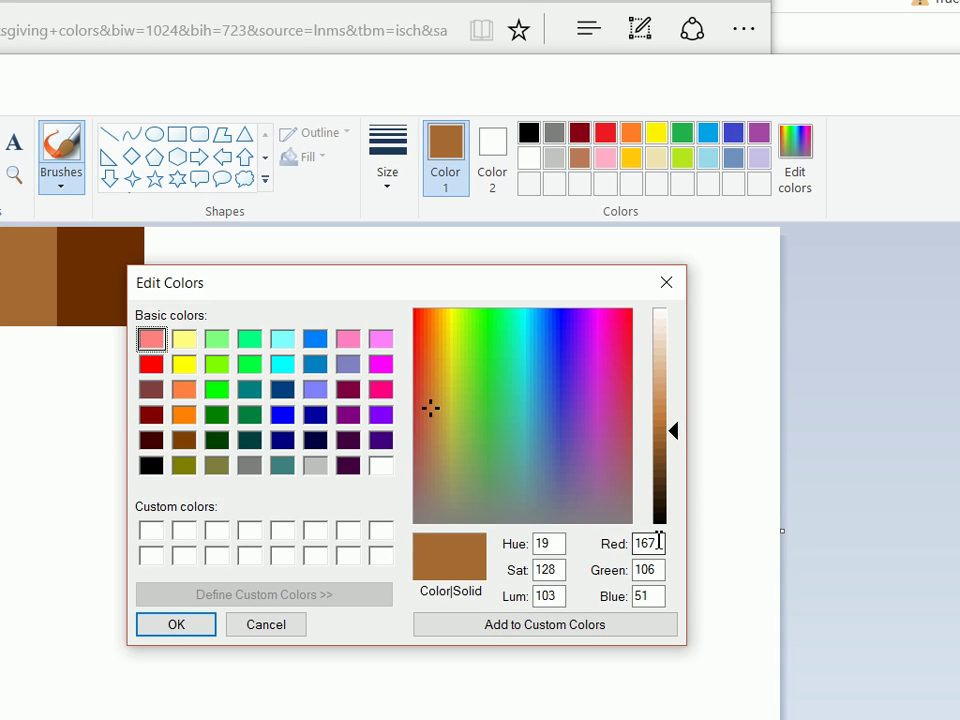
Step: Check the light brown's RGB values, and sample the palette's yellow third swatch to view its RGB values
{"action": "double_click", "coordinate": [655, 543]}
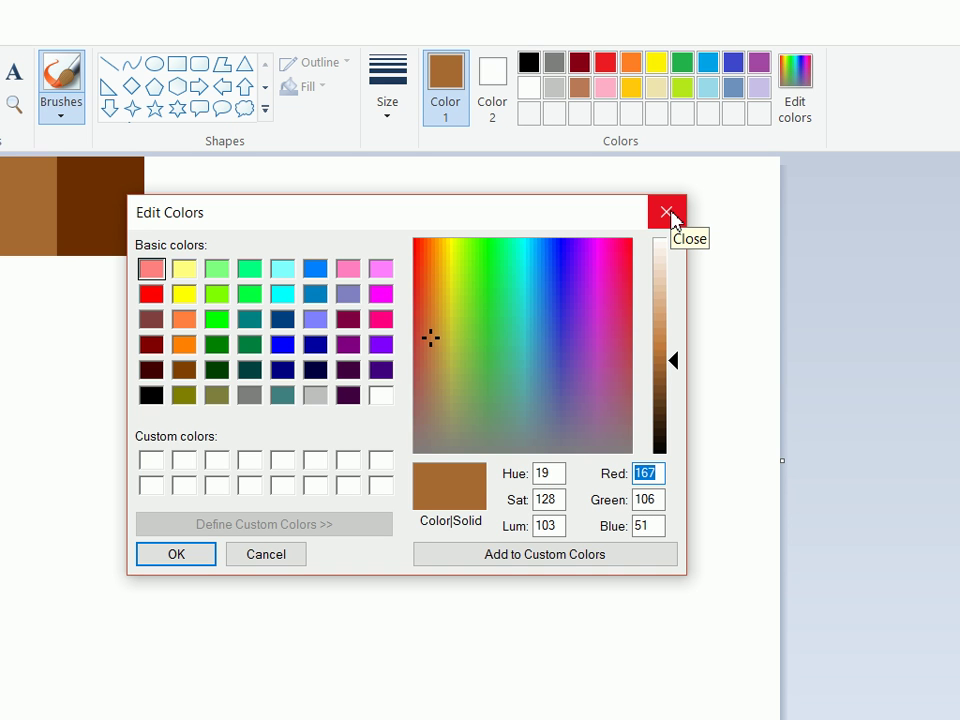
{"action": "left_click", "coordinate": [668, 214]}
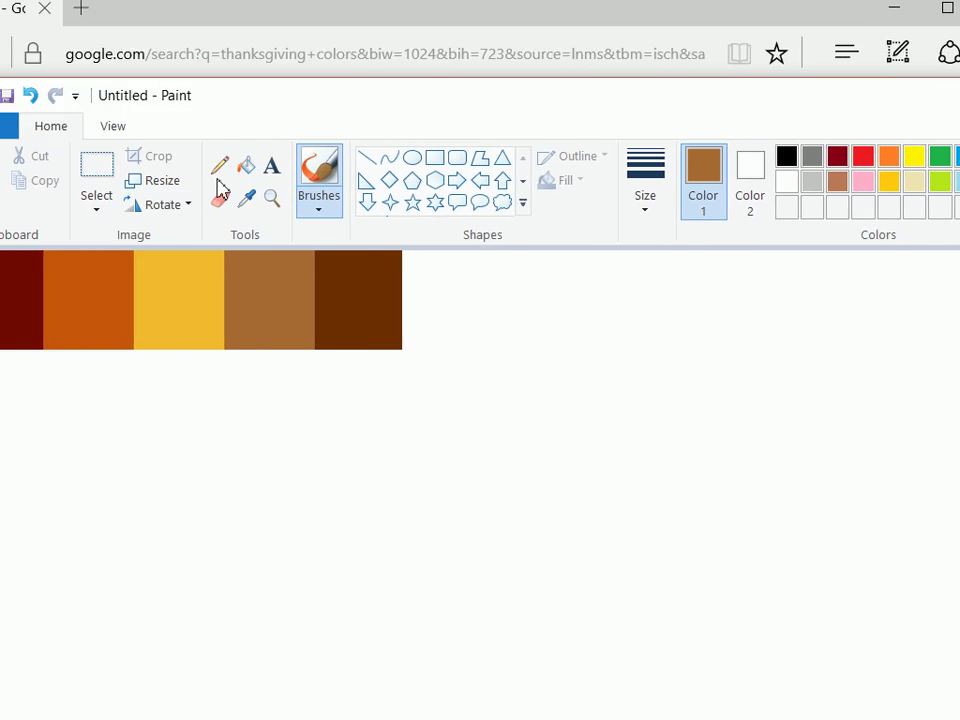
{"action": "left_click", "coordinate": [247, 198]}
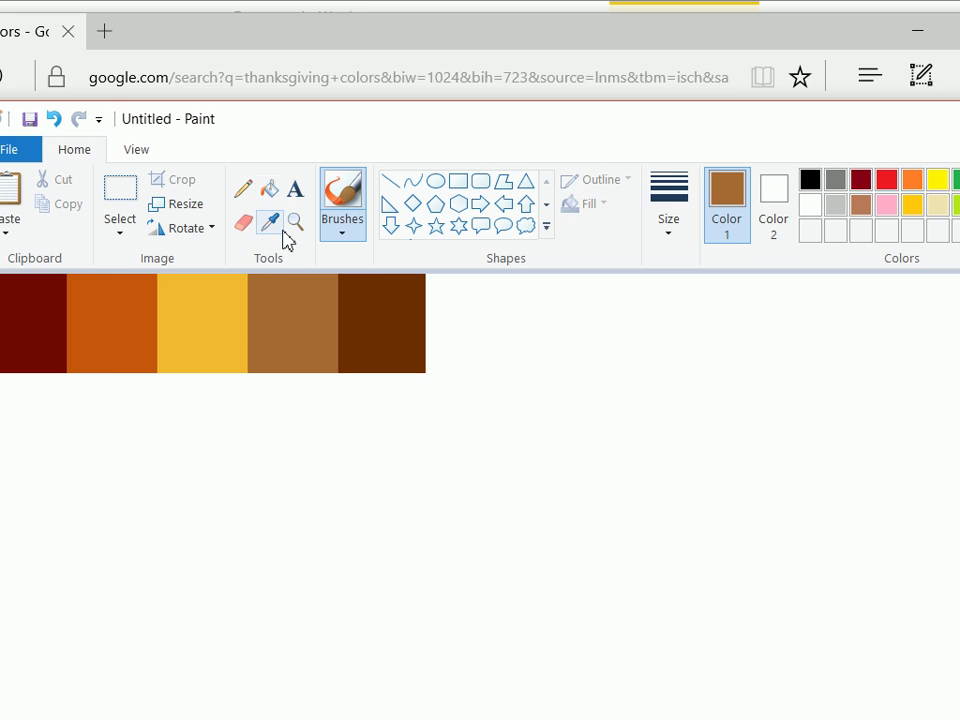
{"action": "left_click", "coordinate": [185, 271]}
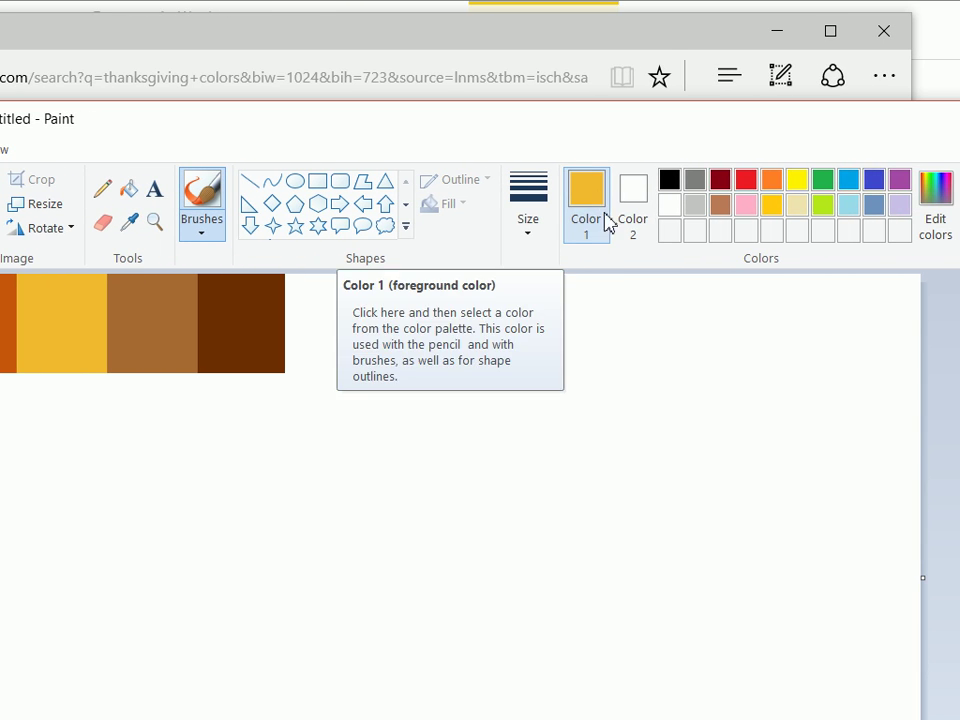
{"action": "left_click", "coordinate": [934, 210]}
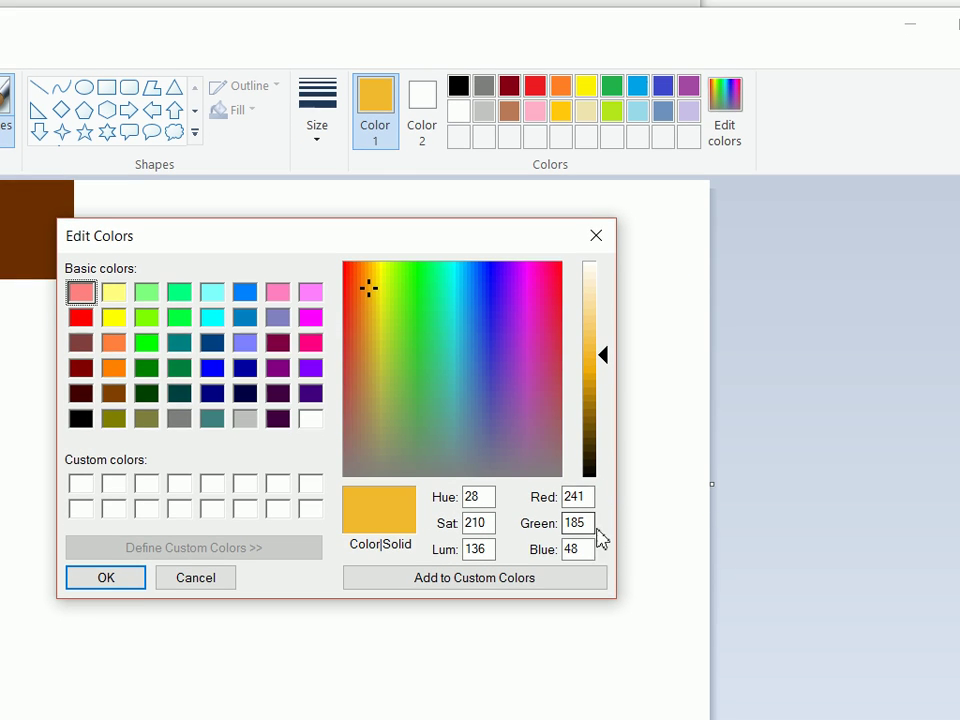
{"action": "left_click", "coordinate": [604, 252]}
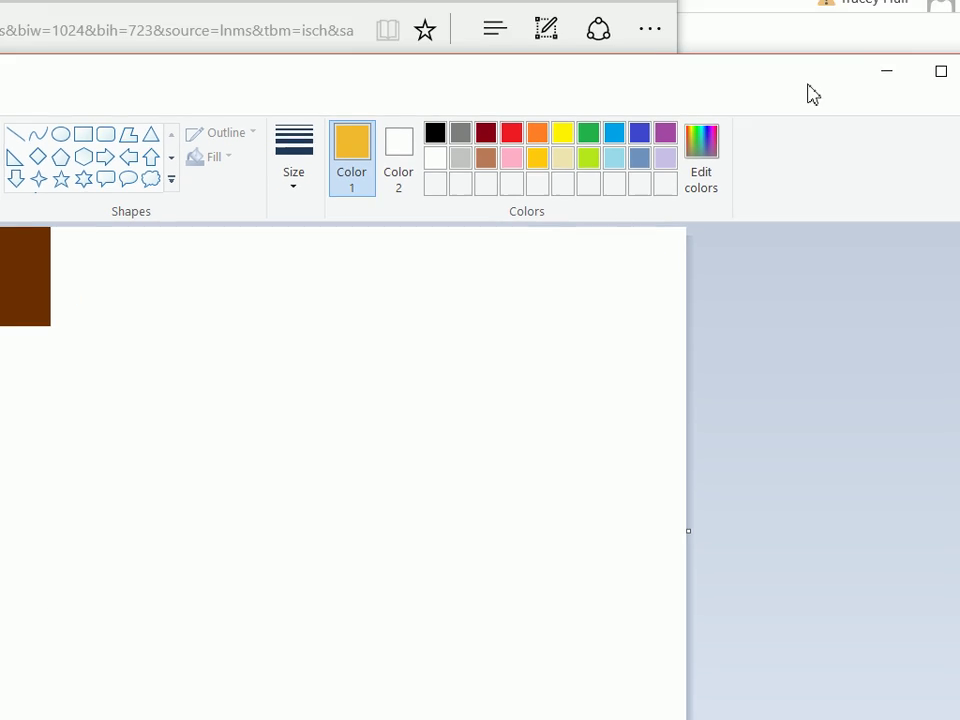
Step: Close Paint without saving the picture and leave the browser to return to the Word document
{"action": "left_click", "coordinate": [789, 129]}
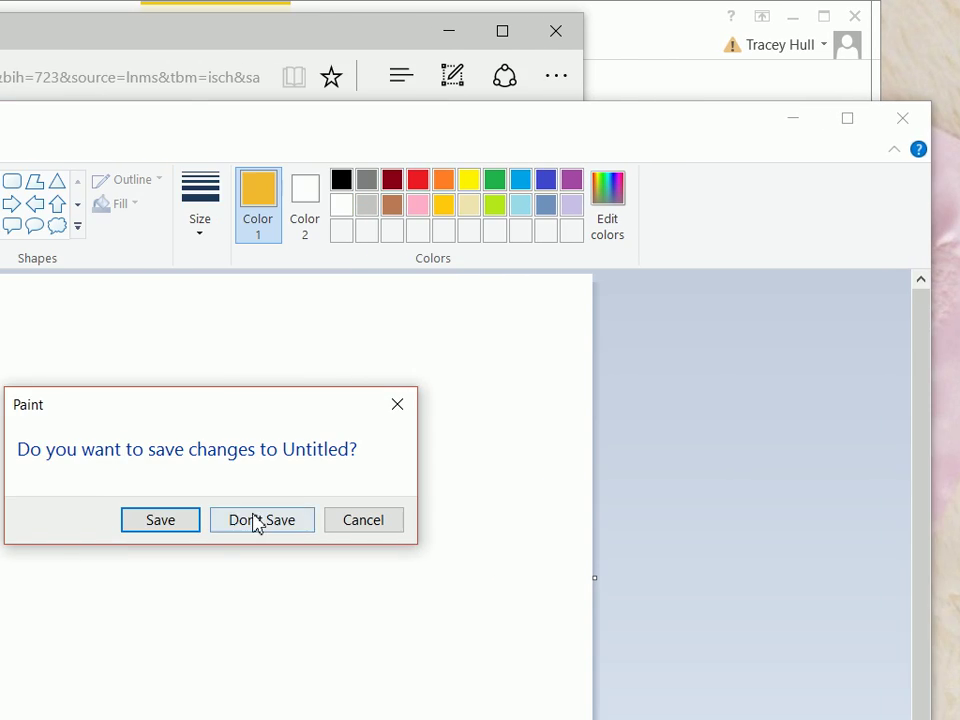
{"action": "left_click", "coordinate": [212, 520]}
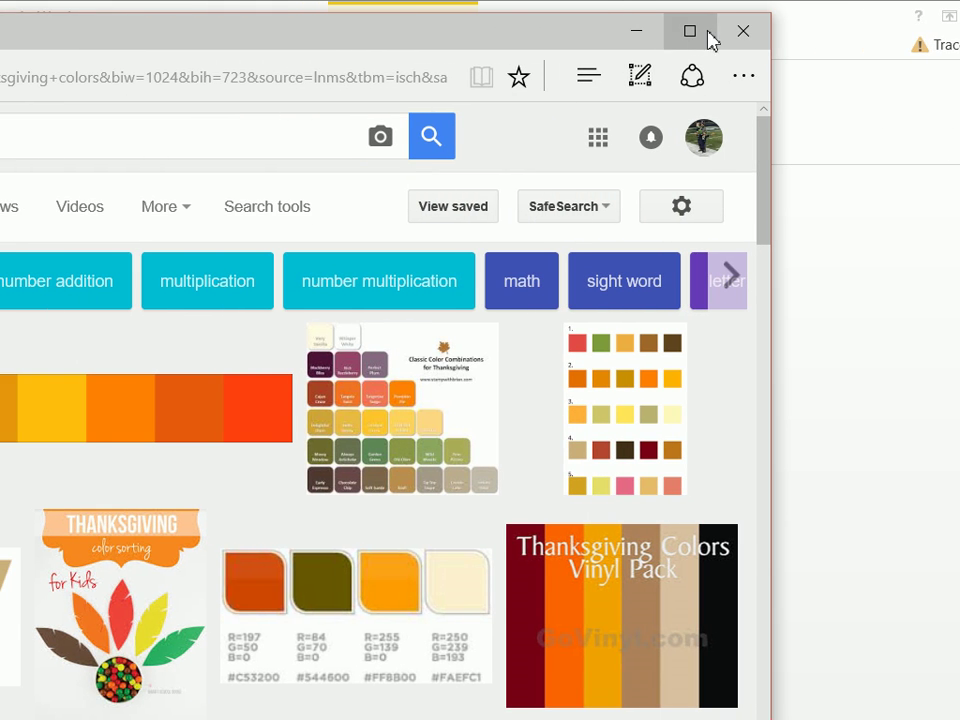
{"action": "left_click", "coordinate": [720, 38]}
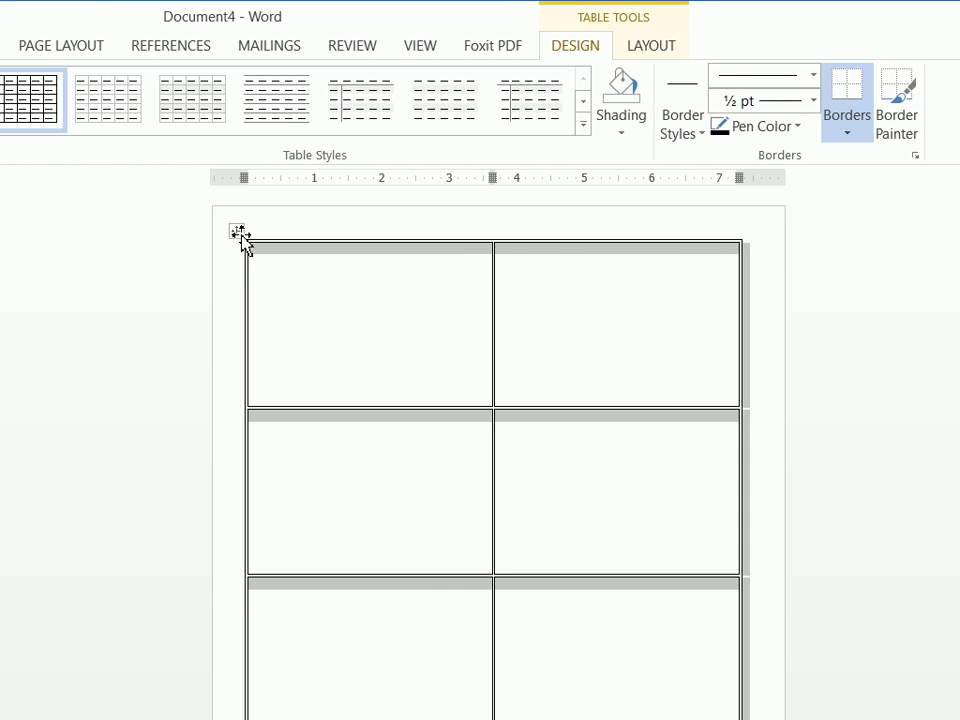
Step: Open the border settings for the whole table and remove its four outer border lines
{"action": "right_click", "coordinate": [242, 238]}
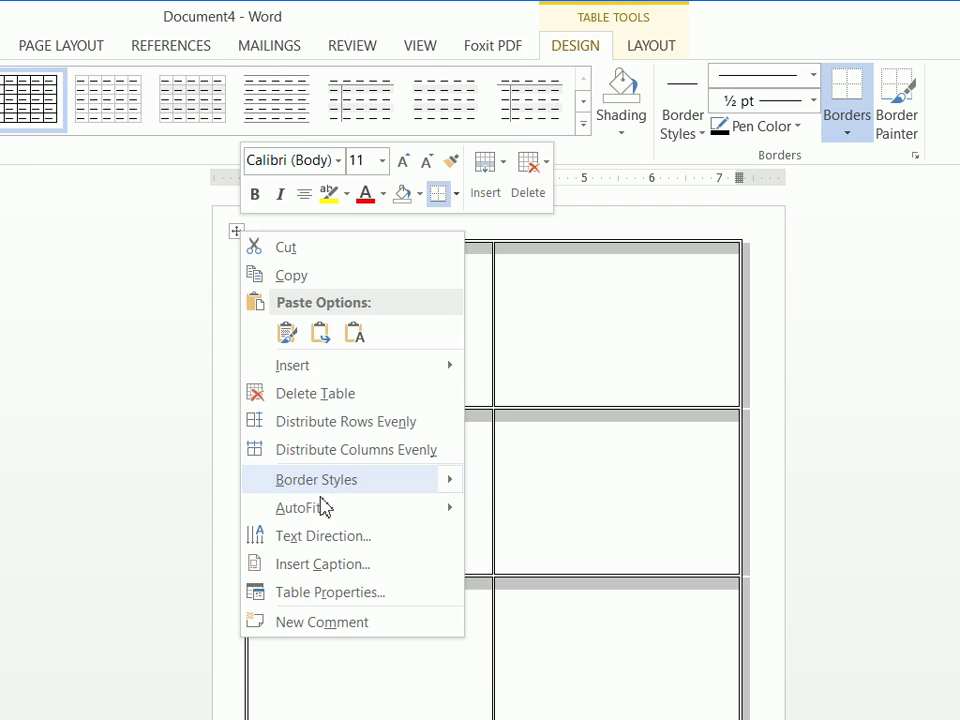
{"action": "left_click", "coordinate": [338, 547]}
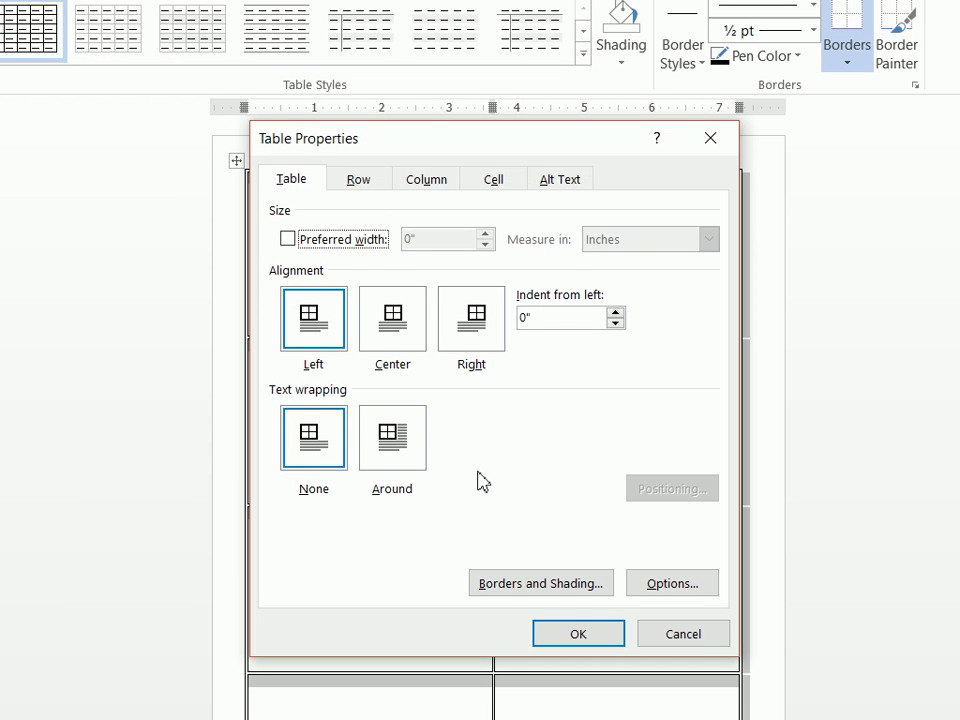
{"action": "left_click", "coordinate": [525, 585]}
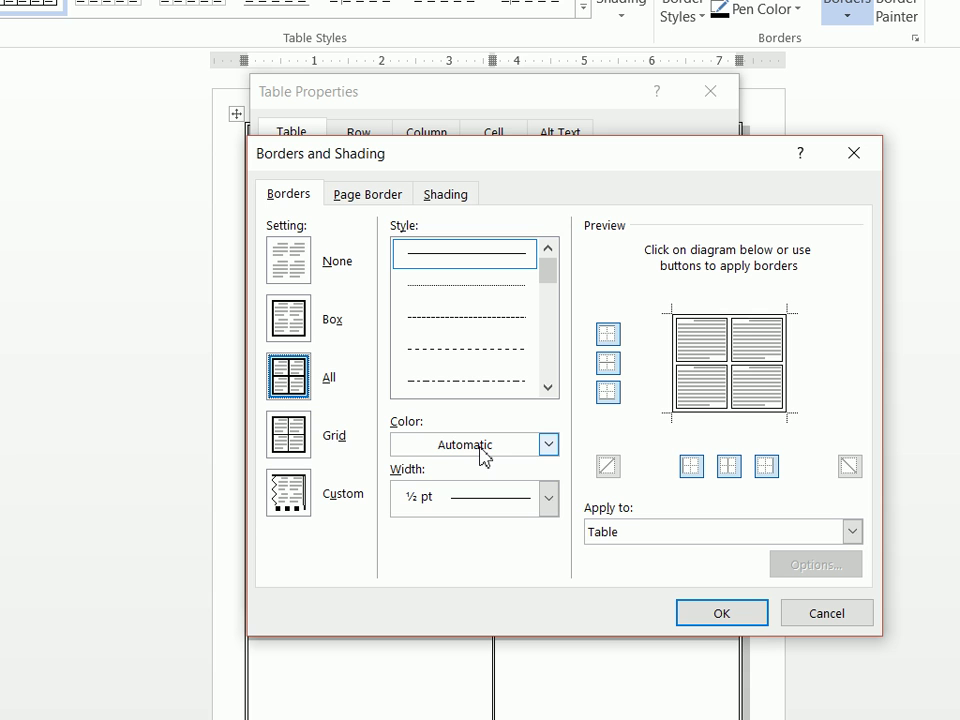
{"action": "left_click", "coordinate": [672, 385]}
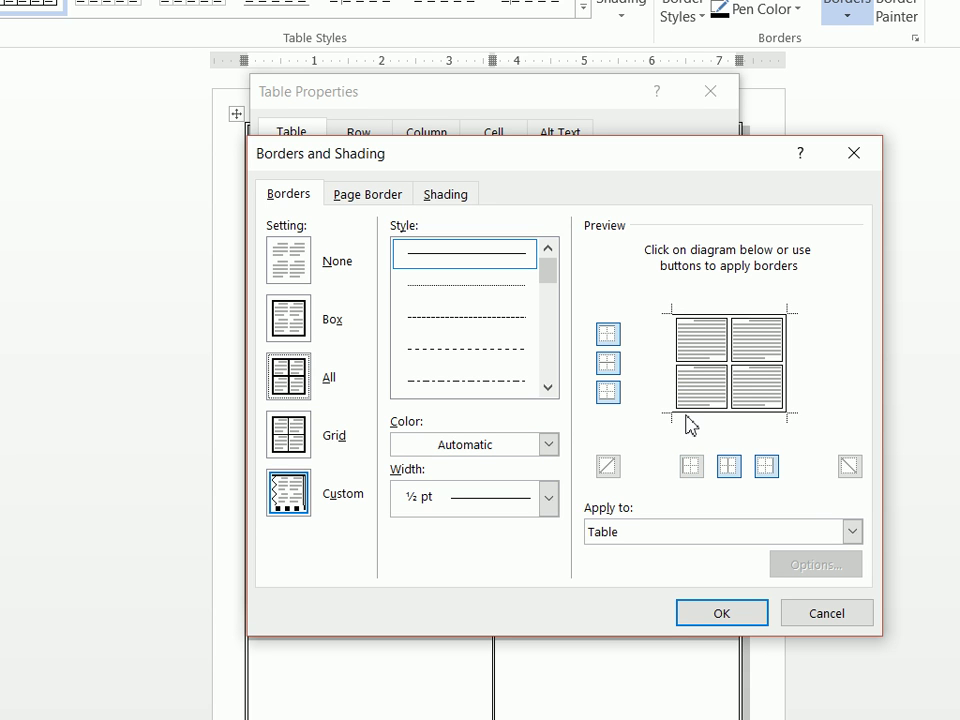
{"action": "left_click", "coordinate": [687, 412]}
{"action": "left_click", "coordinate": [788, 398]}
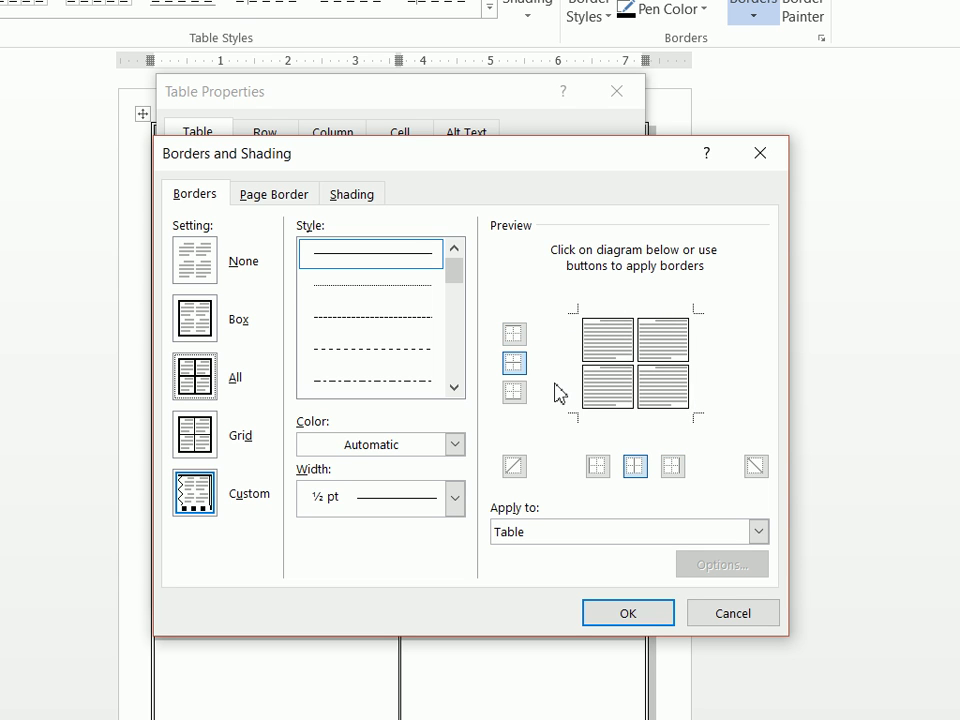
Step: Set the border color to the custom brown with RGB values 167, 106, 51
{"action": "left_click", "coordinate": [410, 451]}
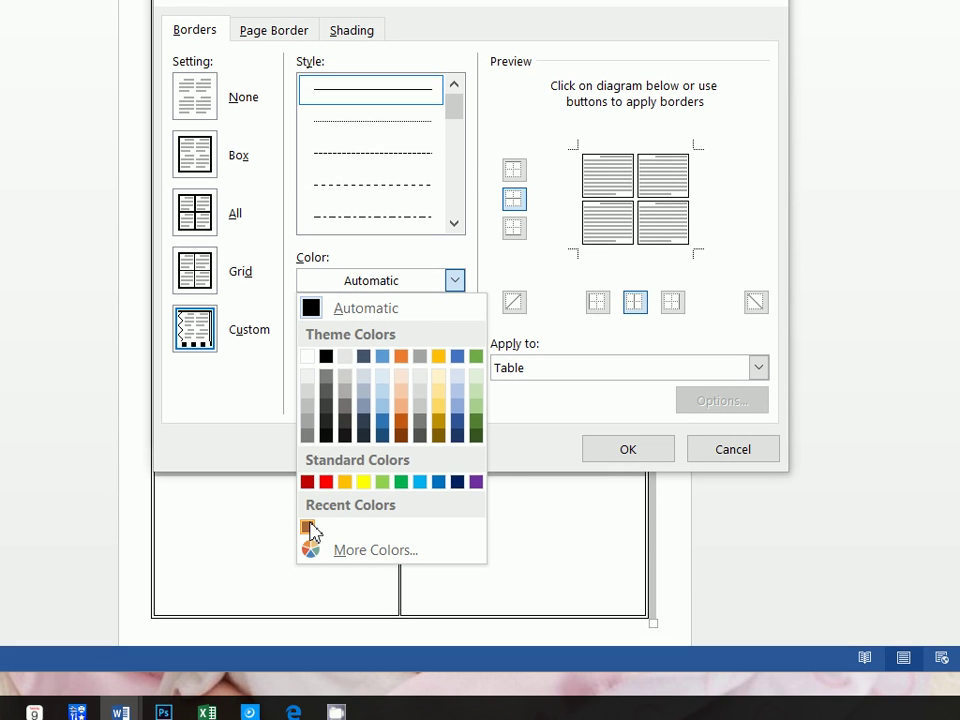
{"action": "left_click", "coordinate": [307, 527]}
{"action": "left_click", "coordinate": [370, 281]}
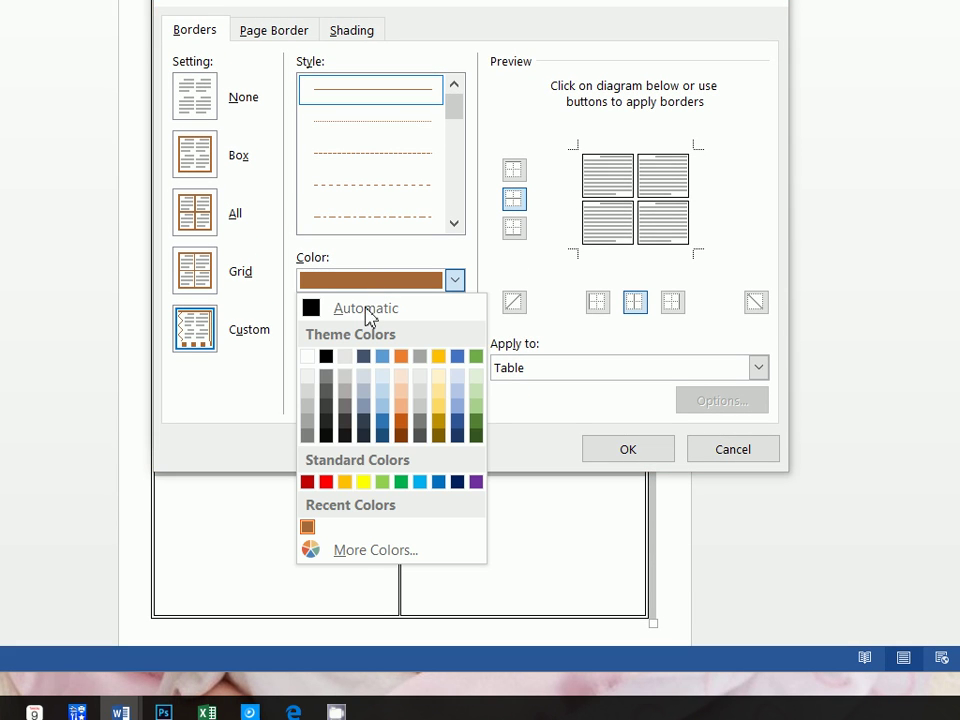
{"action": "left_click", "coordinate": [365, 549]}
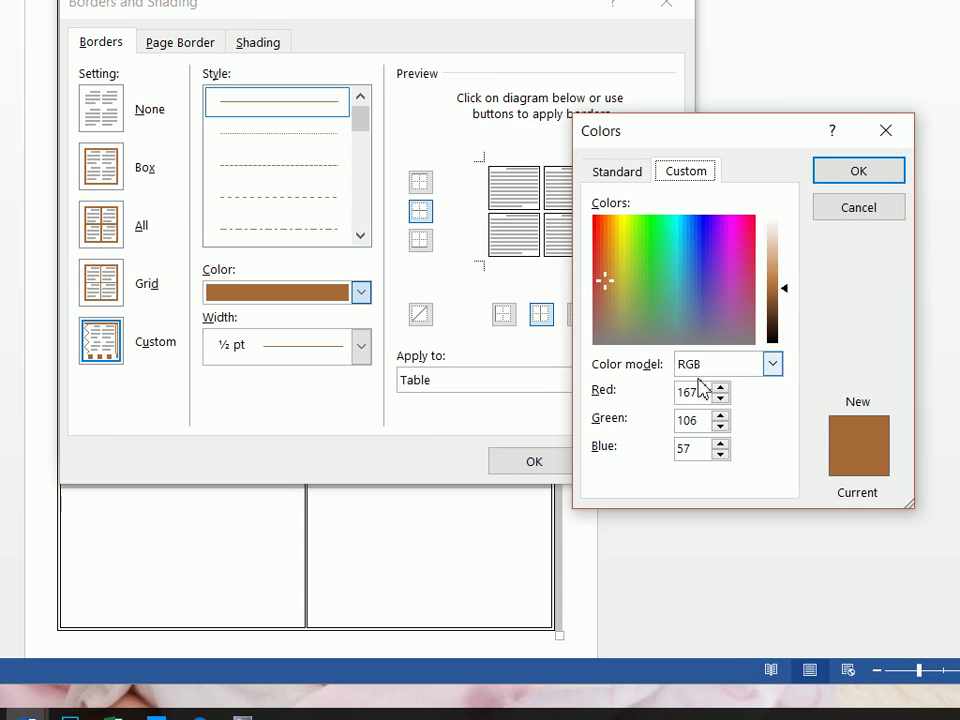
{"action": "left_click_drag", "start_coordinate": [703, 459], "coordinate": [596, 461]}
{"action": "type", "text": "1"}
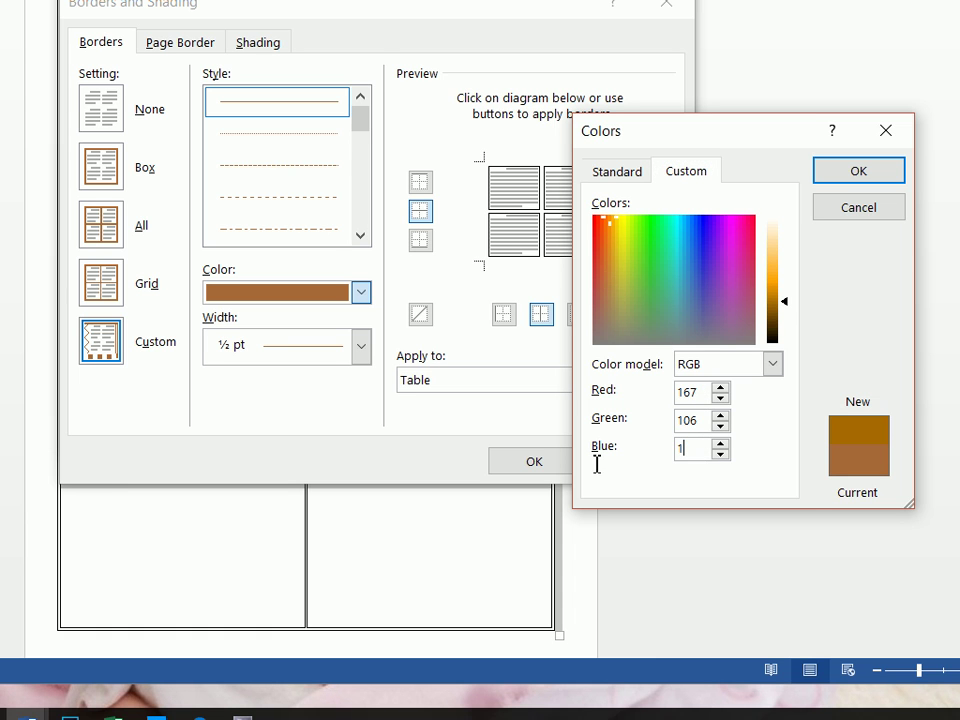
{"action": "key", "text": "BackSpace"}
{"action": "type", "text": "51"}
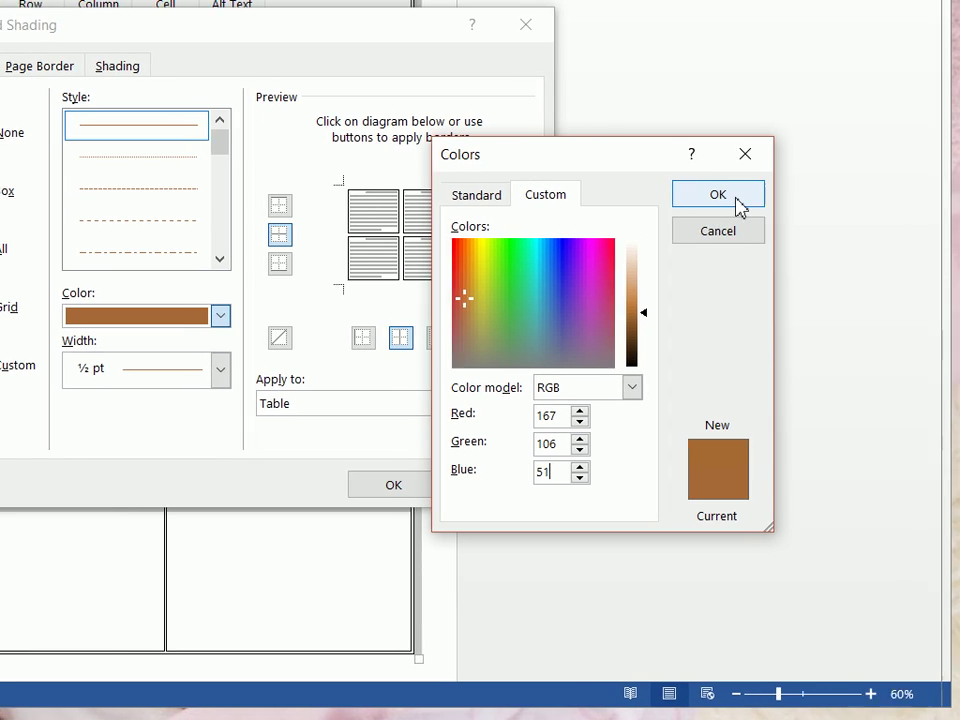
{"action": "left_click", "coordinate": [736, 198]}
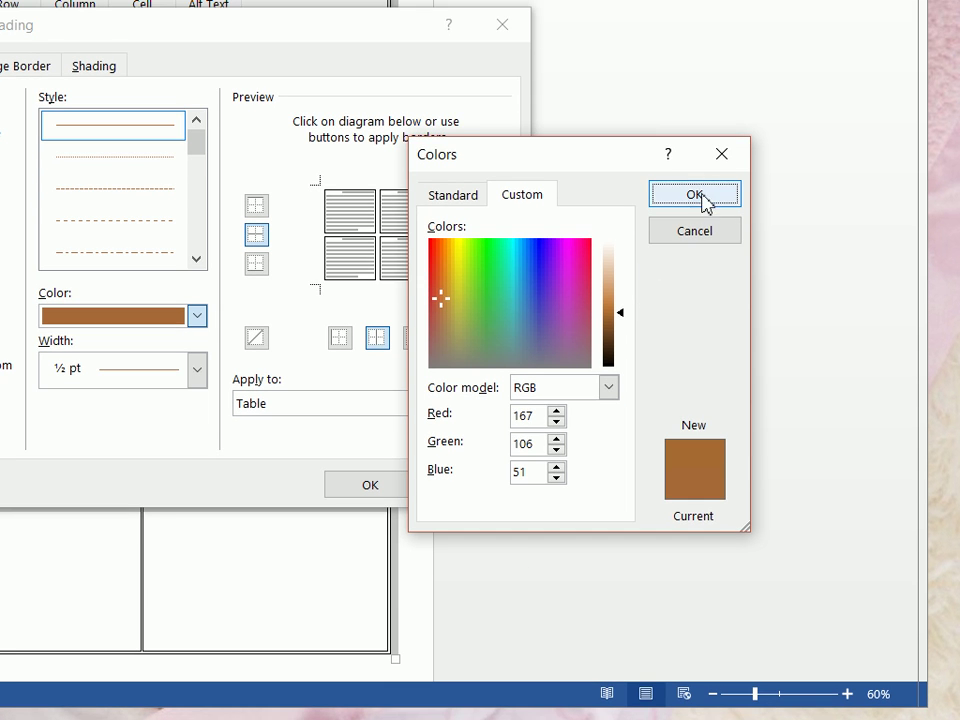
{"action": "left_click", "coordinate": [695, 195]}
{"action": "left_click", "coordinate": [197, 315]}
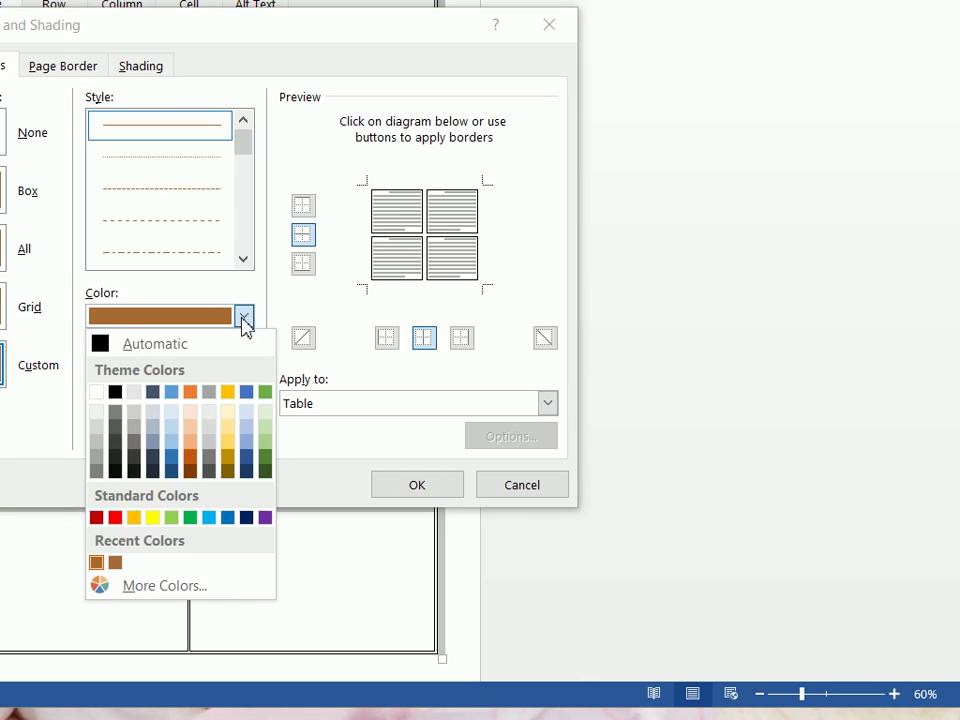
{"action": "left_click", "coordinate": [213, 515]}
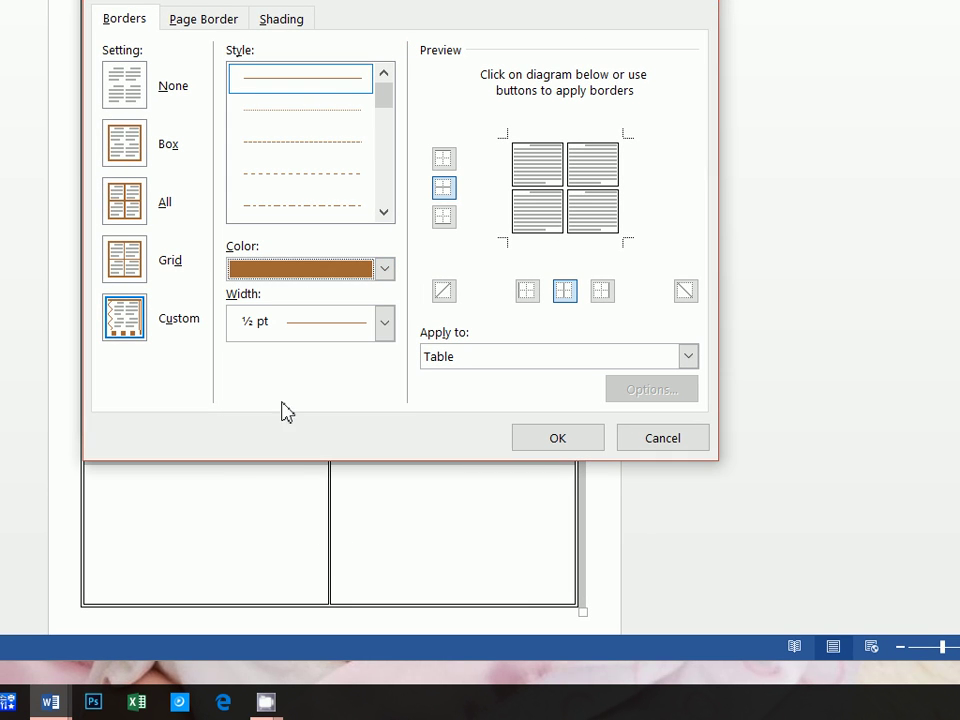
Step: Set the border width to 1 ½ pt and make the border settings apply to Cell
{"action": "left_click", "coordinate": [341, 333]}
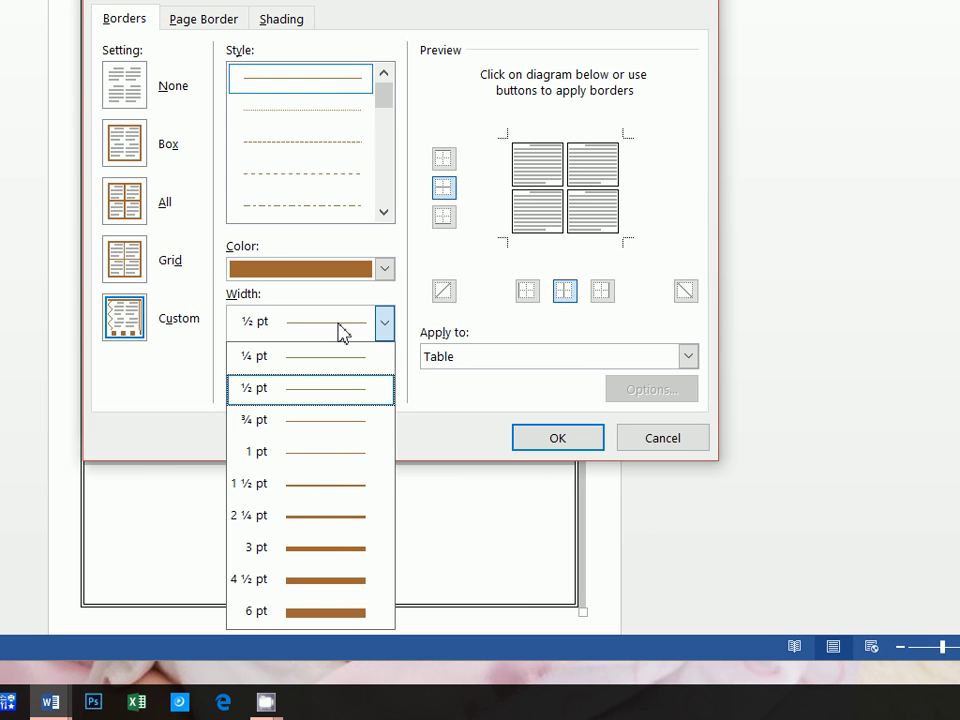
{"action": "left_click", "coordinate": [330, 494]}
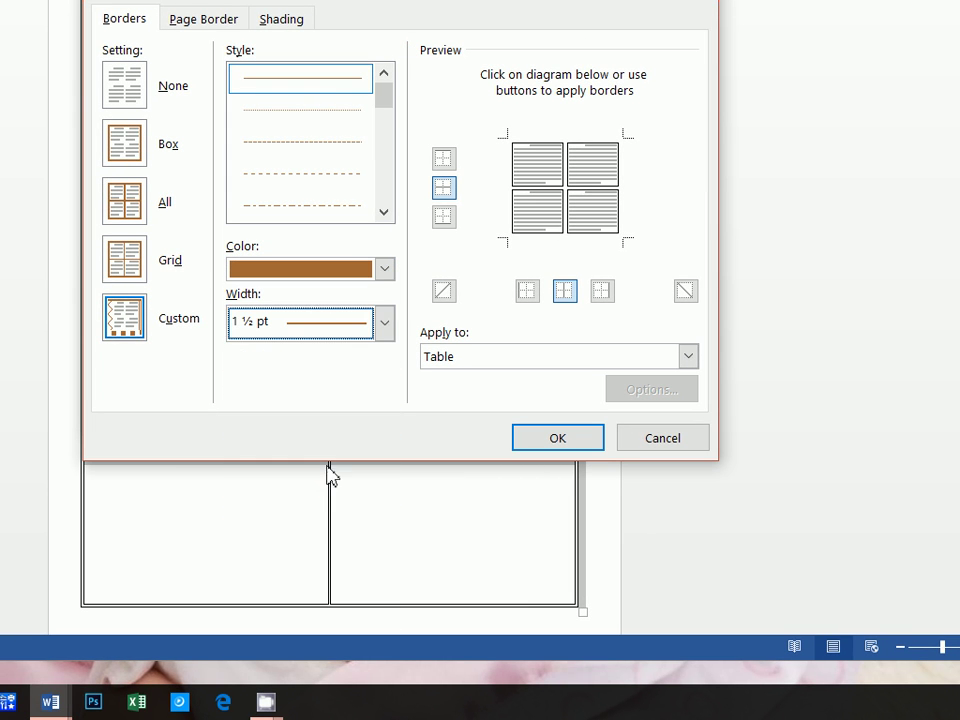
{"action": "left_click", "coordinate": [490, 362]}
{"action": "left_click", "coordinate": [477, 410]}
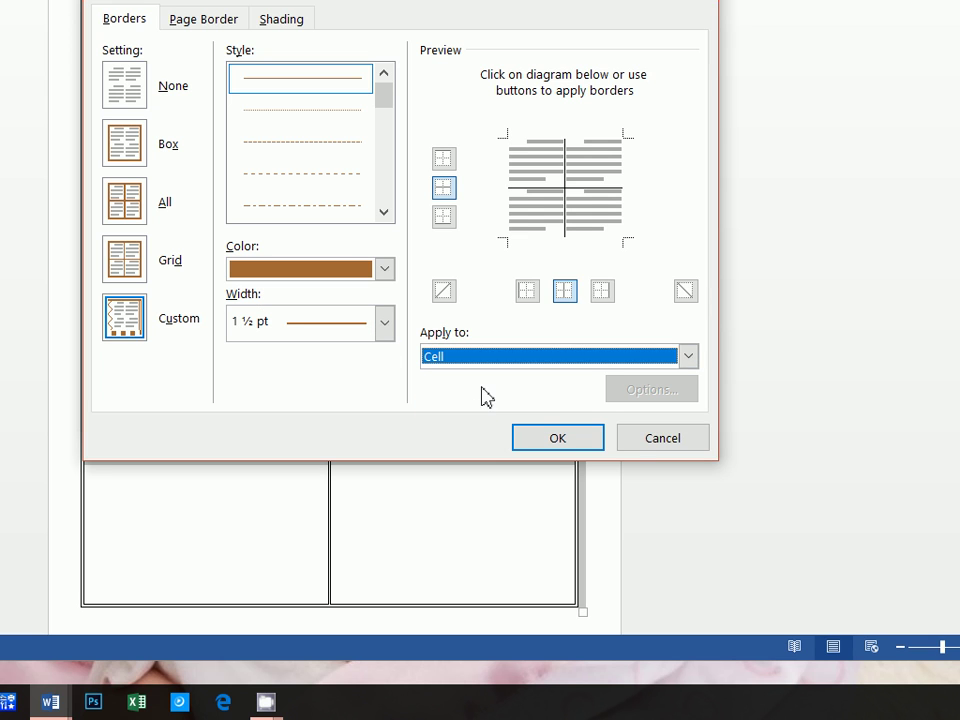
Step: Add the brown border to all four outer sides of the cells, recolor the inner lines, and apply the borders
{"action": "left_click", "coordinate": [550, 195]}
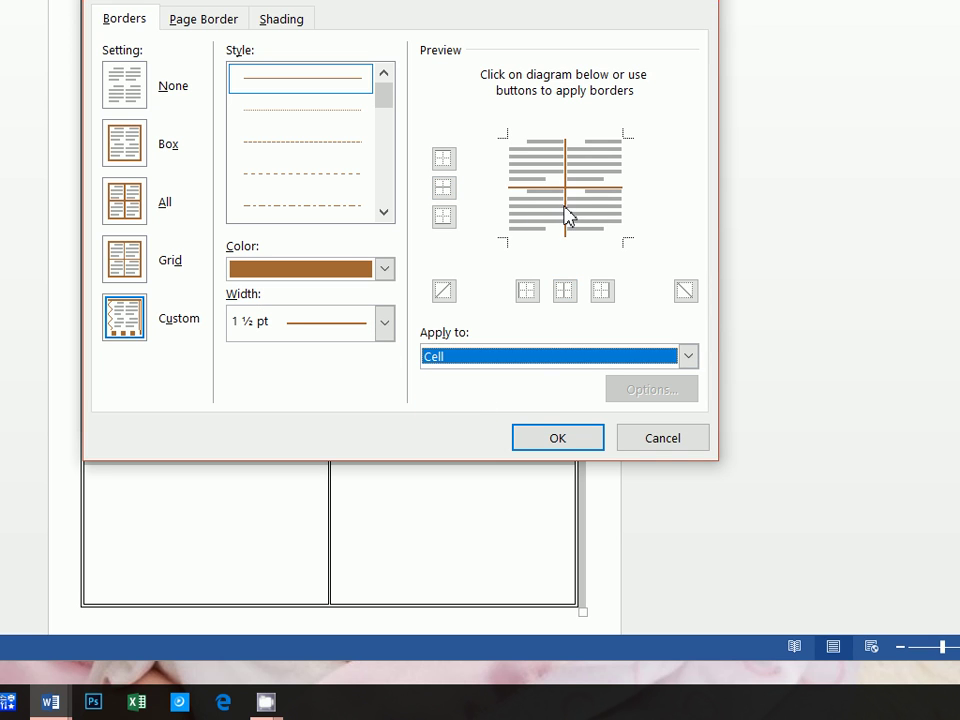
{"action": "left_click", "coordinate": [545, 236]}
{"action": "left_click", "coordinate": [509, 212]}
{"action": "left_click", "coordinate": [535, 142]}
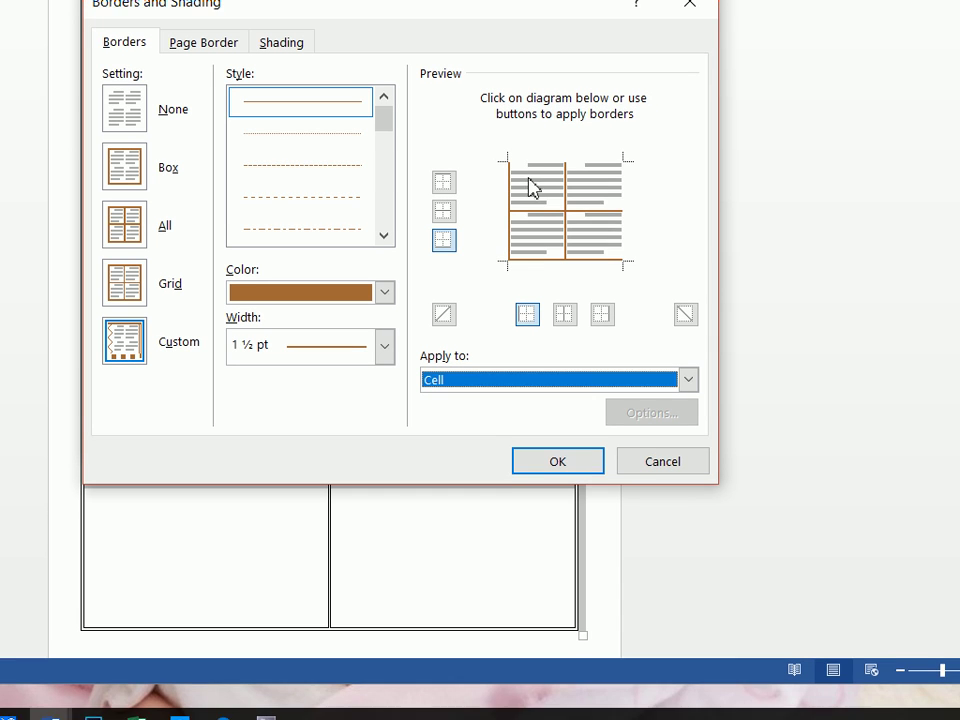
{"action": "left_click", "coordinate": [602, 337]}
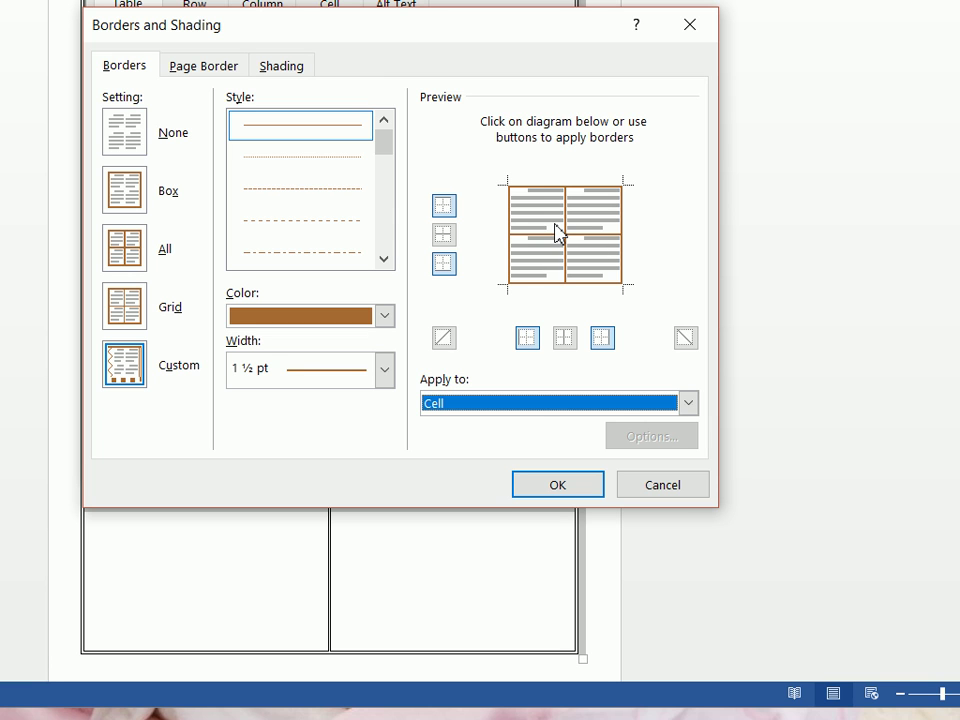
{"action": "left_click", "coordinate": [553, 486]}
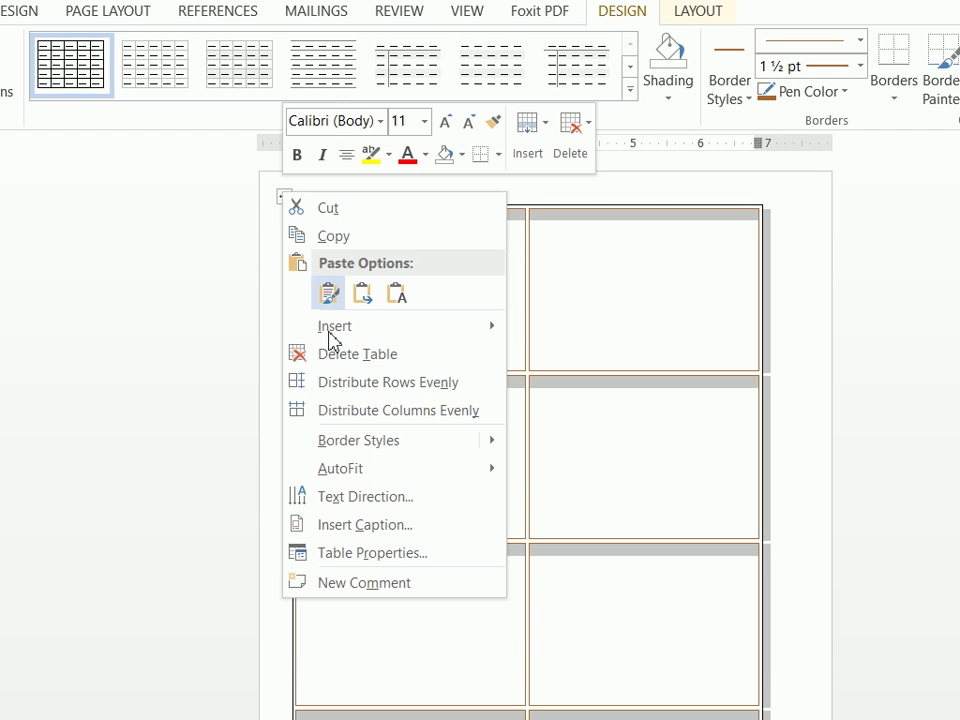
Step: Reopen the whole table's border settings and remove the black outer lines on all four sides
{"action": "left_click", "coordinate": [352, 552]}
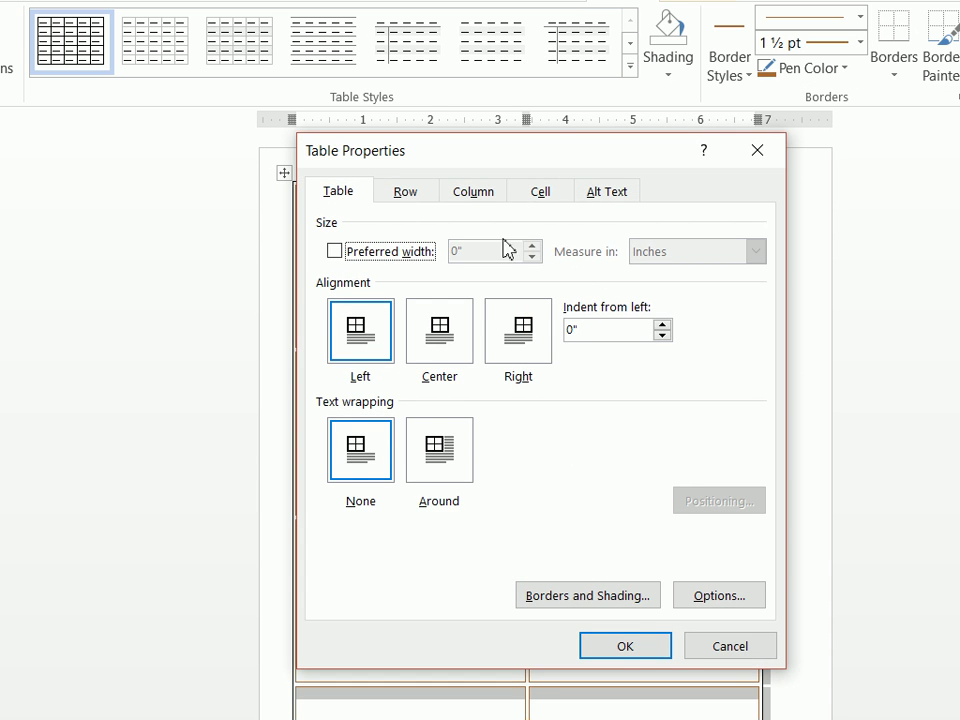
{"action": "left_click", "coordinate": [565, 598]}
{"action": "left_click", "coordinate": [705, 360]}
{"action": "left_click", "coordinate": [698, 381]}
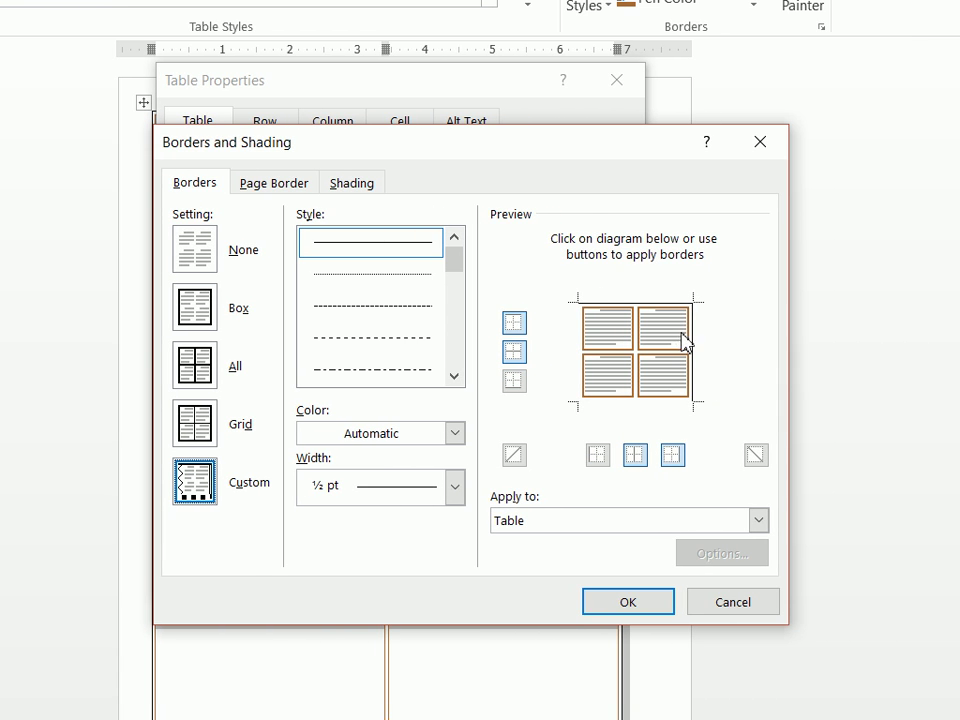
{"action": "left_click", "coordinate": [692, 340]}
{"action": "left_click", "coordinate": [660, 313]}
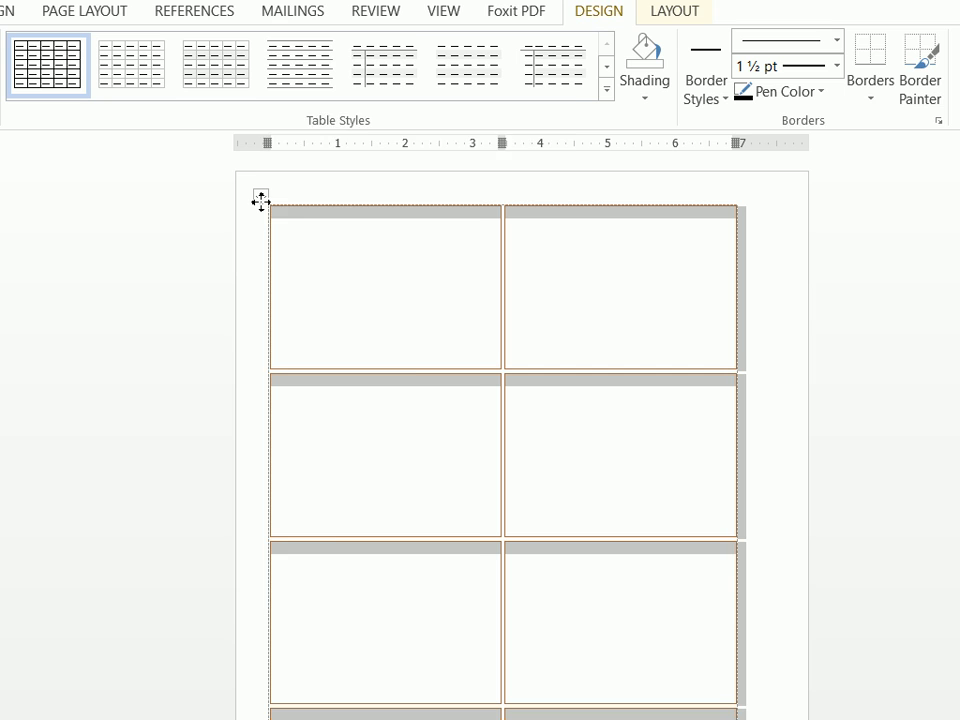
Step: Open the whole table's shading settings and set the fill to white
{"action": "right_click", "coordinate": [237, 197]}
{"action": "left_click", "coordinate": [300, 561]}
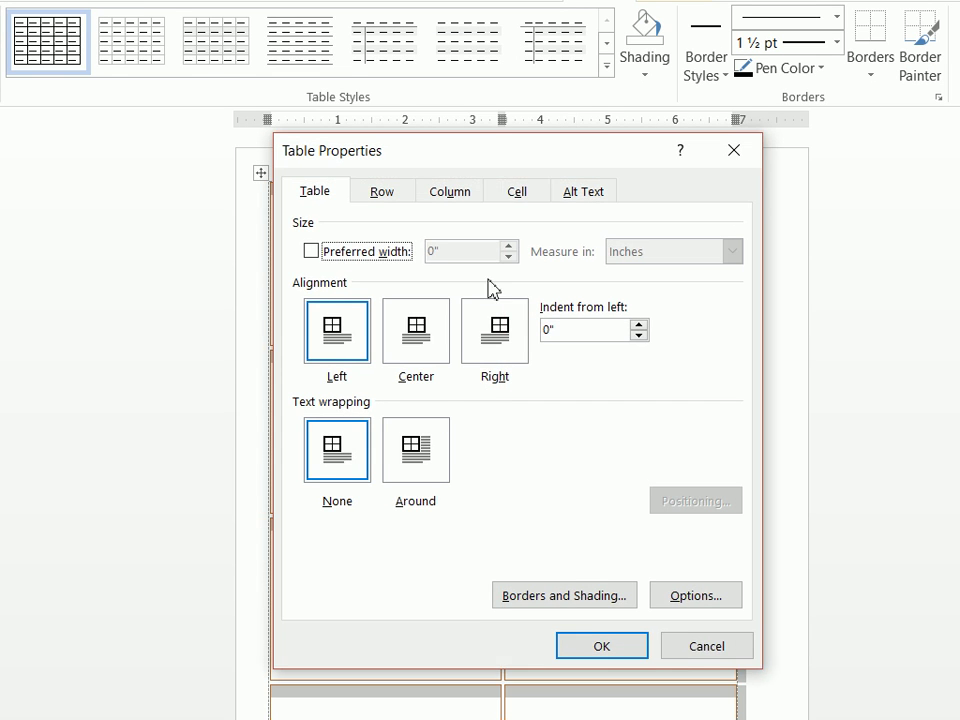
{"action": "left_click", "coordinate": [562, 574]}
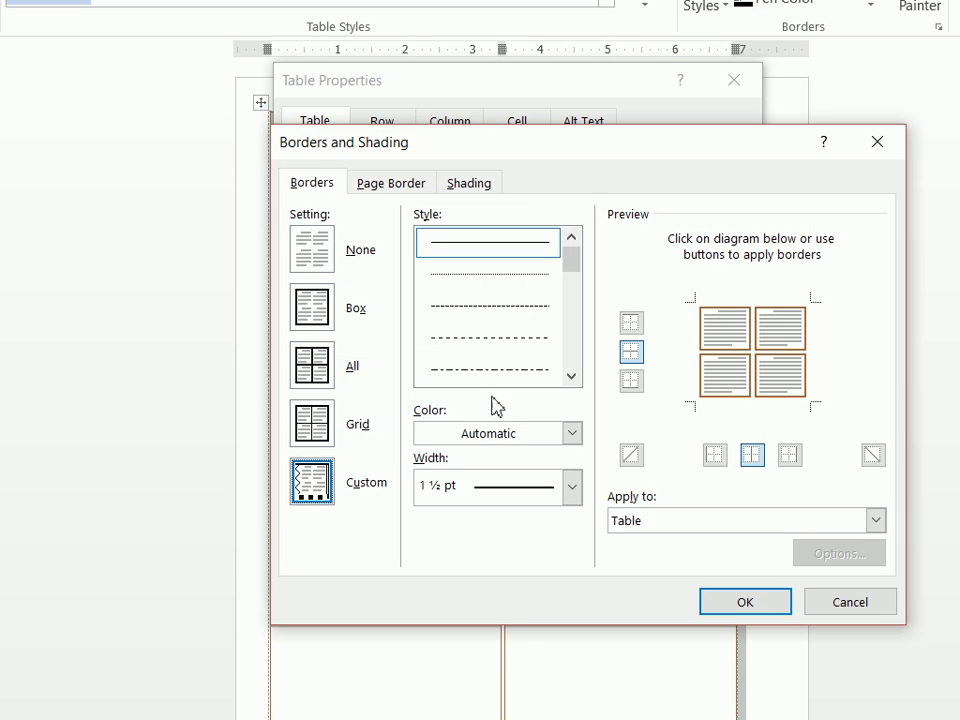
{"action": "left_click", "coordinate": [472, 185]}
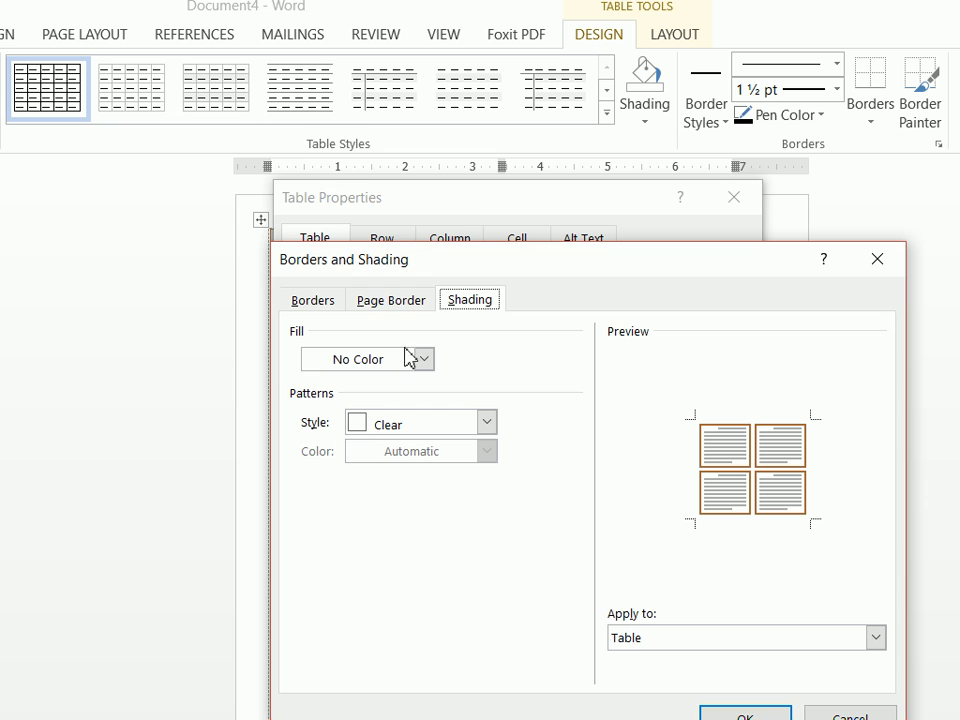
{"action": "left_click", "coordinate": [403, 359]}
{"action": "left_click", "coordinate": [313, 408]}
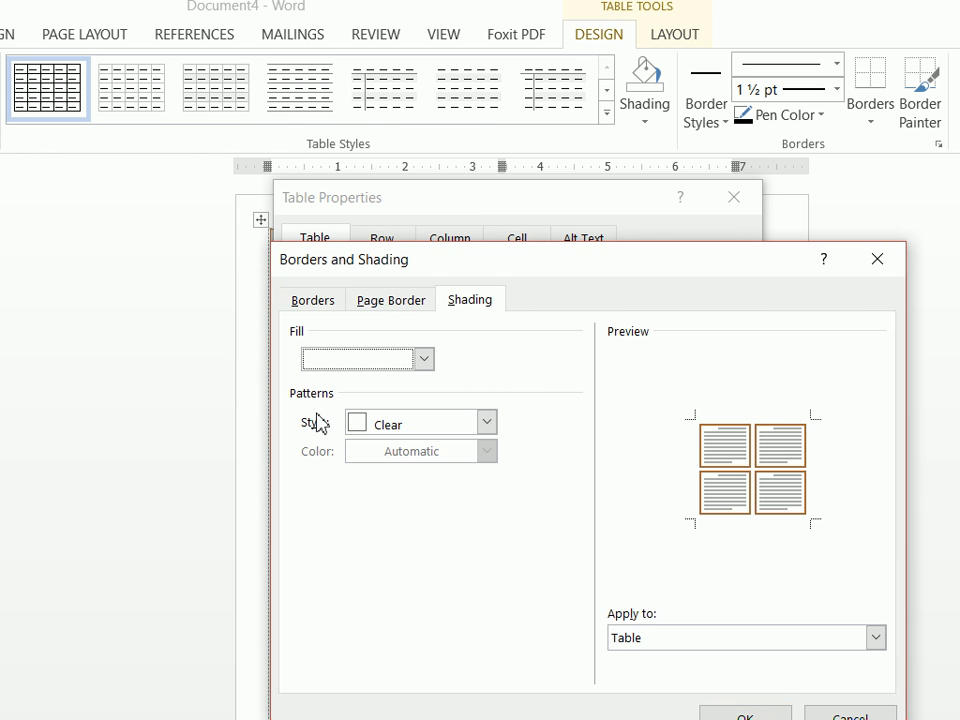
Step: Set the table shading's pattern style to Dk Horizontal
{"action": "left_click", "coordinate": [425, 425]}
{"action": "left_click", "coordinate": [427, 428]}
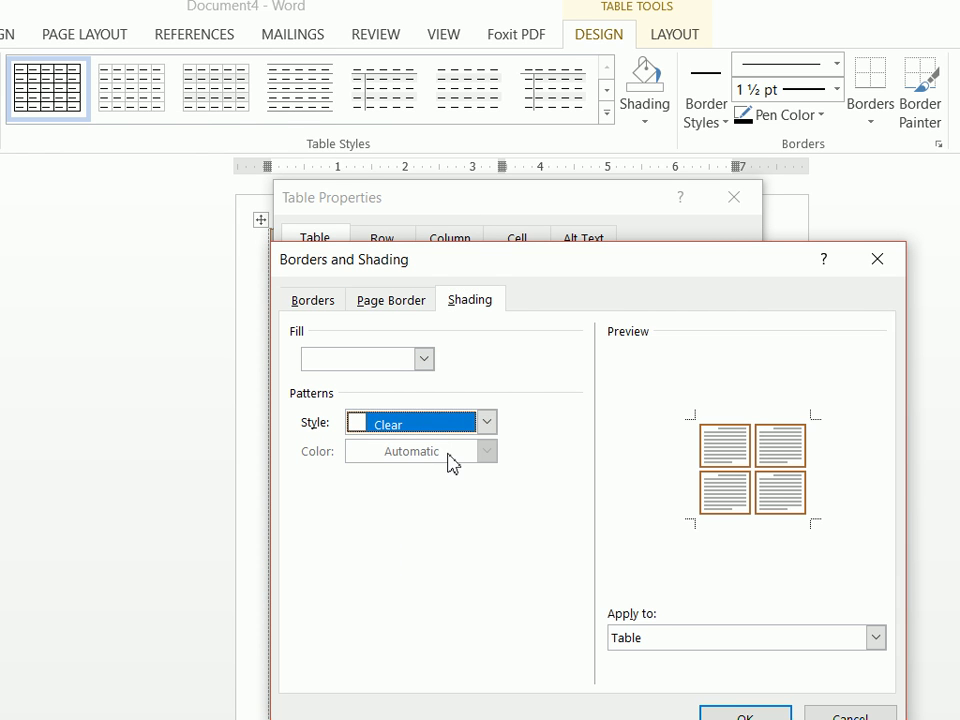
{"action": "left_click", "coordinate": [486, 424]}
{"action": "scroll", "coordinate": [440, 515], "scroll_direction": "down", "scroll_amount": 5}
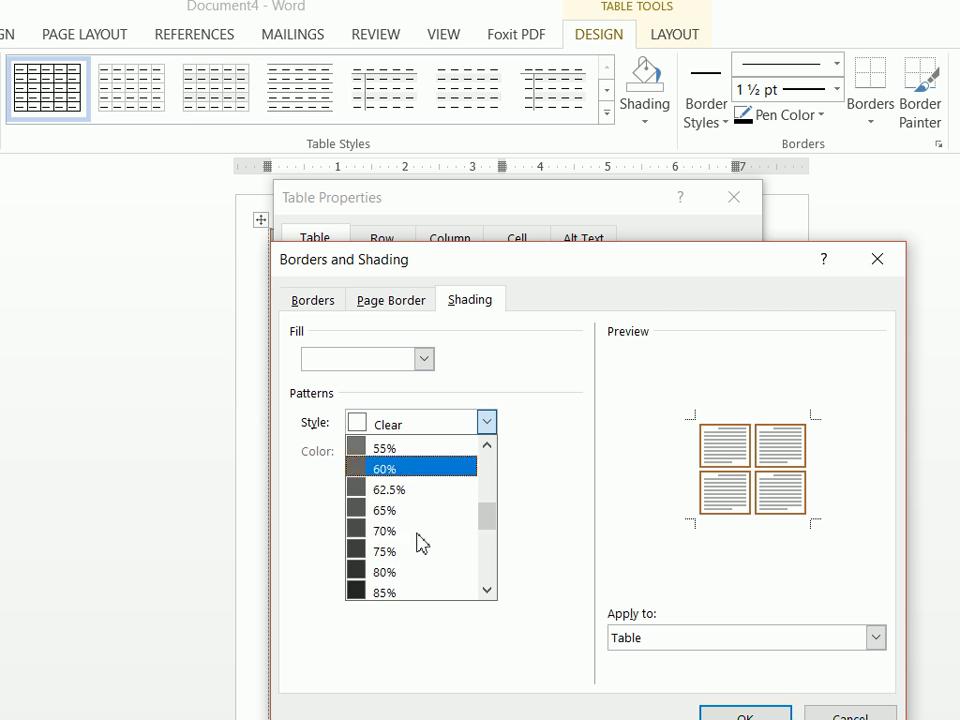
{"action": "scroll", "coordinate": [400, 544], "scroll_direction": "down", "scroll_amount": 3}
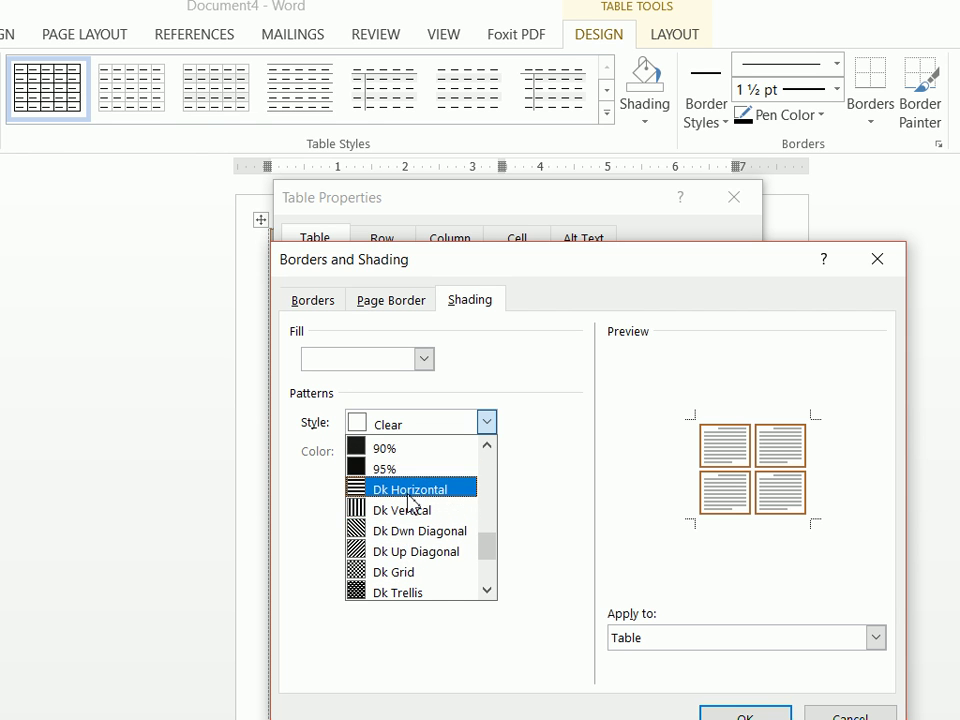
{"action": "left_click", "coordinate": [409, 492]}
Step: Set the stripe pattern's color to the recently used custom brown
{"action": "left_click", "coordinate": [426, 451]}
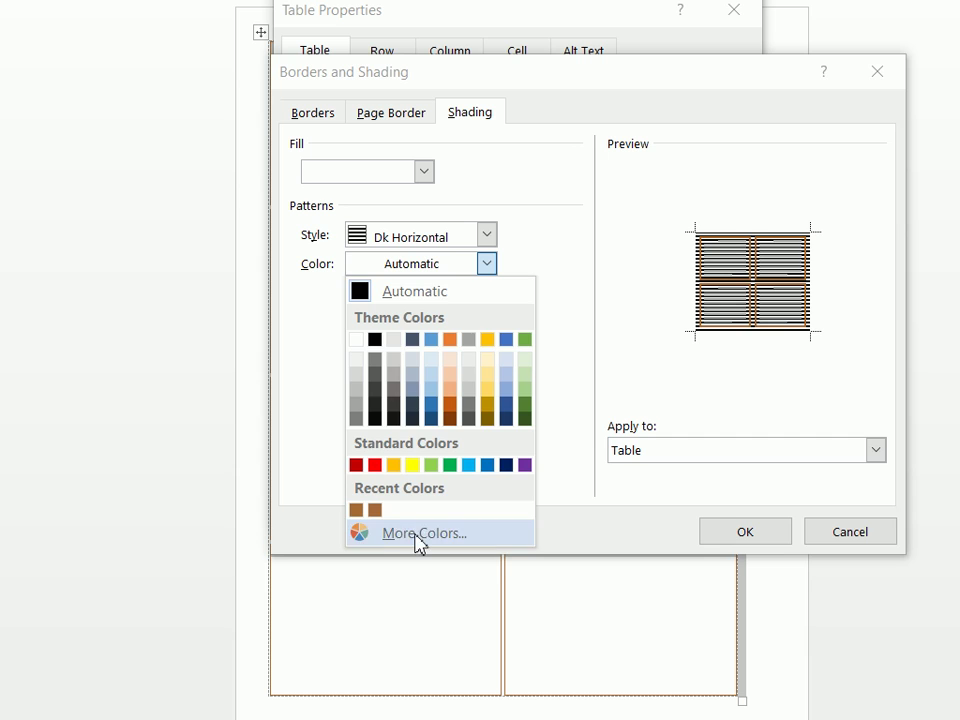
{"action": "left_click", "coordinate": [420, 673]}
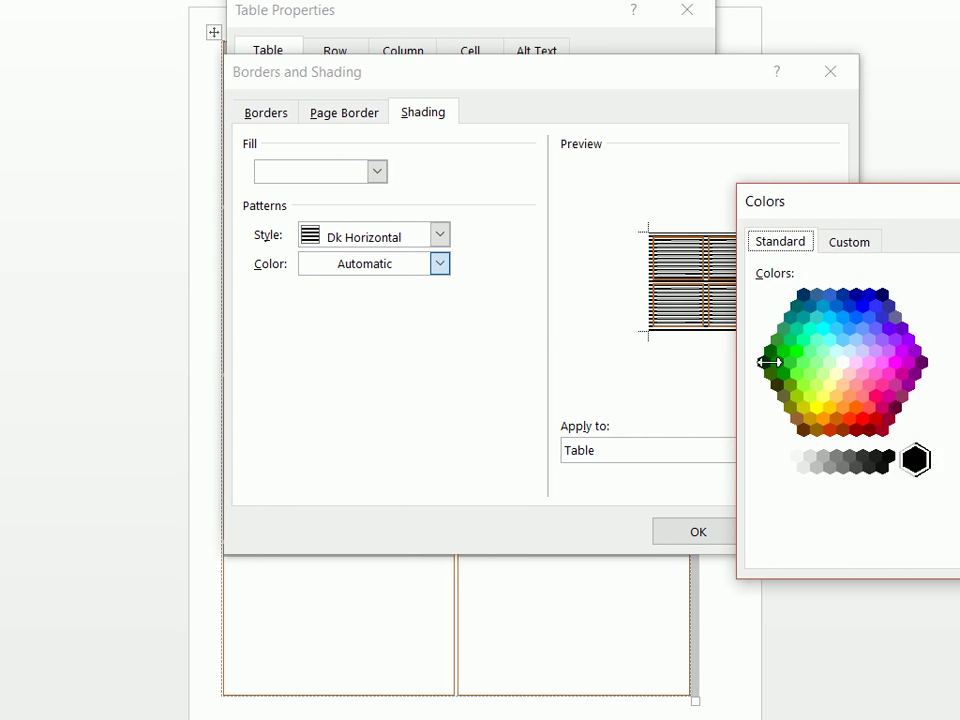
{"action": "left_click", "coordinate": [789, 279]}
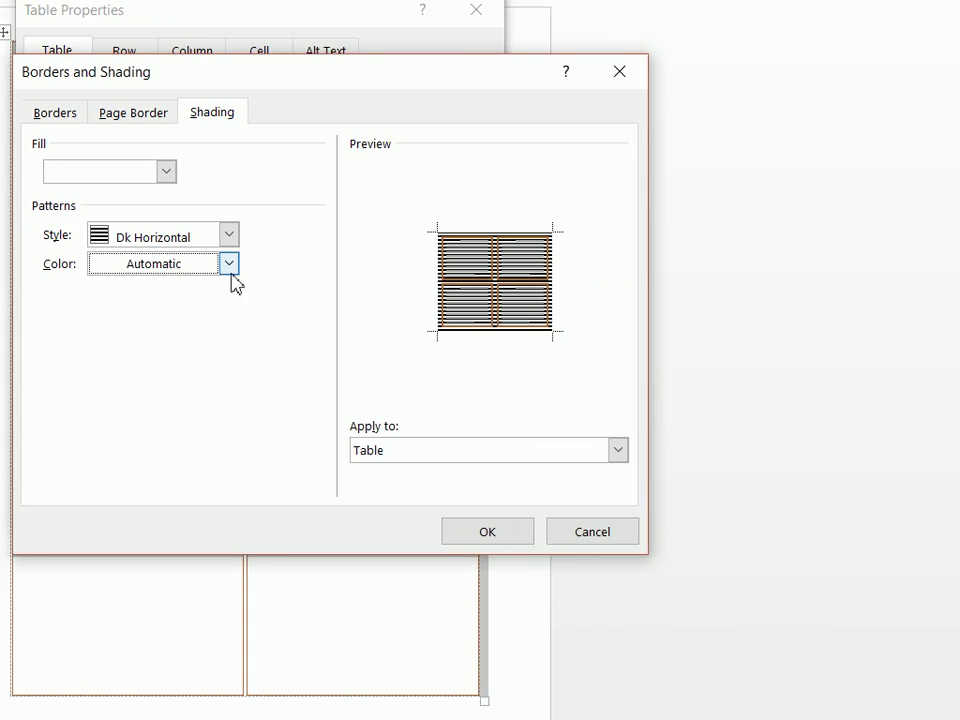
{"action": "left_click", "coordinate": [229, 263]}
{"action": "left_click", "coordinate": [116, 510]}
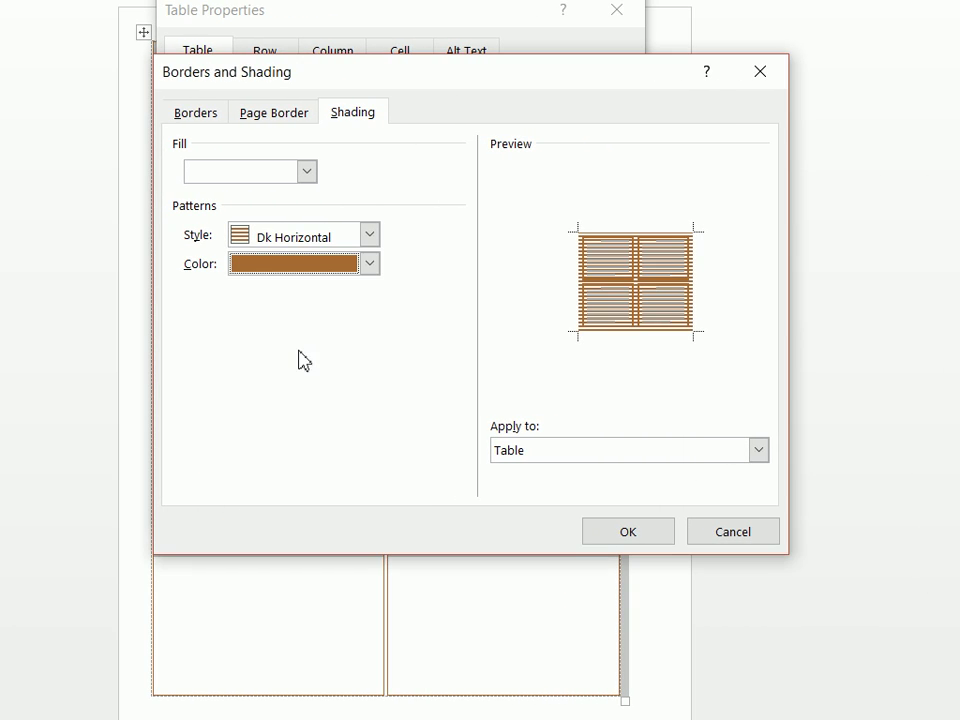
Step: Make the shading apply to Cell and confirm the settings to fill the table cells with brown stripes
{"action": "left_click", "coordinate": [598, 455]}
{"action": "left_click", "coordinate": [588, 504]}
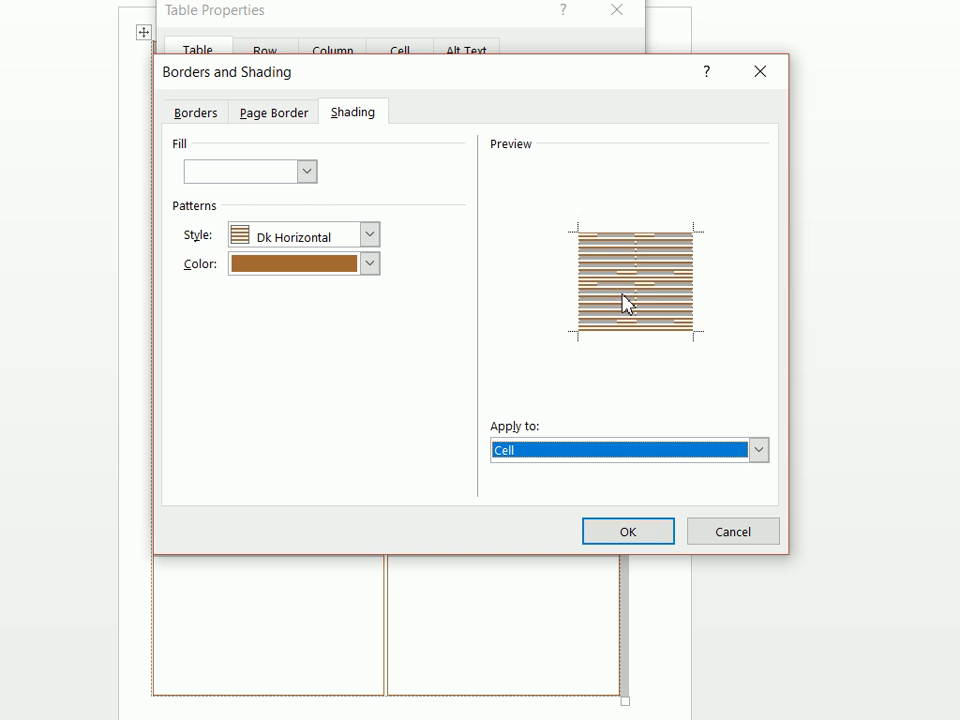
{"action": "left_click", "coordinate": [628, 531]}
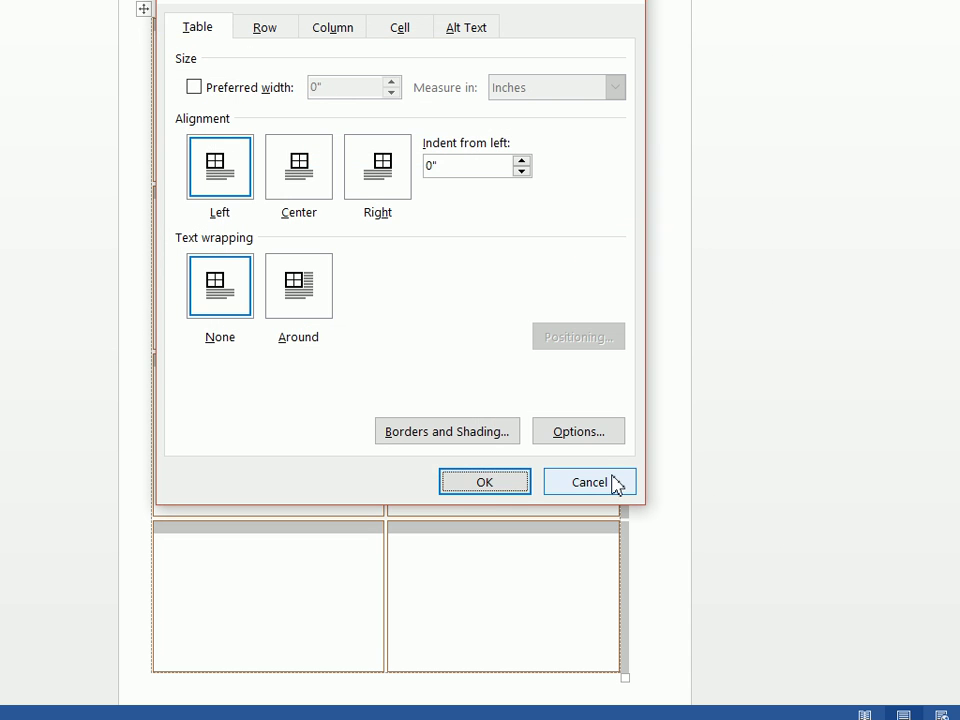
{"action": "left_click", "coordinate": [484, 482]}
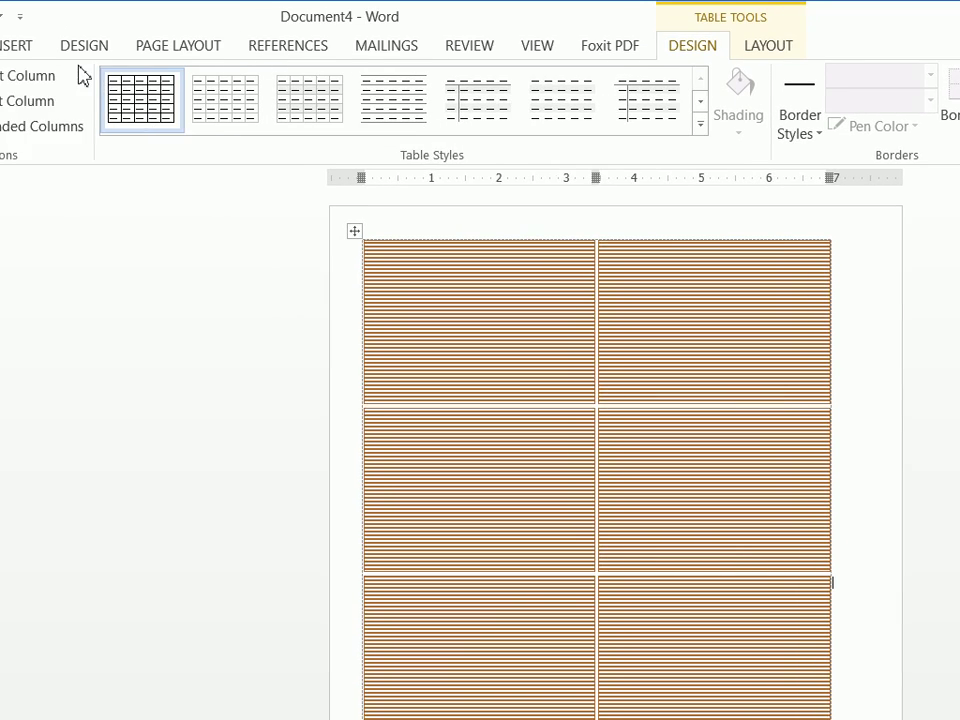
Step: Draw a text box inside the first cell of the table's second row and enter "Grandma's Stuffing"
{"action": "left_click", "coordinate": [148, 50]}
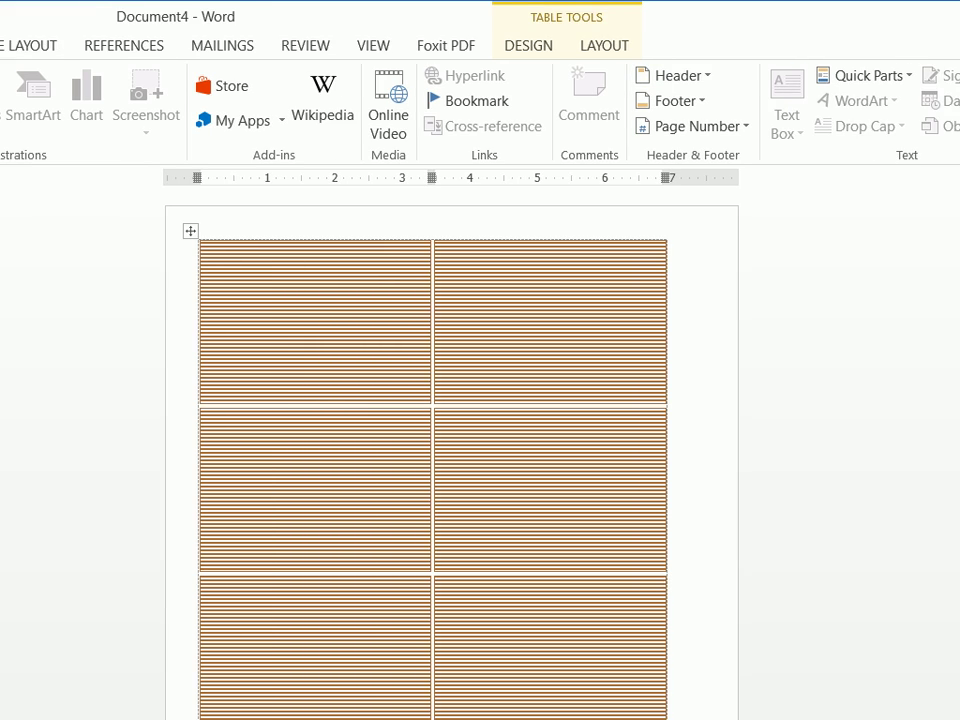
{"action": "left_click", "coordinate": [336, 262]}
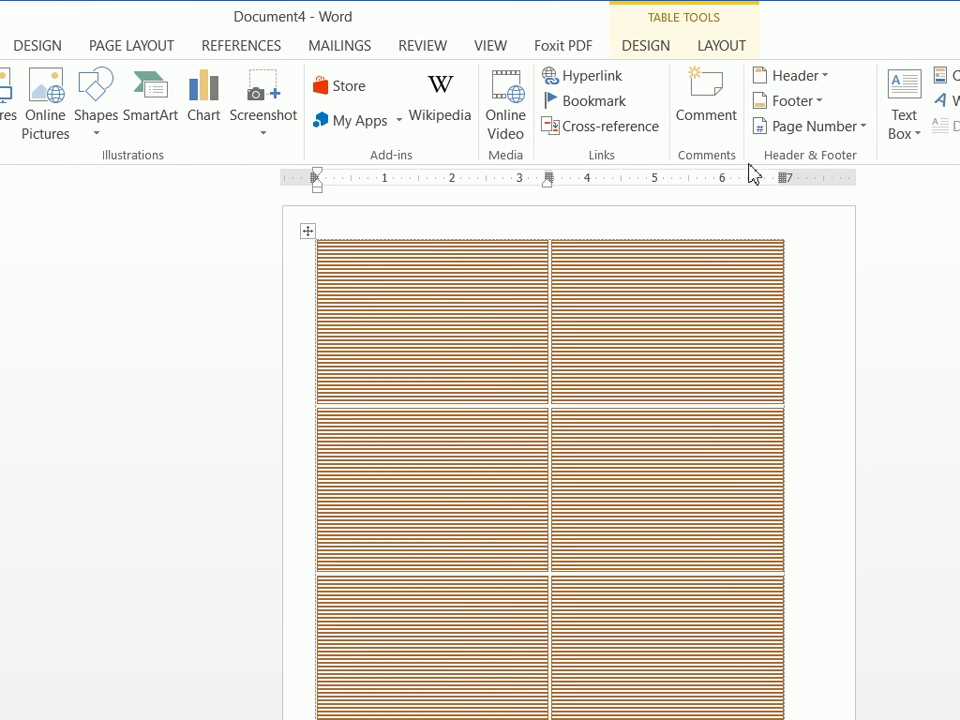
{"action": "left_click", "coordinate": [717, 85]}
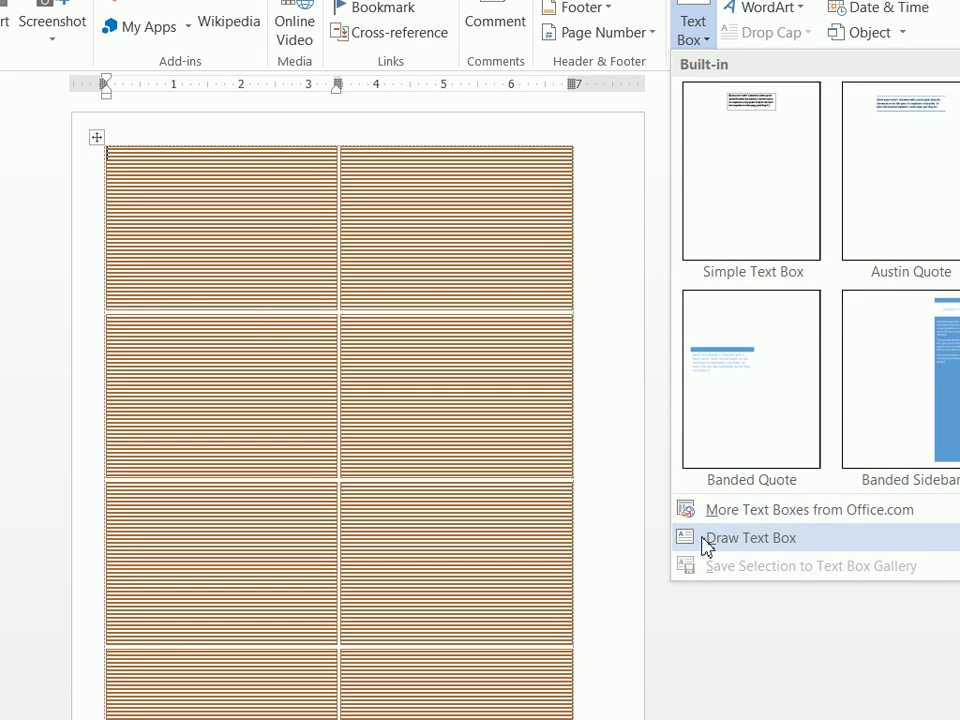
{"action": "left_click", "coordinate": [707, 540]}
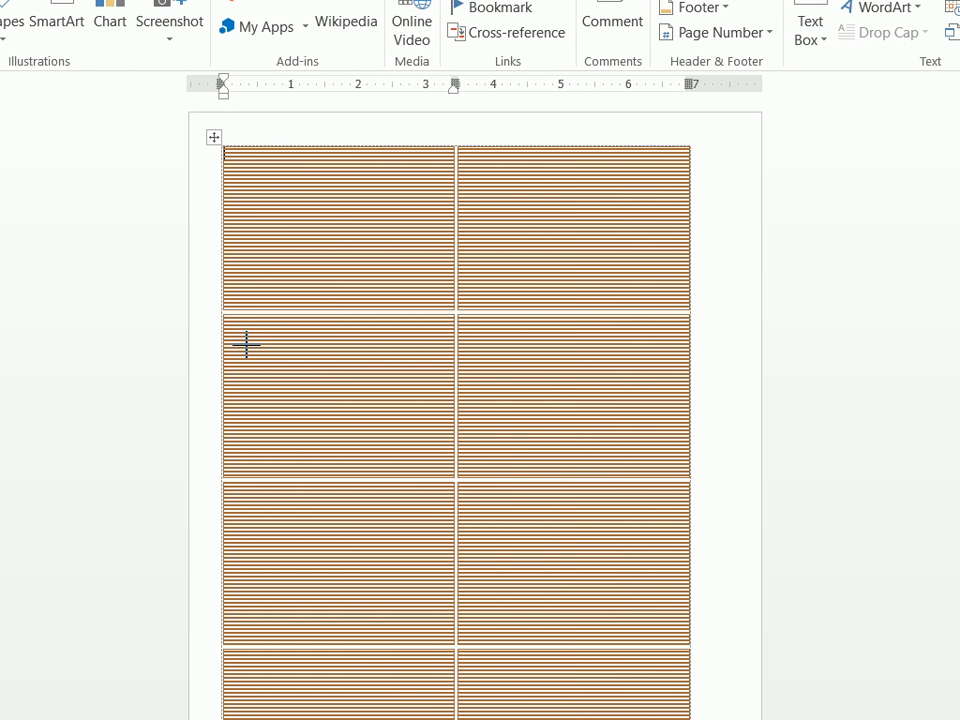
{"action": "mouse_move", "coordinate": [244, 342]}
{"action": "left_mouse_down"}
{"action": "mouse_move", "coordinate": [303, 410]}
{"action": "mouse_move", "coordinate": [380, 442]}
{"action": "mouse_move", "coordinate": [437, 448]}
{"action": "left_mouse_up"}
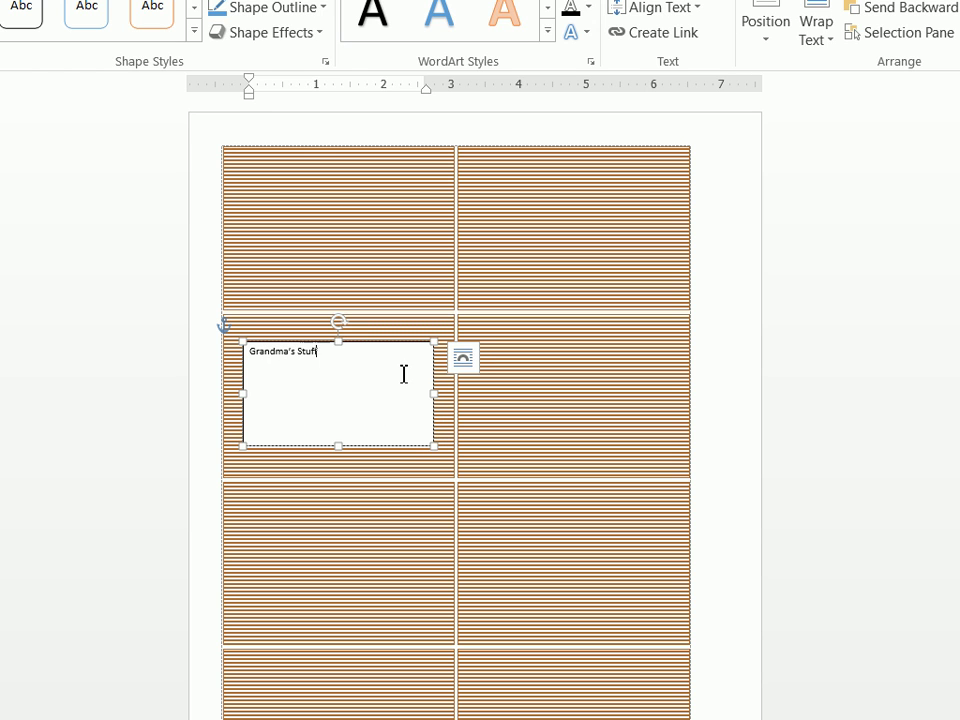
Step: Format the "Grandma's Stuffing" text in the Jenna Sue font at size 36
{"action": "left_click_drag", "start_coordinate": [382, 367], "coordinate": [190, 360]}
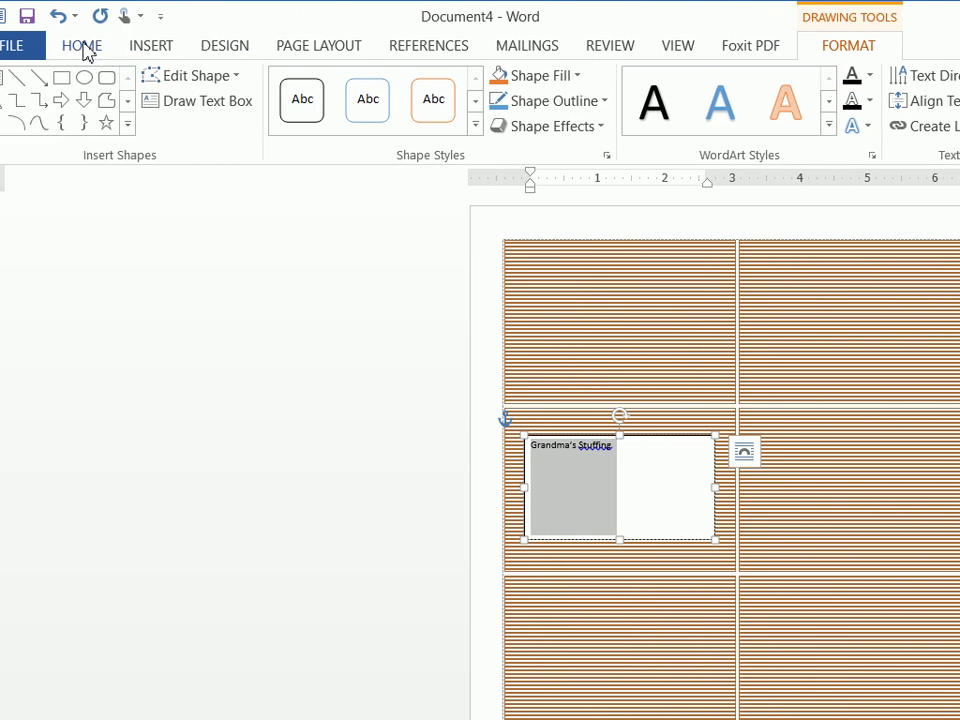
{"action": "left_click", "coordinate": [84, 47]}
{"action": "left_click", "coordinate": [276, 87]}
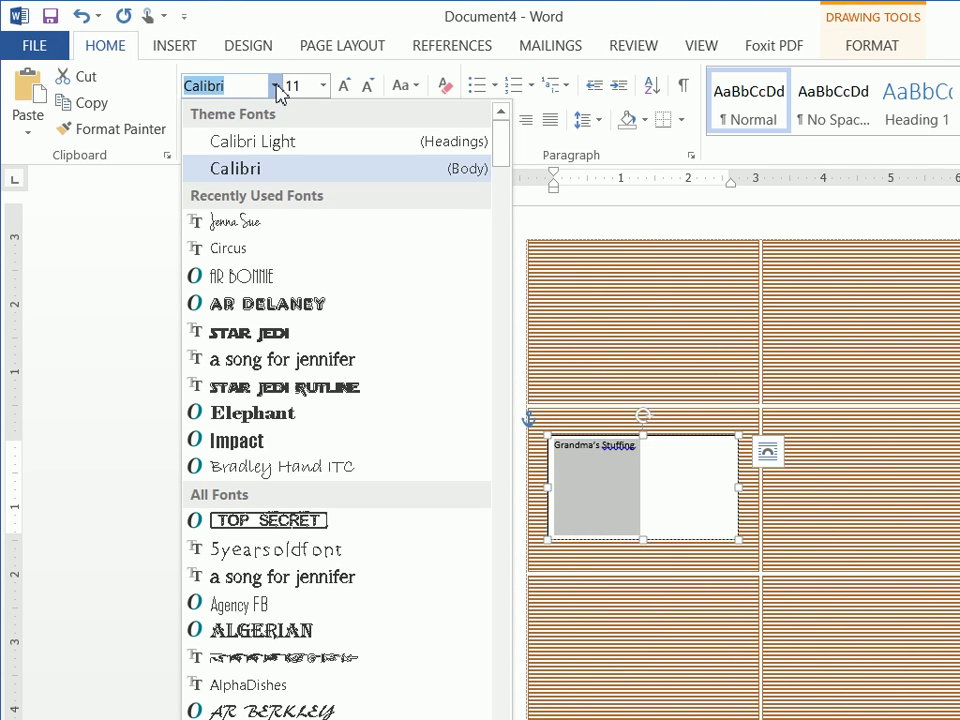
{"action": "left_click", "coordinate": [269, 226]}
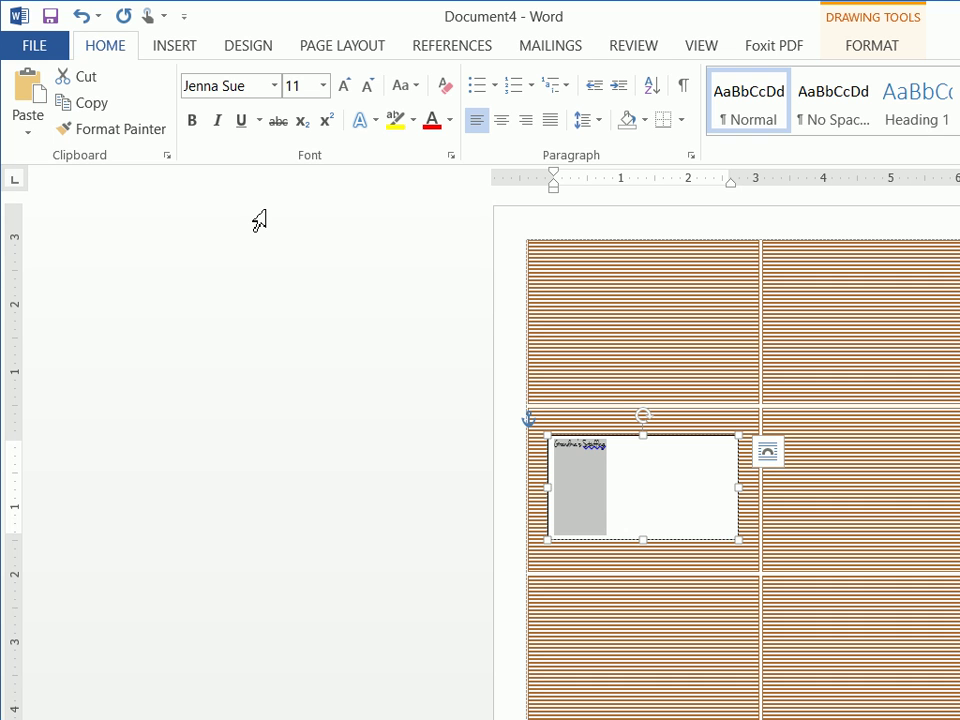
{"action": "left_click", "coordinate": [323, 85]}
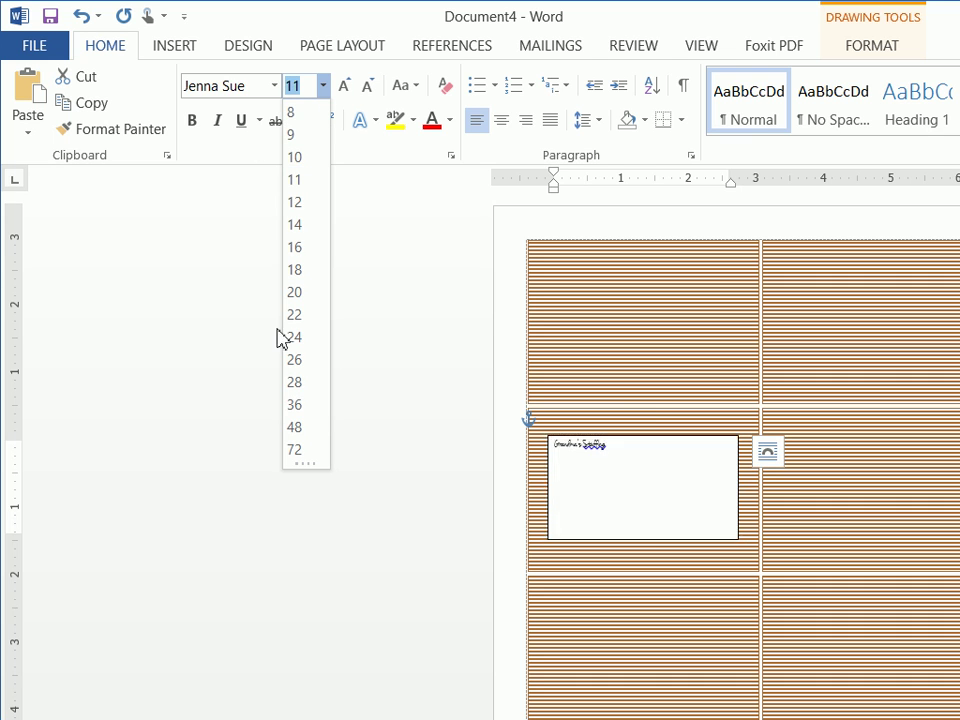
{"action": "left_click", "coordinate": [300, 405]}
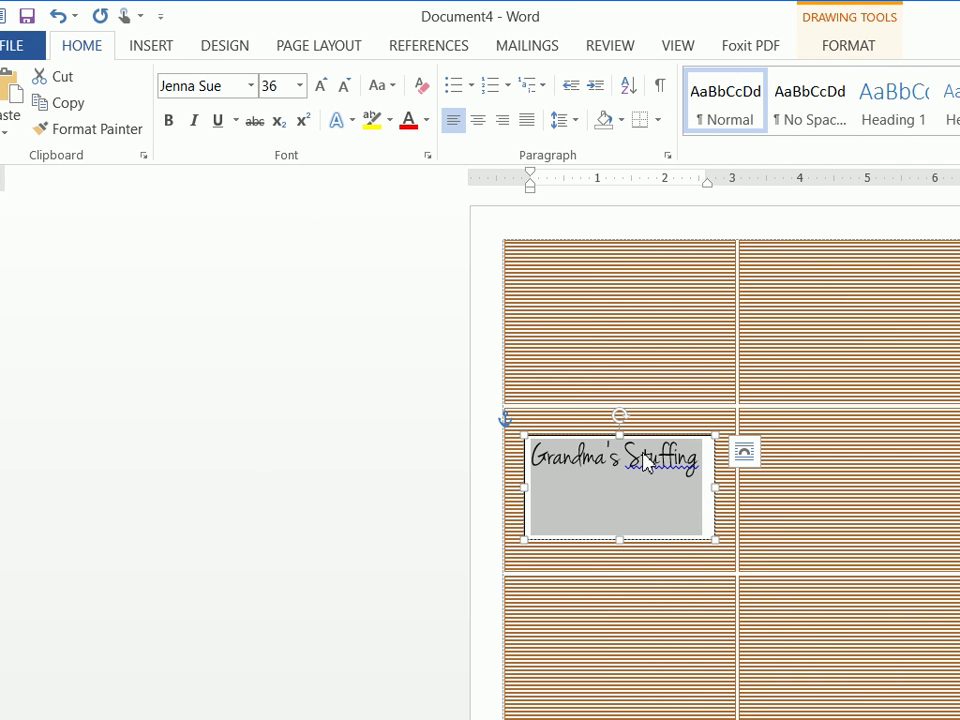
Step: Break the label so "Stuffing" starts on a second line, and make the text box slightly taller
{"action": "left_click", "coordinate": [626, 458]}
{"action": "key", "text": "Return"}
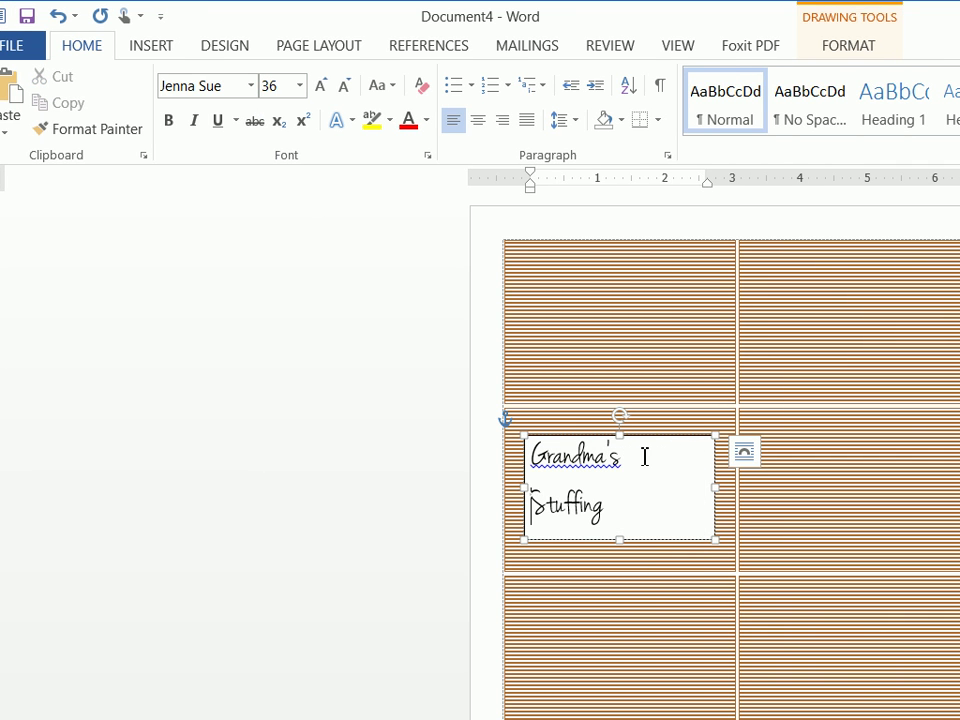
{"action": "left_click_drag", "start_coordinate": [628, 491], "coordinate": [497, 478]}
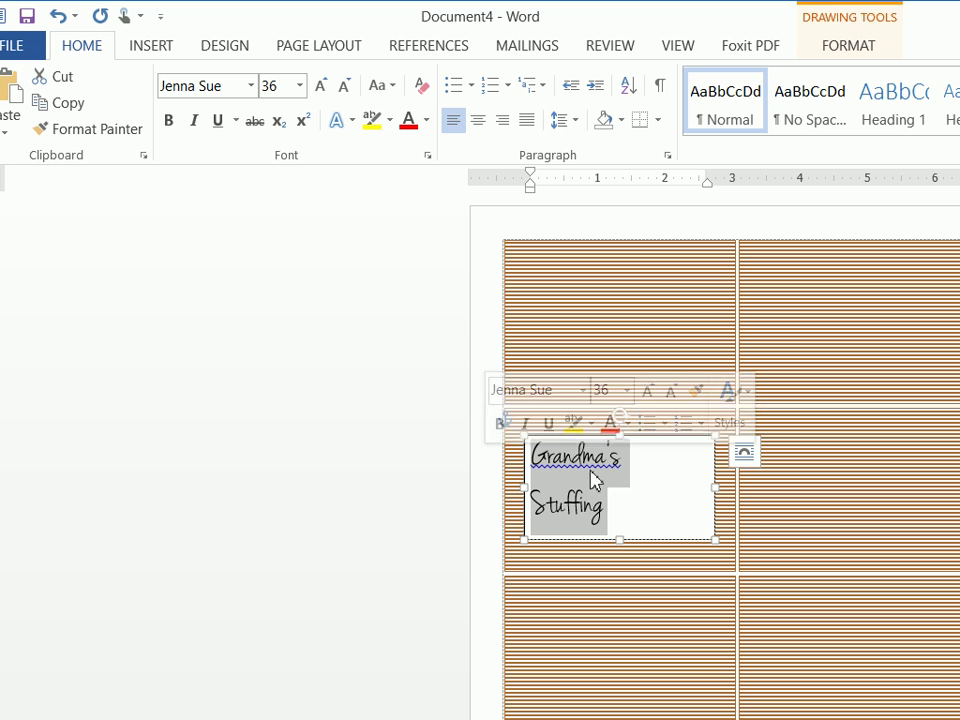
{"action": "left_click", "coordinate": [614, 543]}
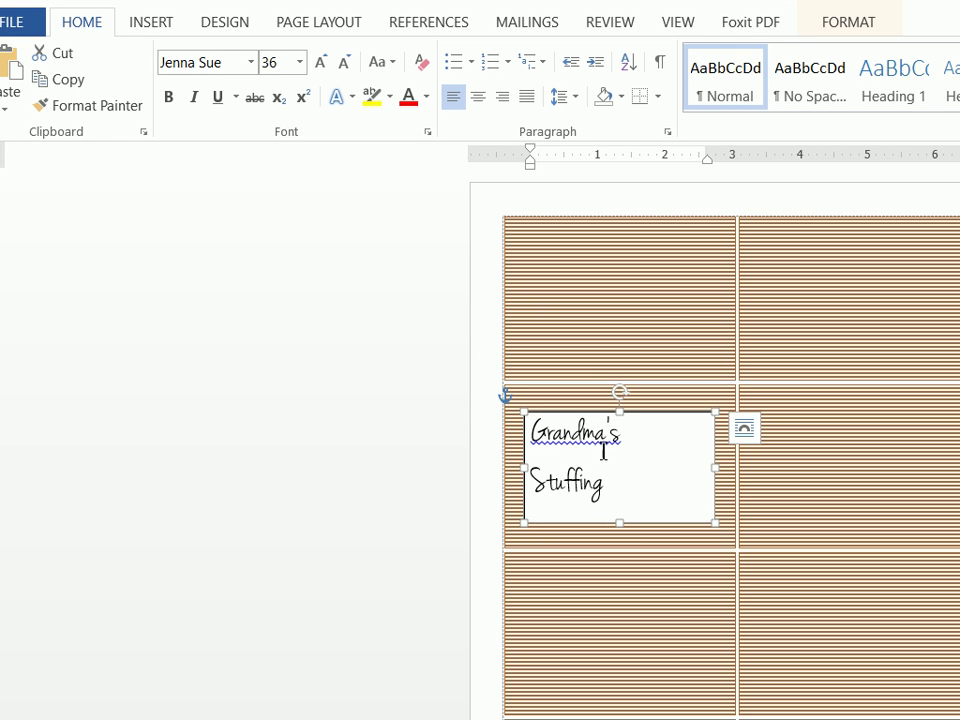
Step: Set both label lines to 0 pt spacing after and single line spacing, and center them in the text box
{"action": "left_click_drag", "start_coordinate": [604, 492], "coordinate": [530, 428]}
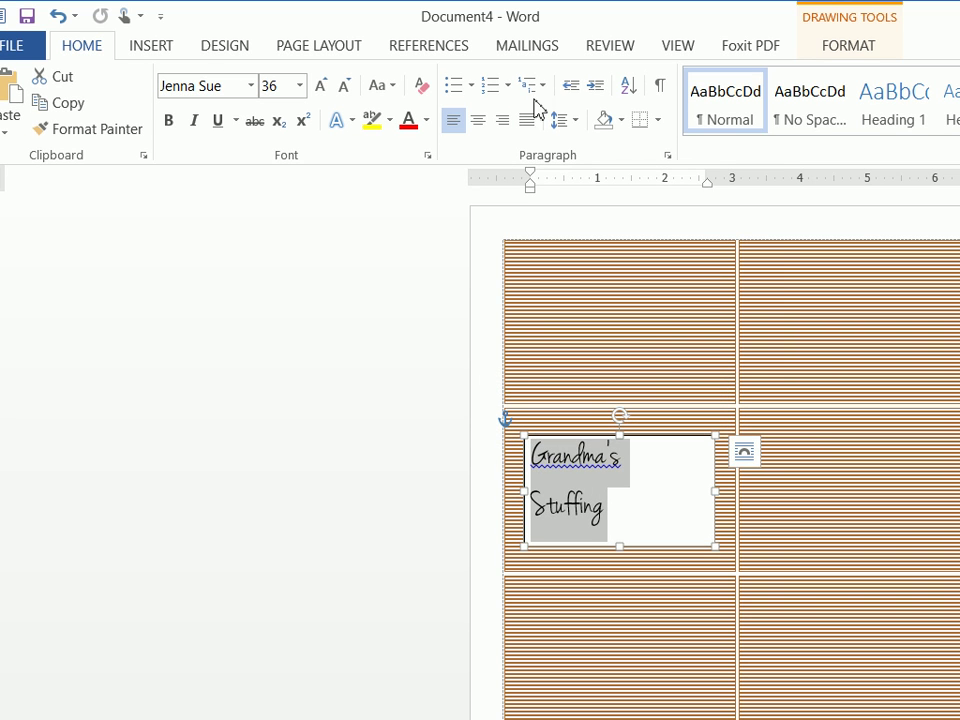
{"action": "left_click", "coordinate": [563, 124]}
{"action": "left_click", "coordinate": [609, 315]}
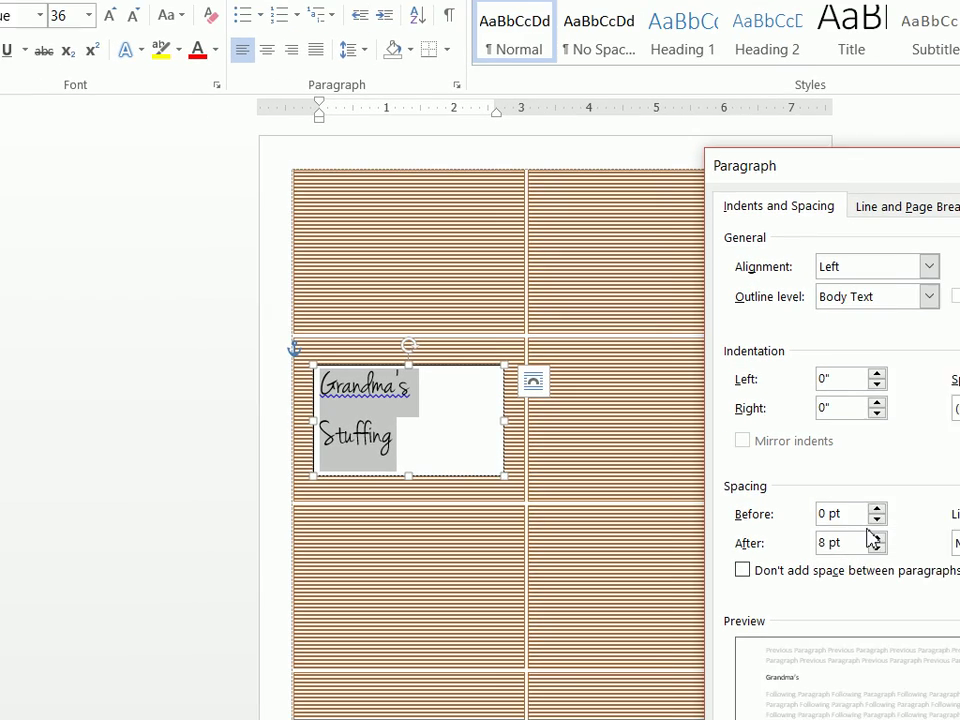
{"action": "left_click", "coordinate": [874, 536]}
{"action": "left_click", "coordinate": [763, 549]}
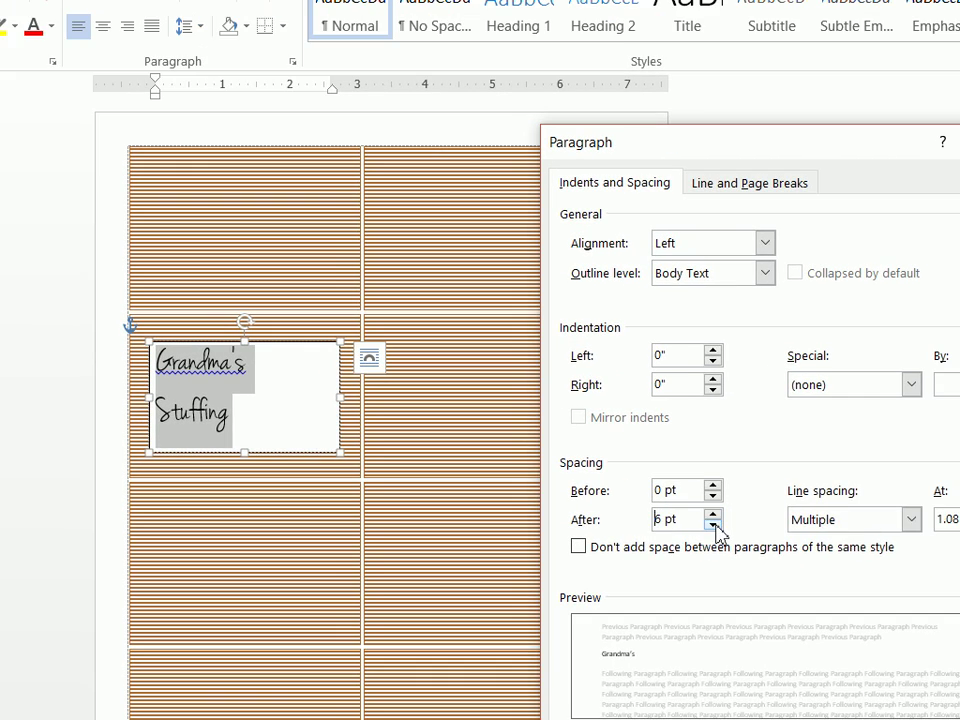
{"action": "left_click", "coordinate": [713, 527]}
{"action": "left_click", "coordinate": [740, 522]}
{"action": "left_click", "coordinate": [716, 540]}
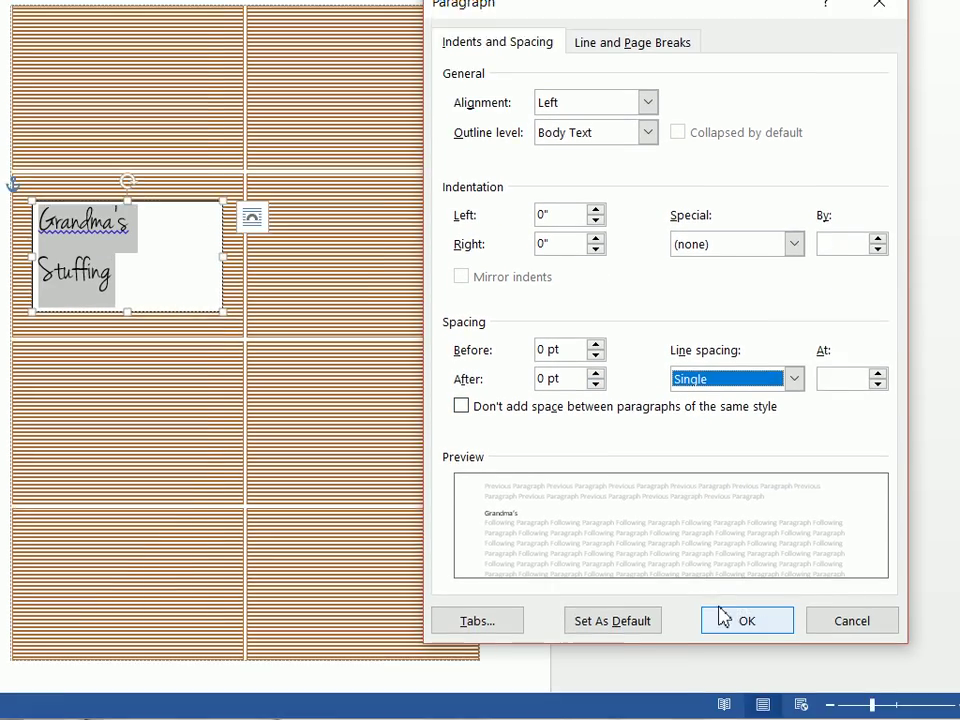
{"action": "left_click", "coordinate": [726, 617]}
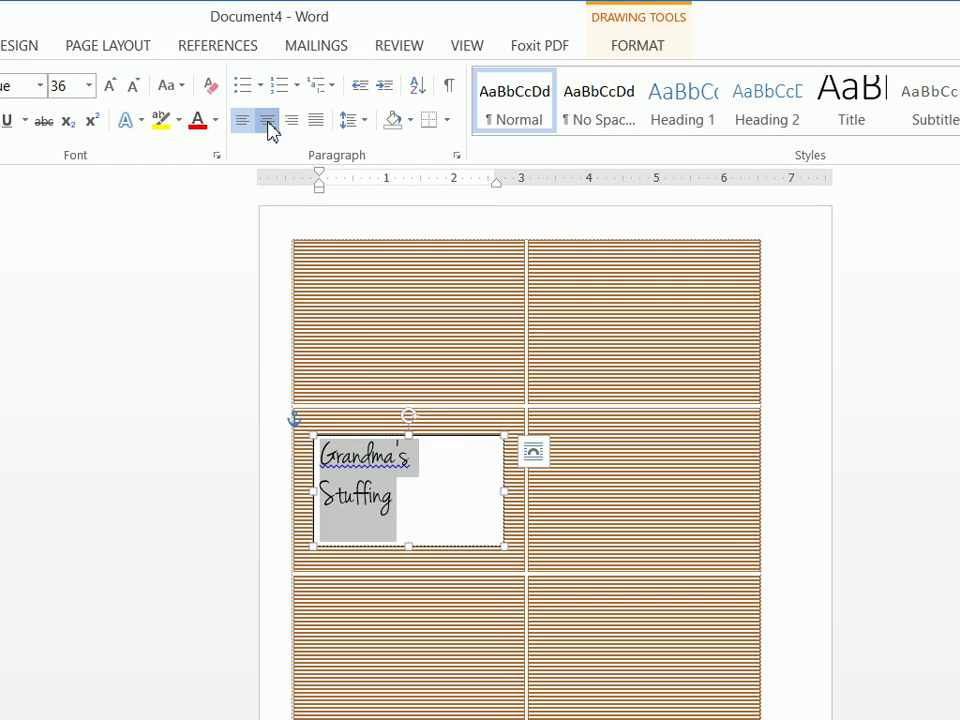
{"action": "left_click", "coordinate": [267, 63]}
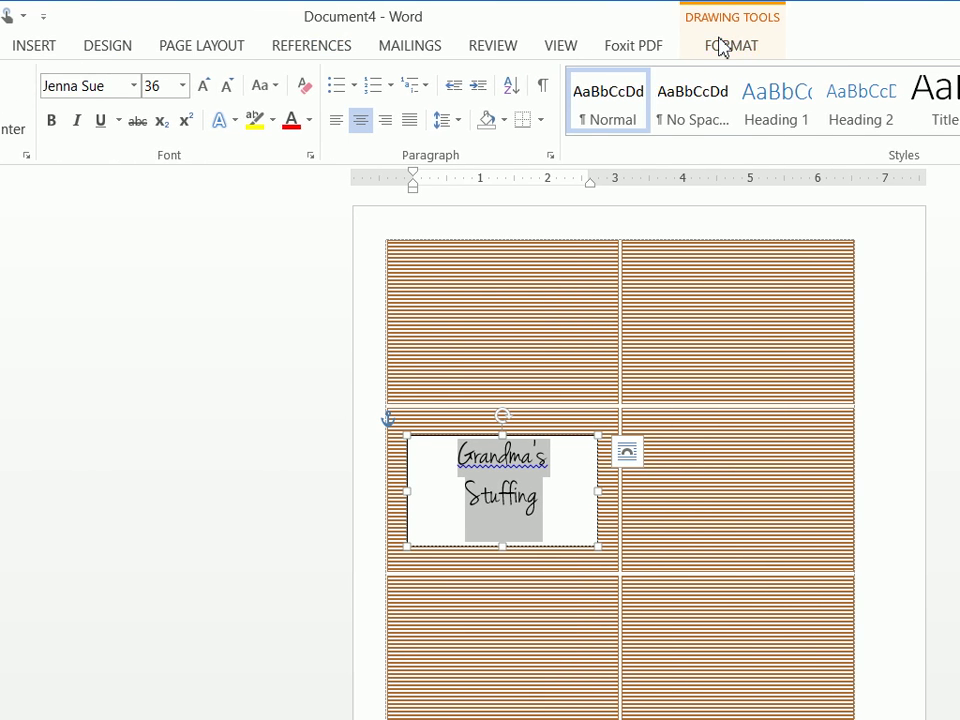
Step: Change the shape of the "Grandma's Stuffing" text box to the basic plaque with concave corners
{"action": "left_click", "coordinate": [770, 45]}
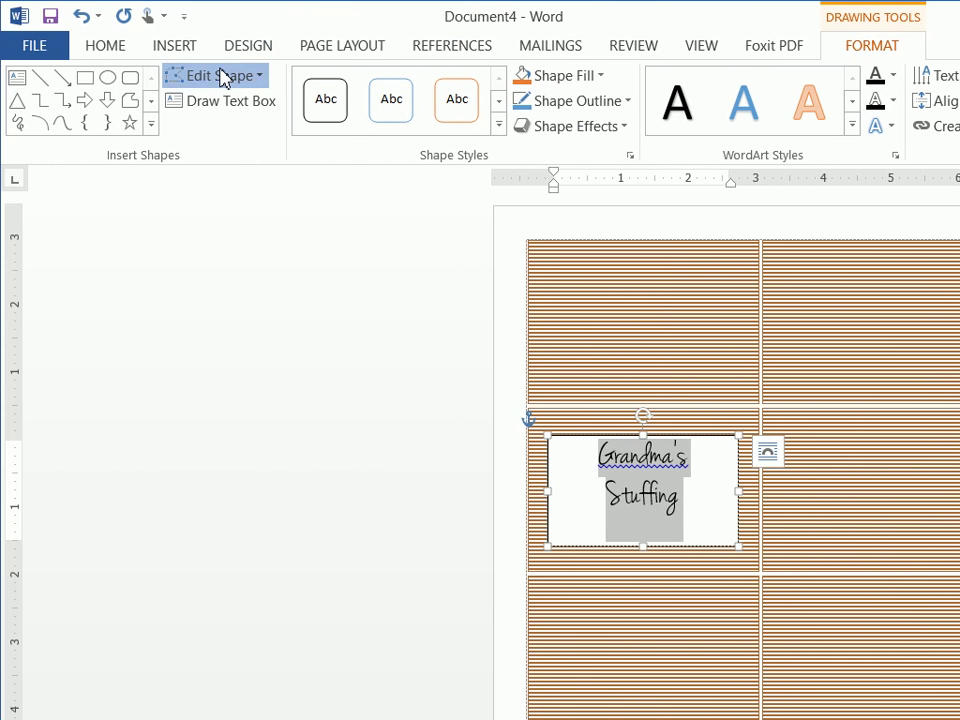
{"action": "left_click", "coordinate": [200, 76]}
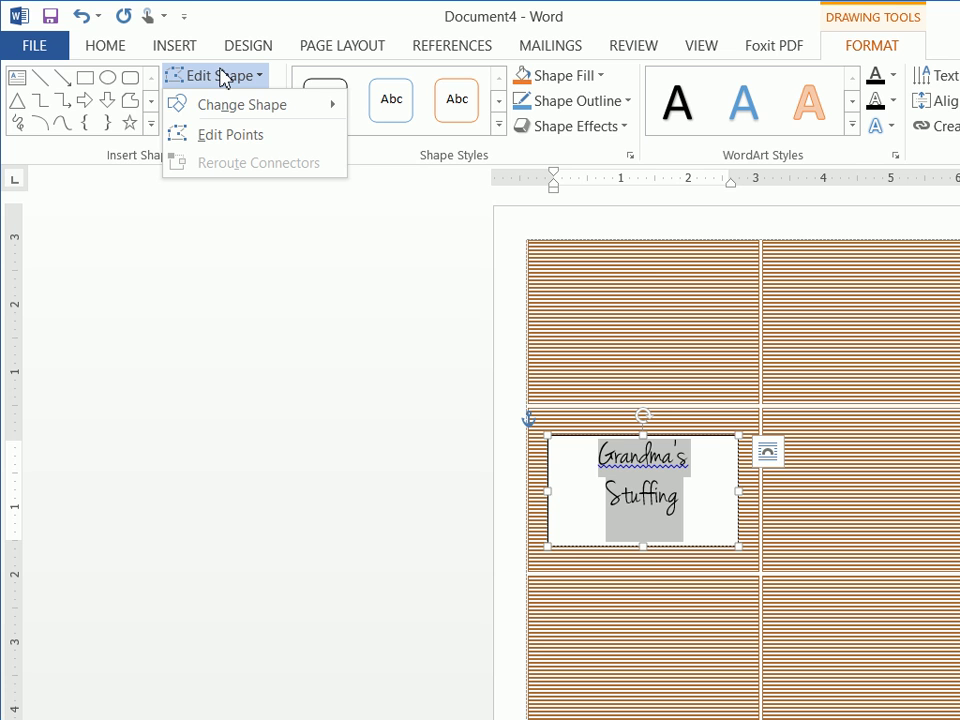
{"action": "mouse_move", "coordinate": [216, 108]}
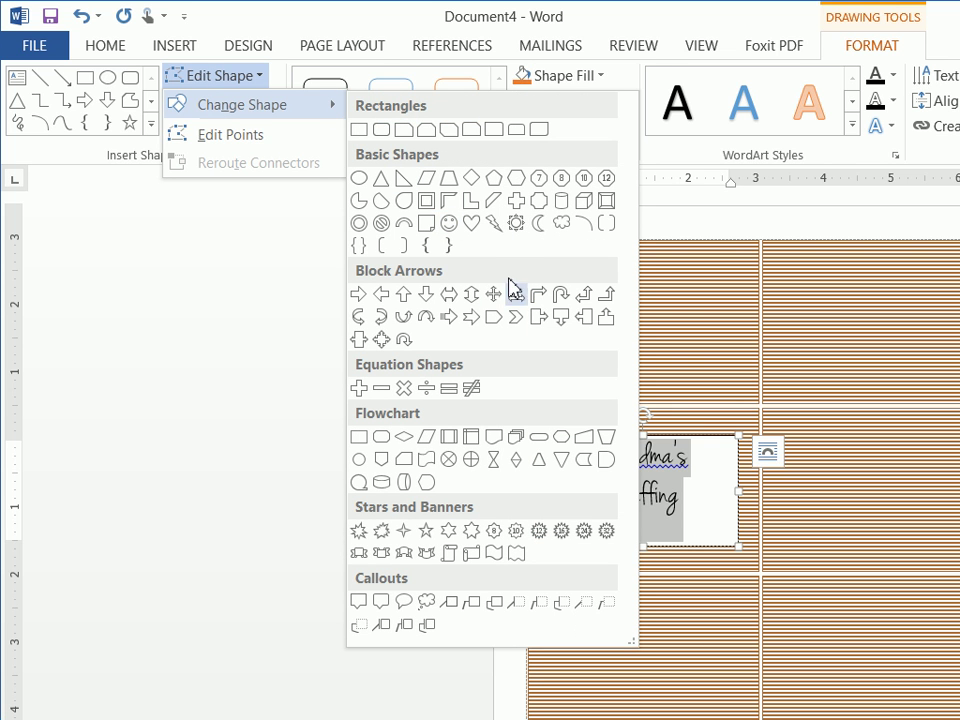
{"action": "left_click", "coordinate": [538, 202]}
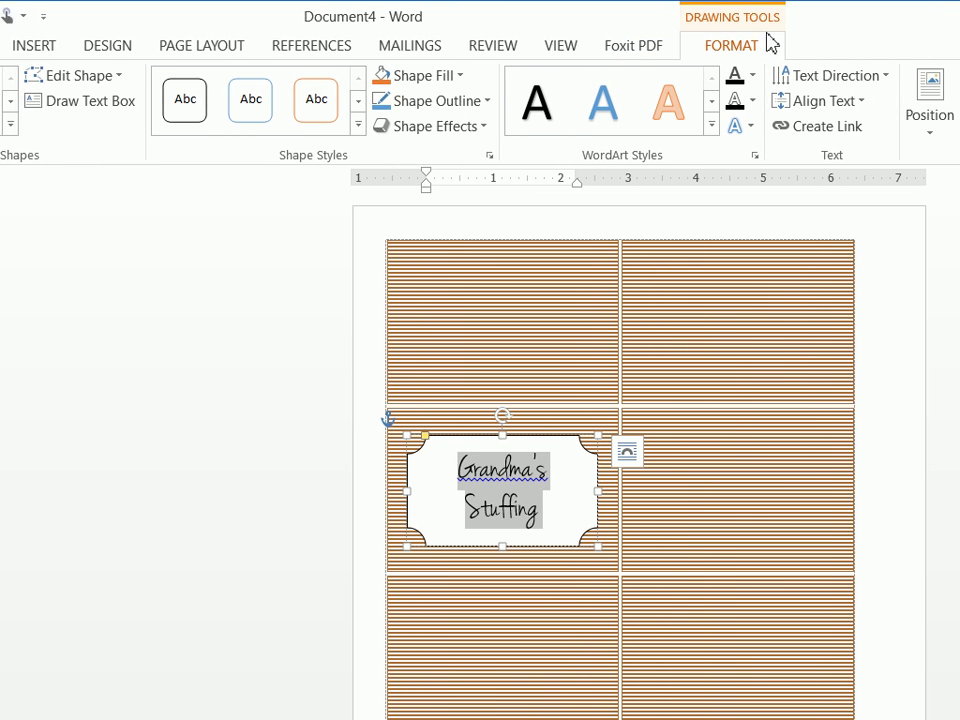
Step: Fill the "Grandma's Stuffing" label with a custom gold, RGB 241, 185, 48
{"action": "left_click", "coordinate": [395, 76]}
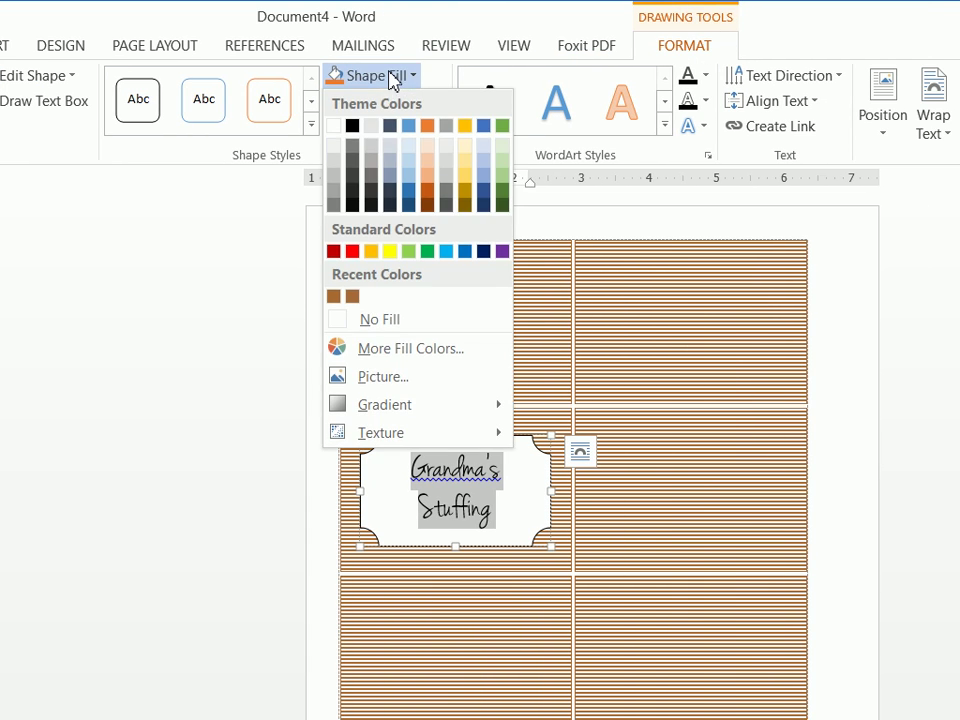
{"action": "left_click", "coordinate": [380, 349]}
{"action": "left_click", "coordinate": [955, 416]}
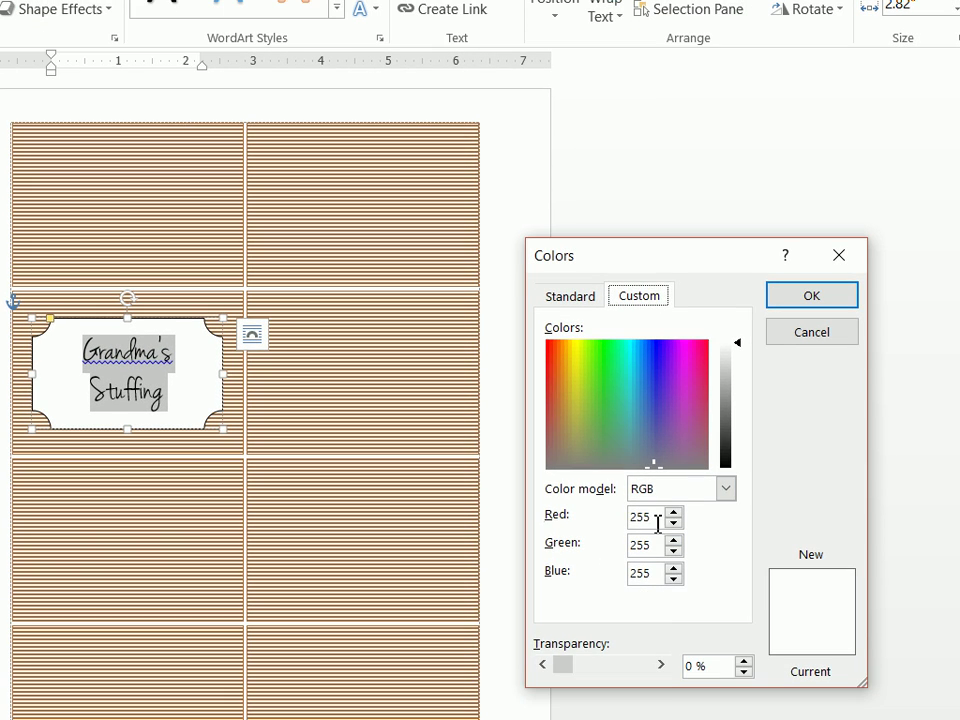
{"action": "double_click", "coordinate": [645, 540]}
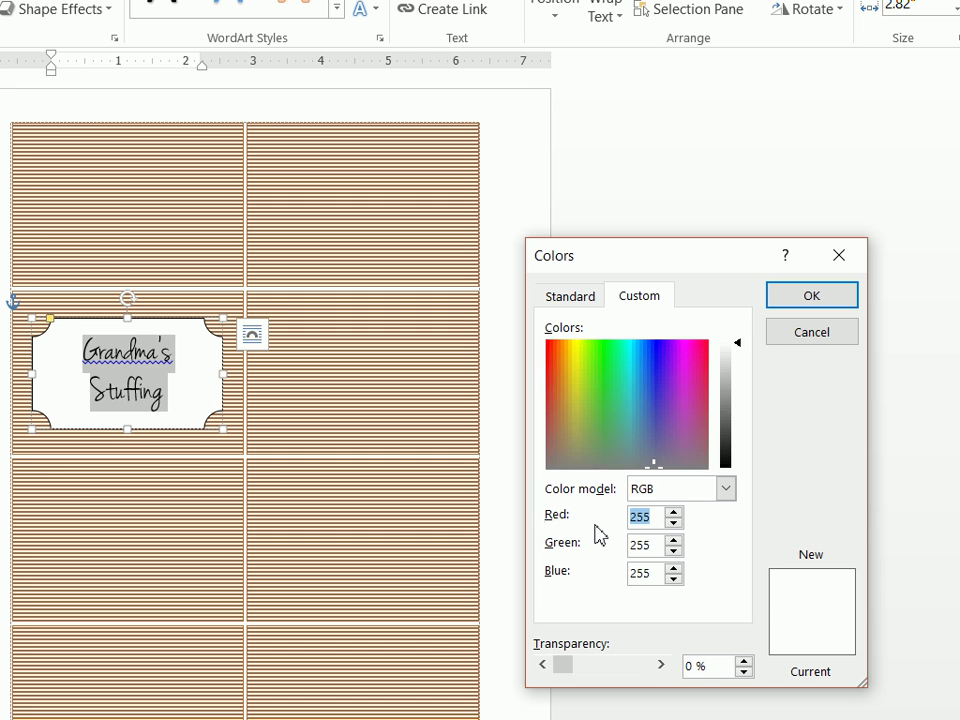
{"action": "type", "text": "41"}
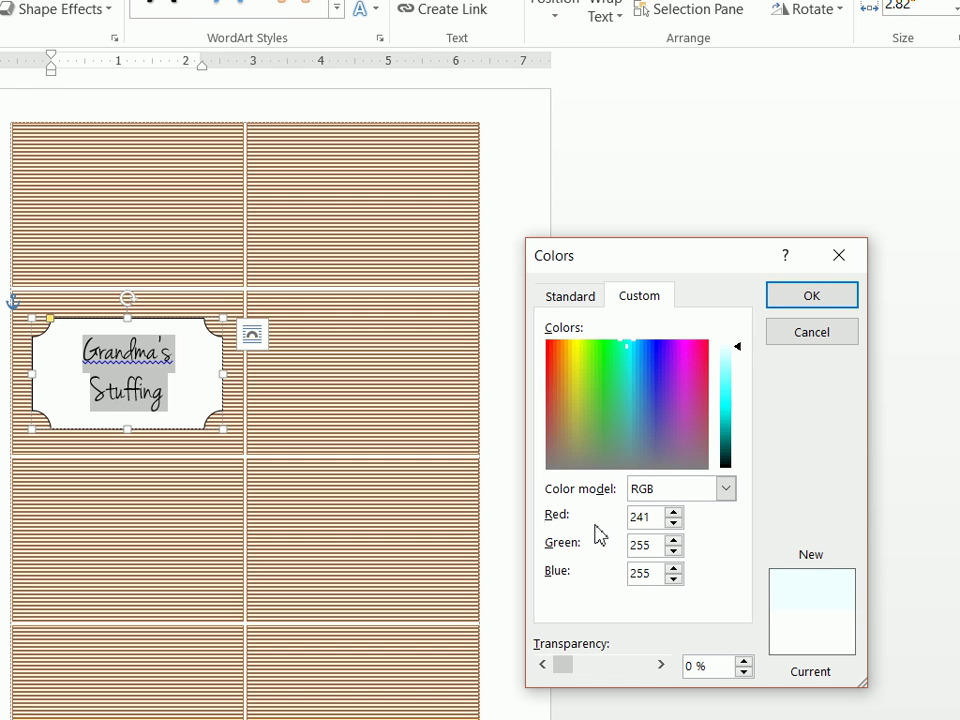
{"action": "type", "text": "185"}
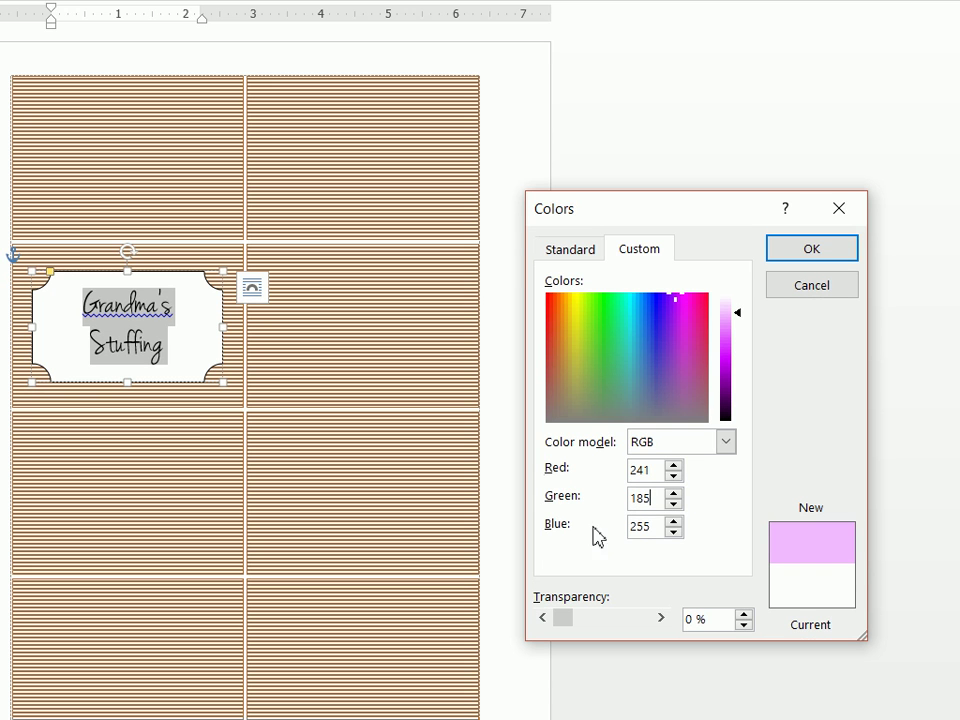
{"action": "type", "text": "48"}
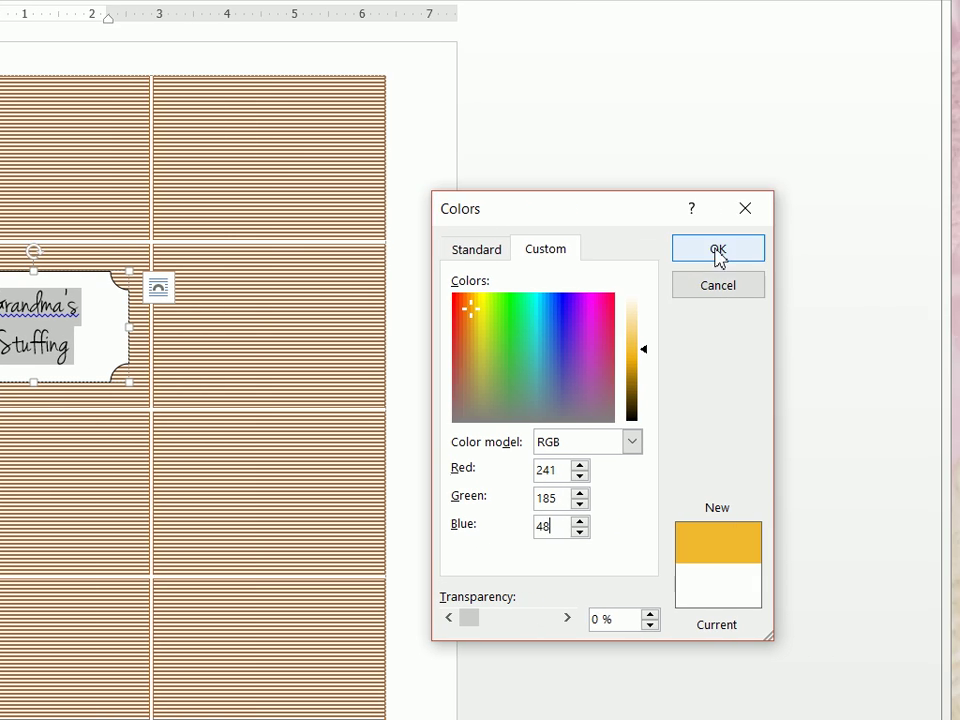
{"action": "left_click", "coordinate": [811, 248]}
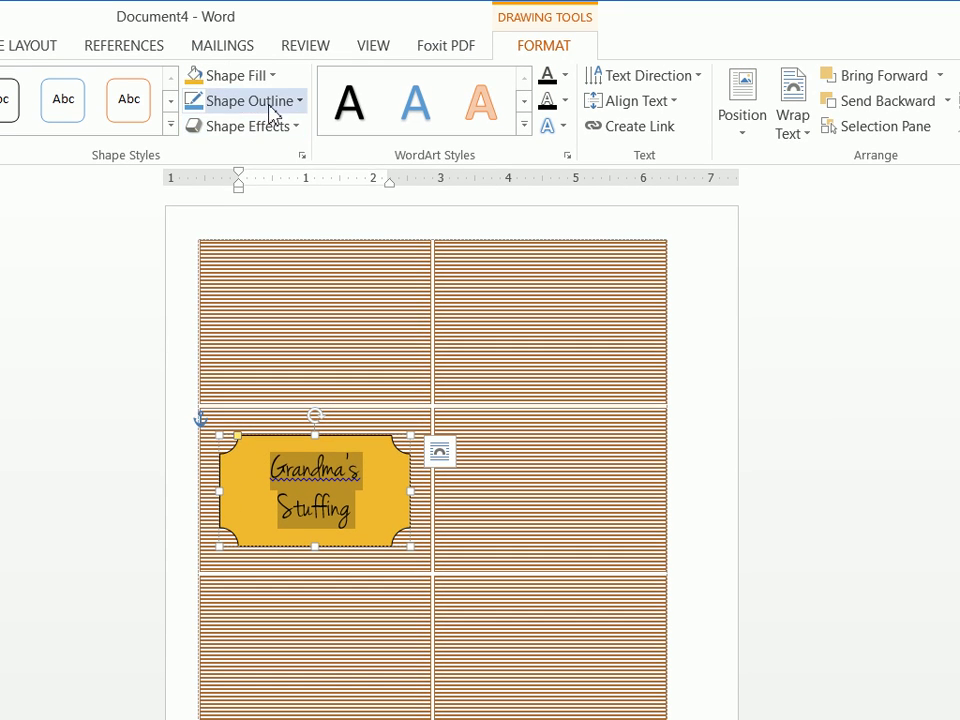
Step: Outline the label in the recently used gold and give it a Relaxed Inset bevel
{"action": "left_click", "coordinate": [269, 104]}
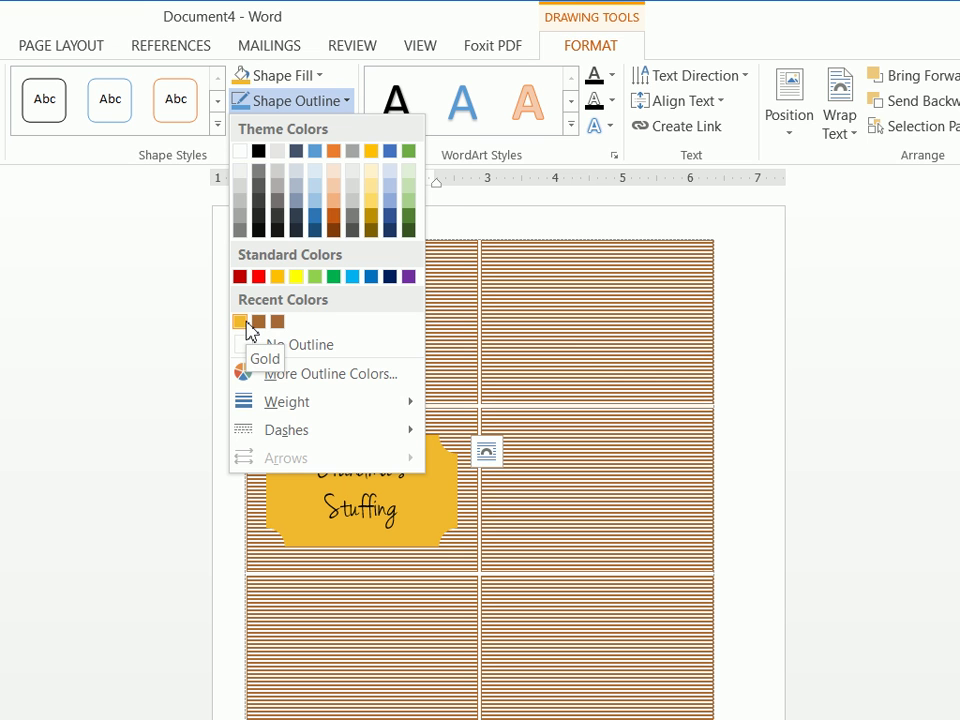
{"action": "left_click", "coordinate": [247, 327]}
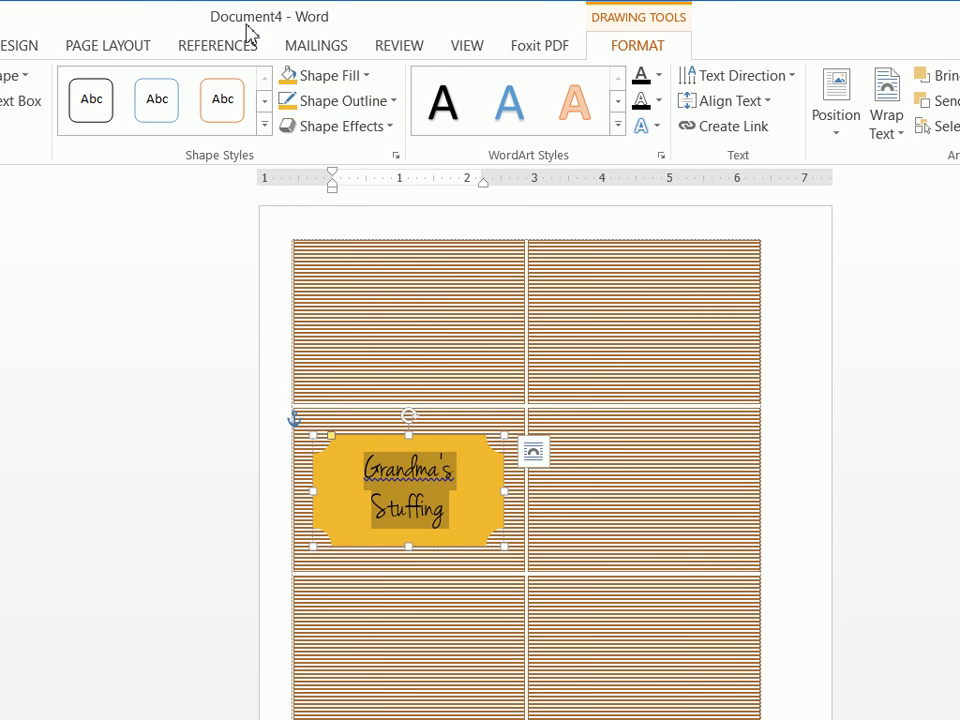
{"action": "left_click", "coordinate": [376, 127]}
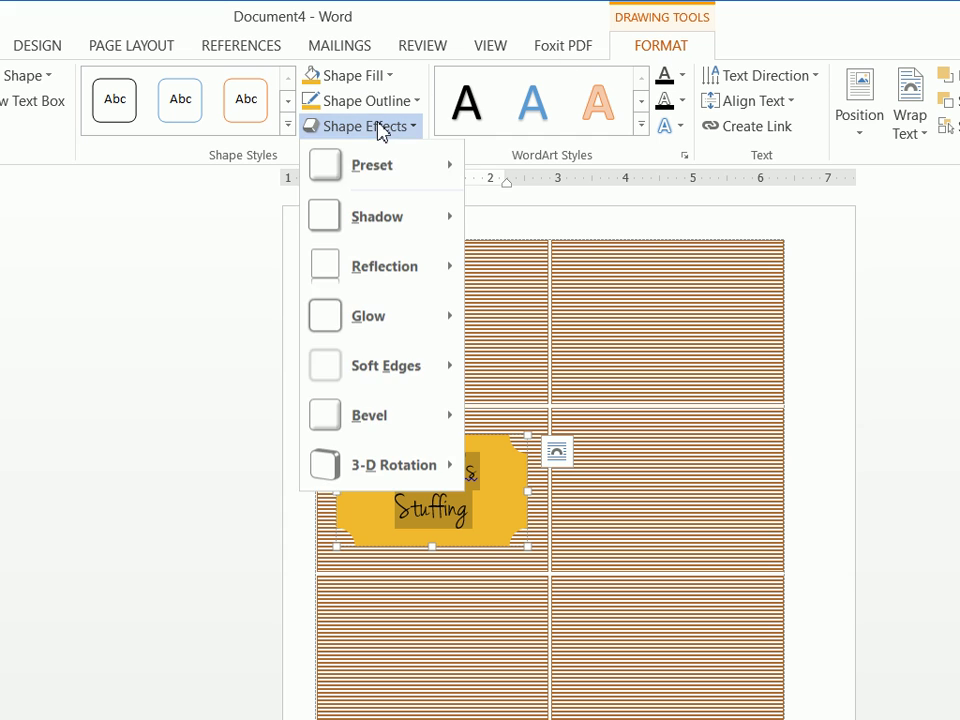
{"action": "mouse_move", "coordinate": [388, 418]}
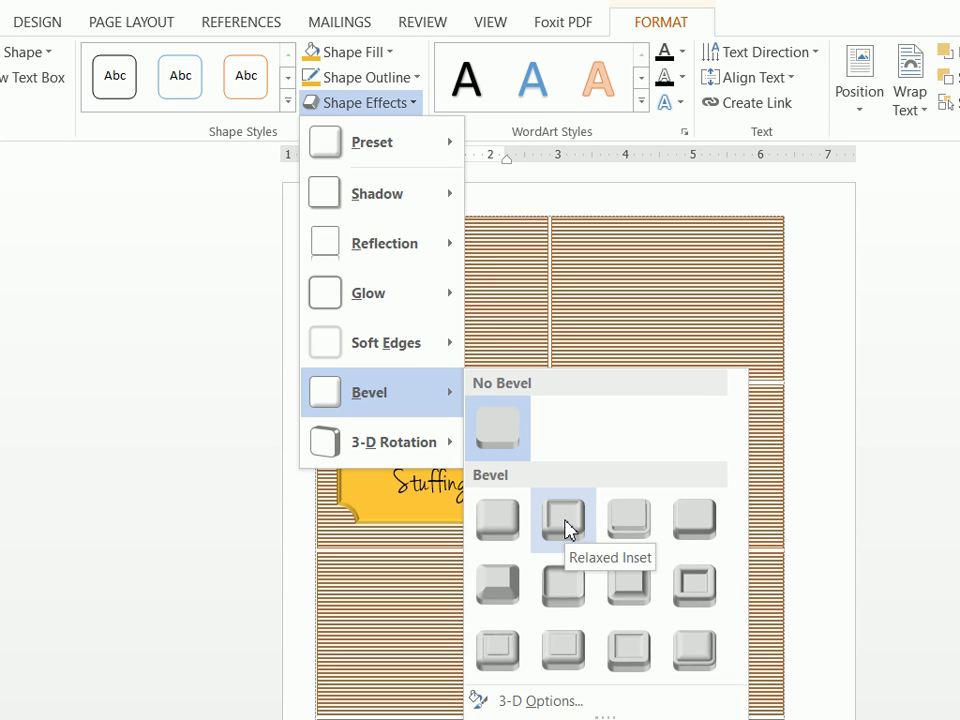
{"action": "left_click", "coordinate": [564, 519]}
{"action": "left_click", "coordinate": [582, 488]}
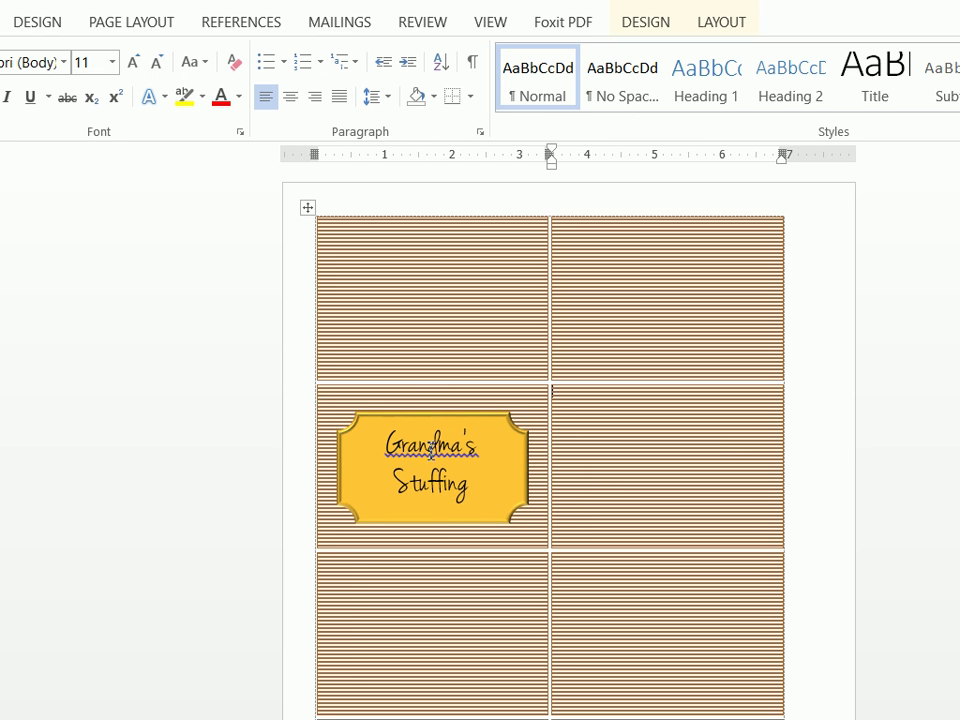
Step: Make both lines of the "Grandma's Stuffing" label text bold
{"action": "left_click_drag", "start_coordinate": [491, 492], "coordinate": [375, 390]}
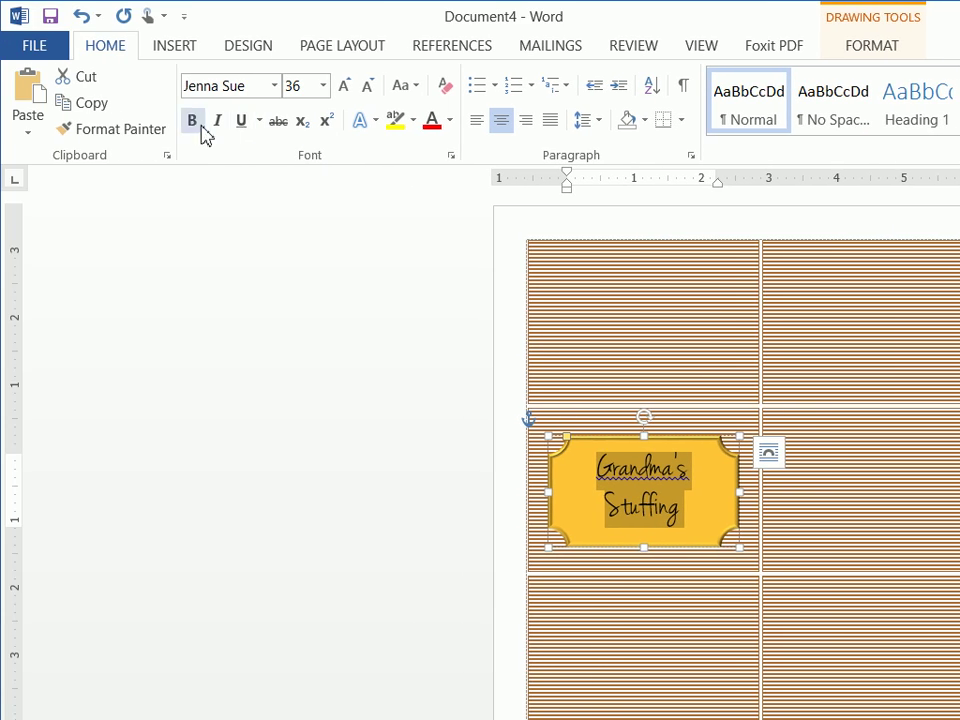
{"action": "left_click", "coordinate": [195, 121]}
{"action": "left_click", "coordinate": [714, 354]}
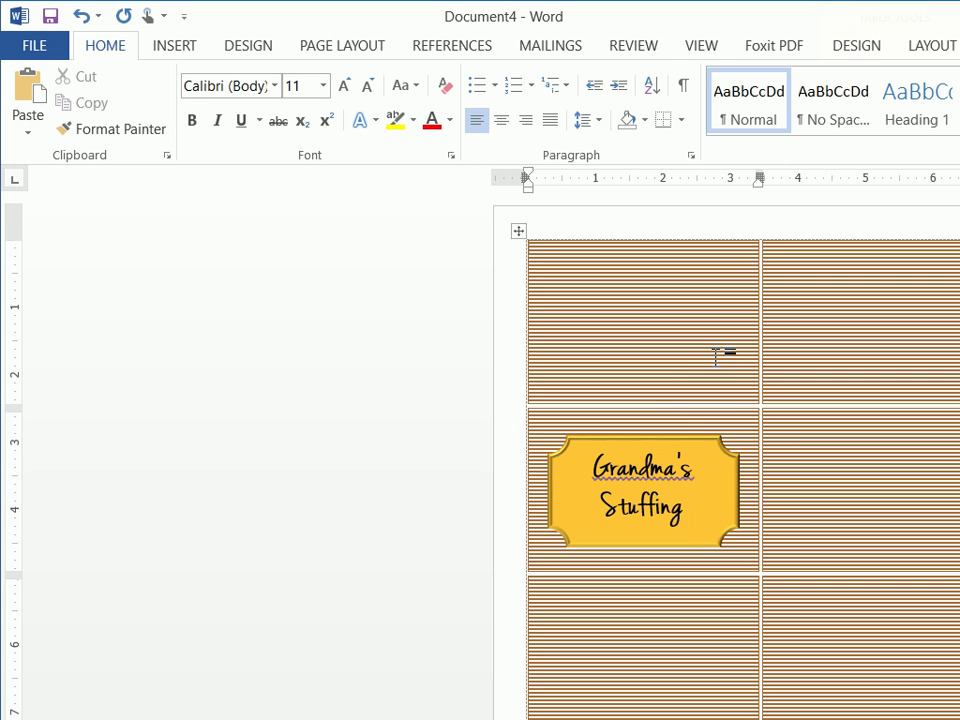
Step: Copy the gold label, paste it into the second cell of the second row, and place it centrally in that cell
{"action": "left_click", "coordinate": [705, 447]}
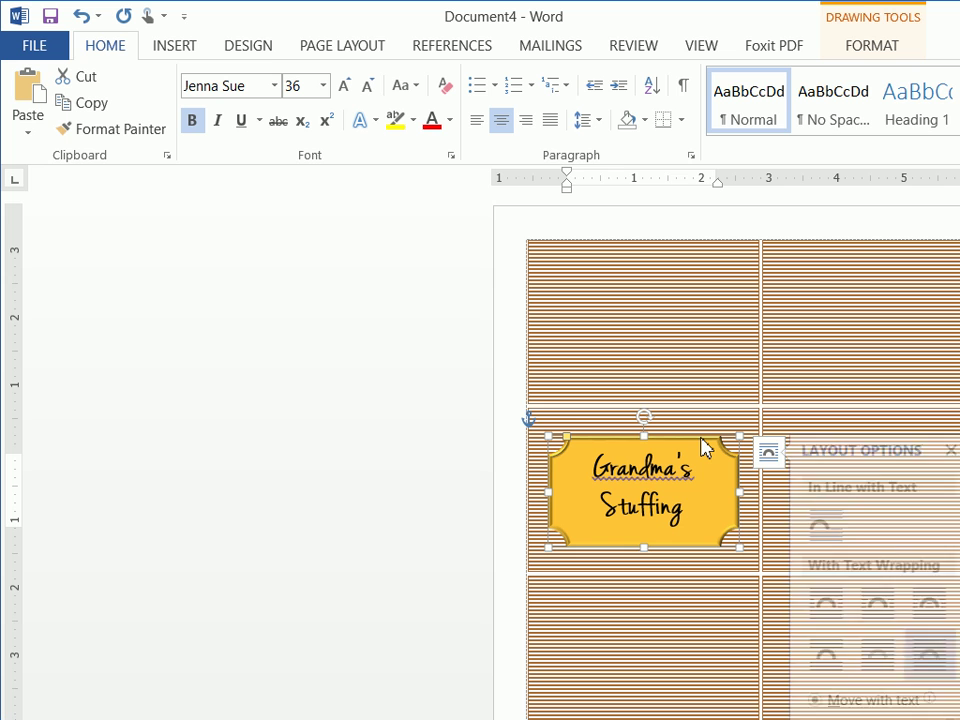
{"action": "right_click", "coordinate": [705, 447]}
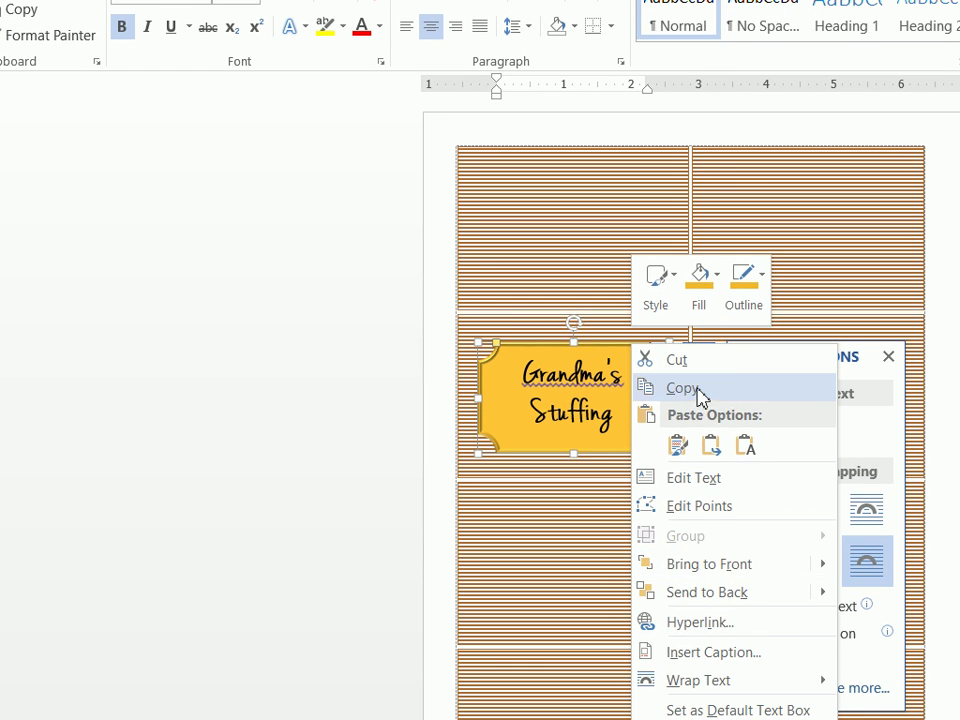
{"action": "left_click", "coordinate": [700, 390]}
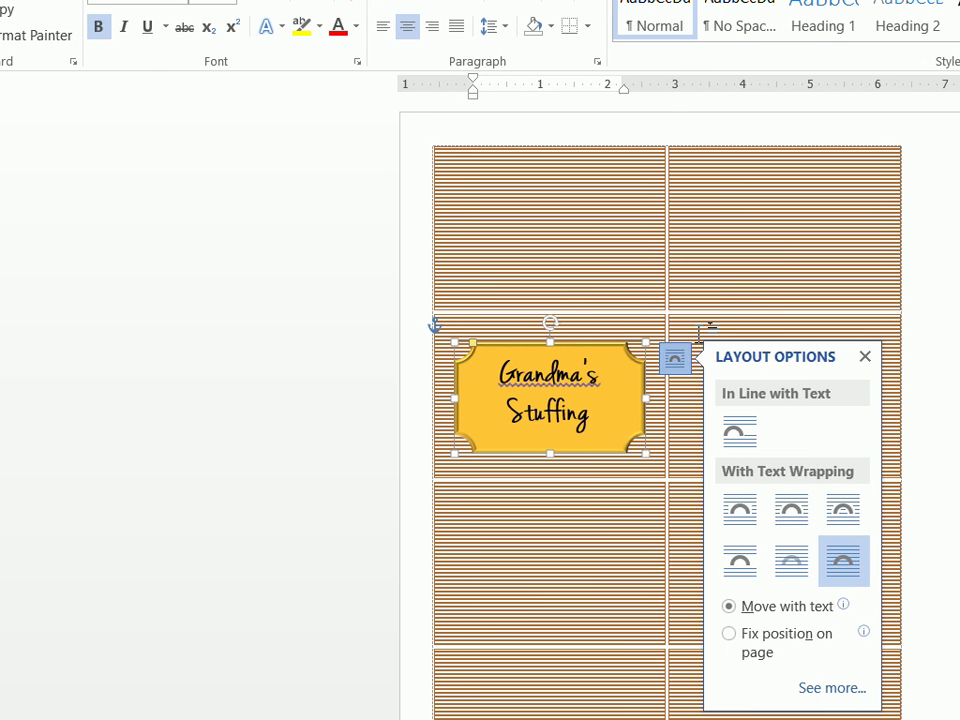
{"action": "left_click", "coordinate": [748, 344]}
{"action": "right_click", "coordinate": [700, 347]}
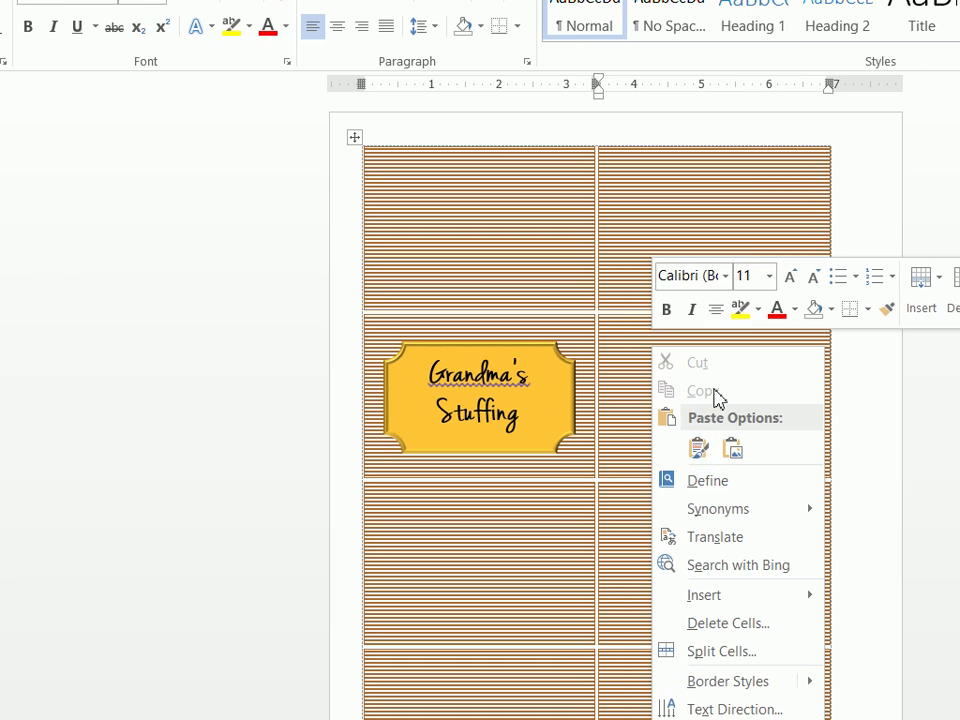
{"action": "left_click", "coordinate": [744, 446]}
{"action": "mouse_move", "coordinate": [676, 328]}
{"action": "left_mouse_down"}
{"action": "mouse_move", "coordinate": [684, 343]}
{"action": "mouse_move", "coordinate": [696, 341]}
{"action": "mouse_move", "coordinate": [675, 343]}
{"action": "left_mouse_up"}
Step: Replace the text of the label in the second row's second cell with "Greenbean Casserole"
{"action": "left_click_drag", "start_coordinate": [748, 420], "coordinate": [611, 352]}
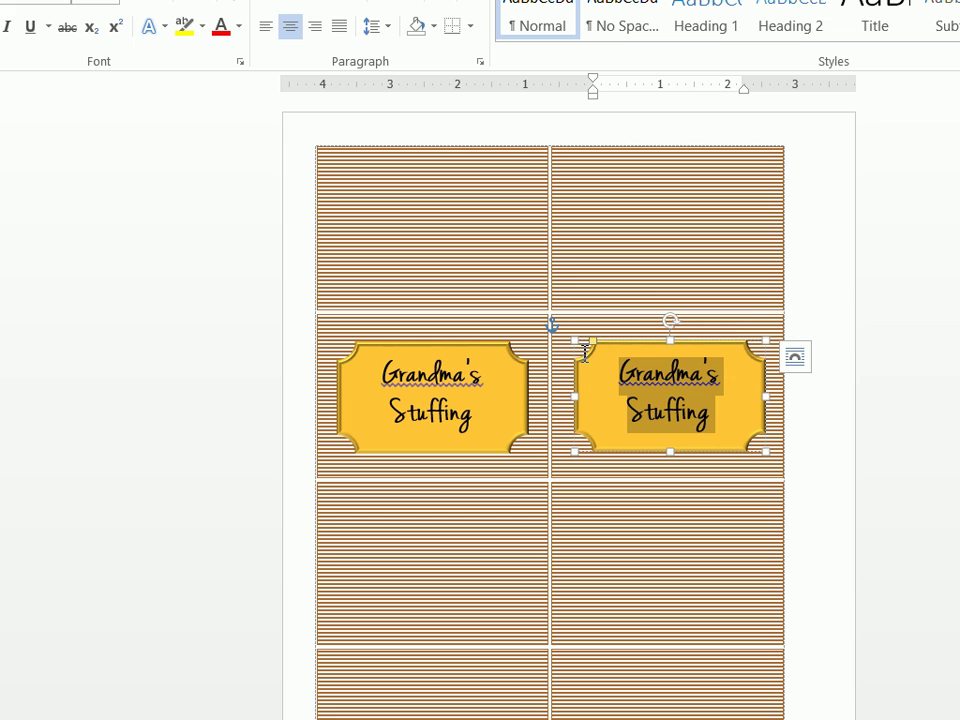
{"action": "type", "text": "Green"}
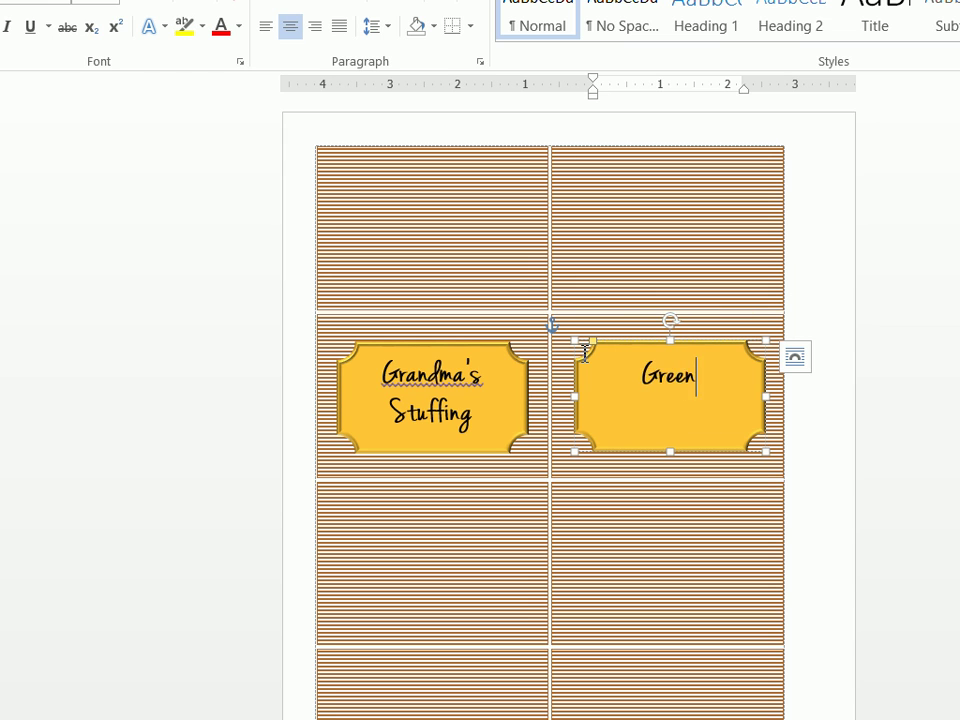
{"action": "type", "text": "bean Cass"}
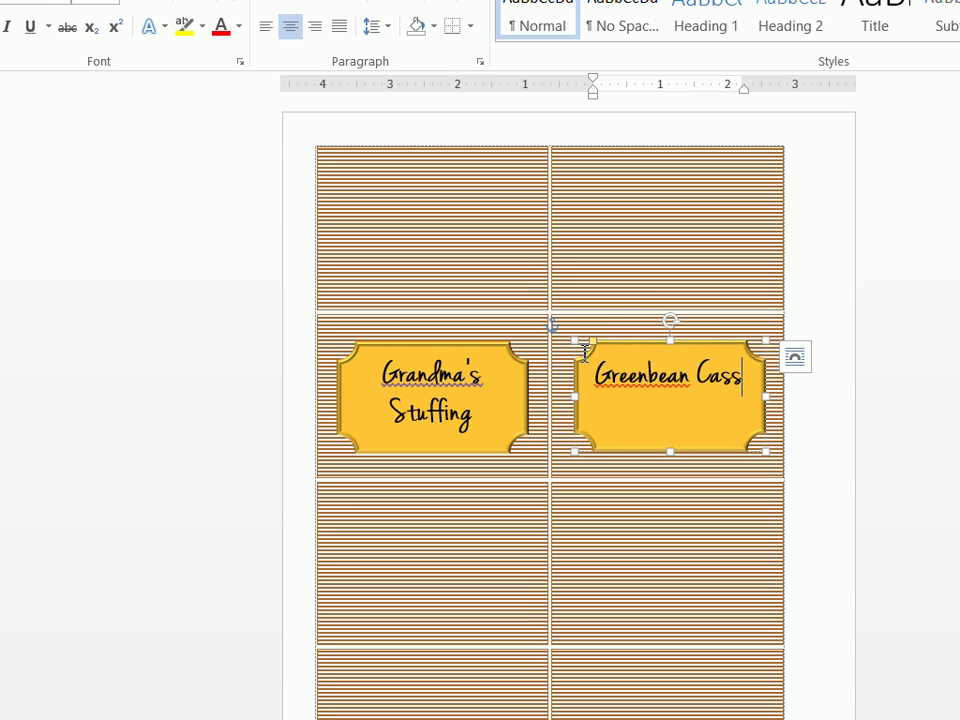
{"action": "type", "text": "erole"}
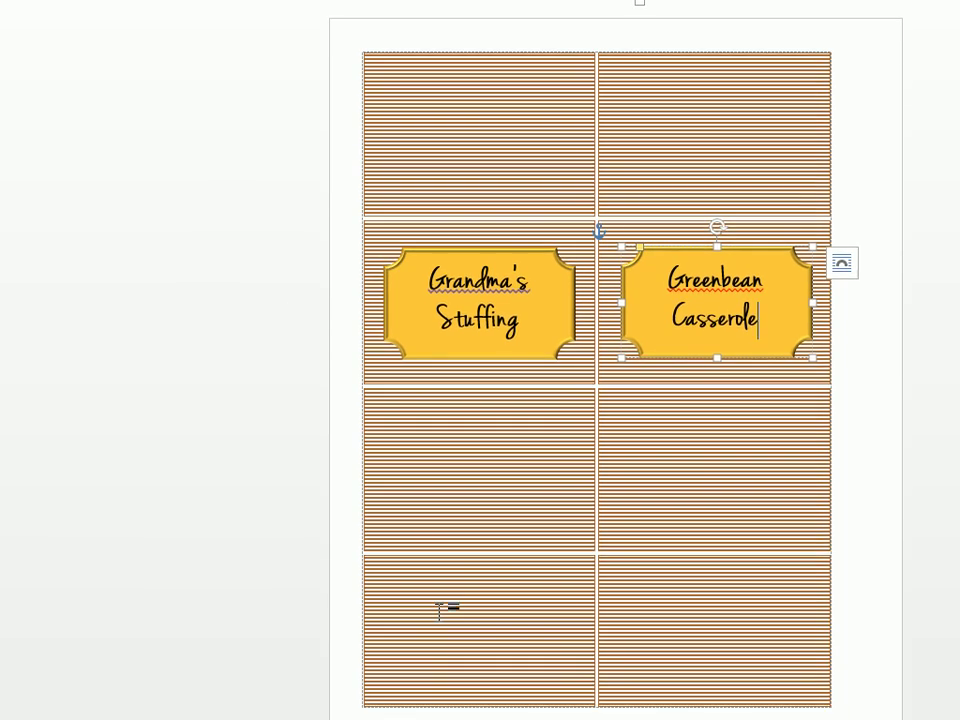
Step: Paste another copy of the gold label into the first cell of the fourth row and position it within the cell
{"action": "left_click", "coordinate": [568, 609]}
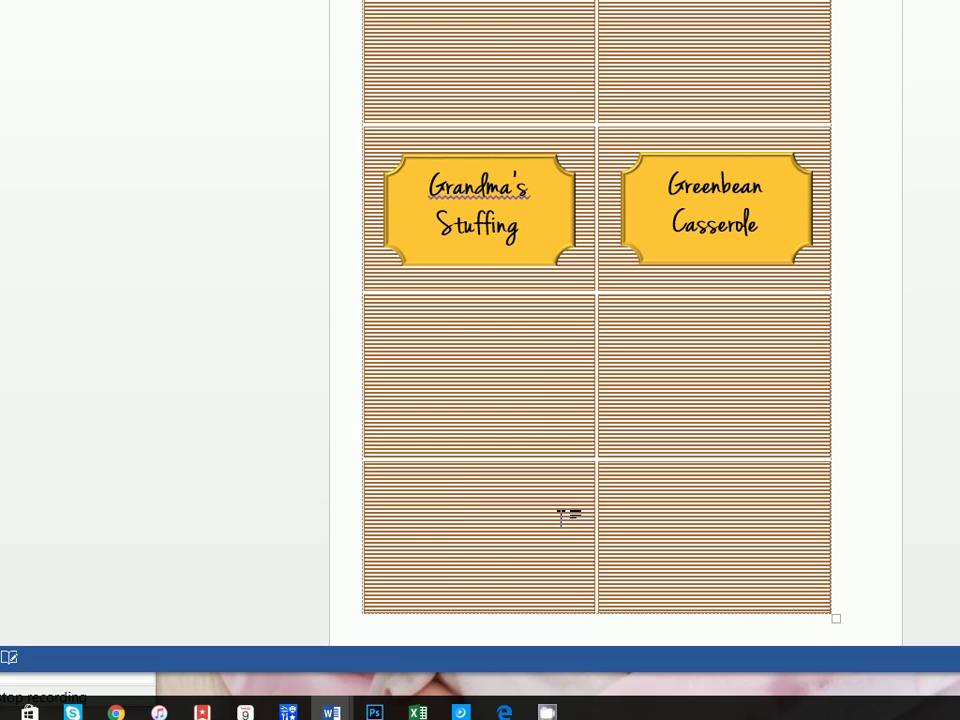
{"action": "right_click", "coordinate": [463, 505]}
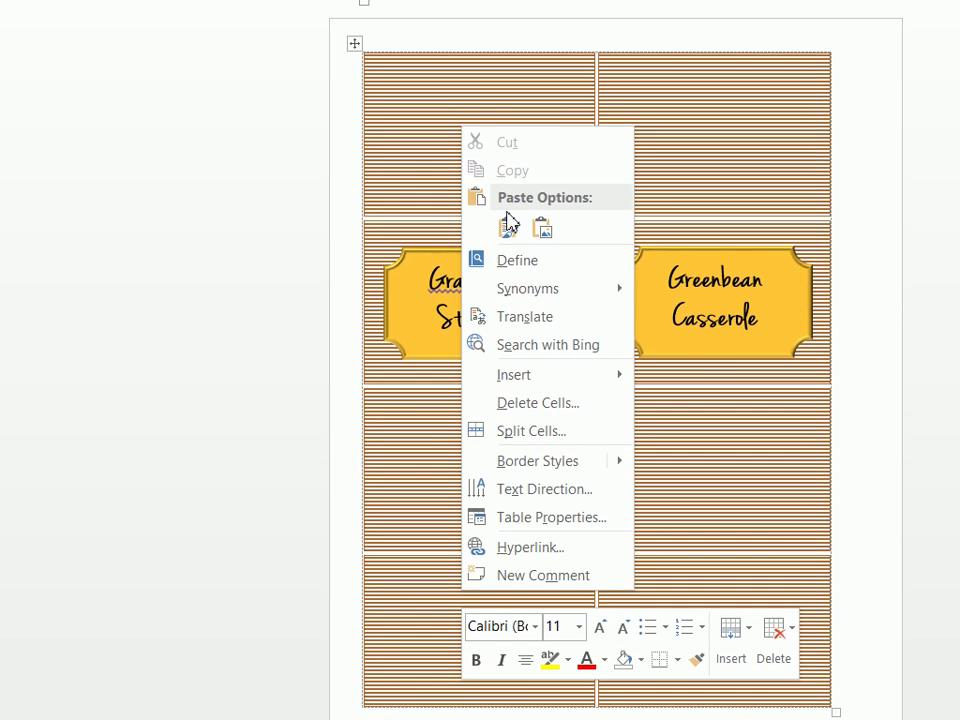
{"action": "left_click", "coordinate": [508, 133]}
{"action": "left_click_drag", "start_coordinate": [497, 522], "coordinate": [518, 525]}
Step: Replace the text of the label in the fourth row with "Cranberry Sauce (with nus)"
{"action": "left_click_drag", "start_coordinate": [538, 574], "coordinate": [456, 529]}
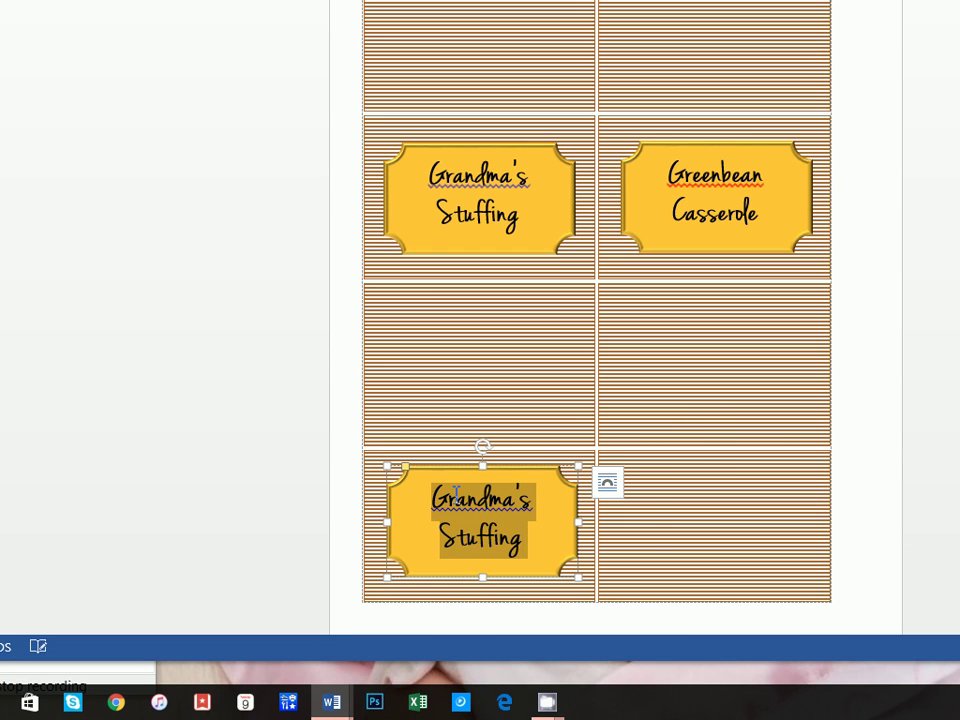
{"action": "type", "text": "Cranbe"}
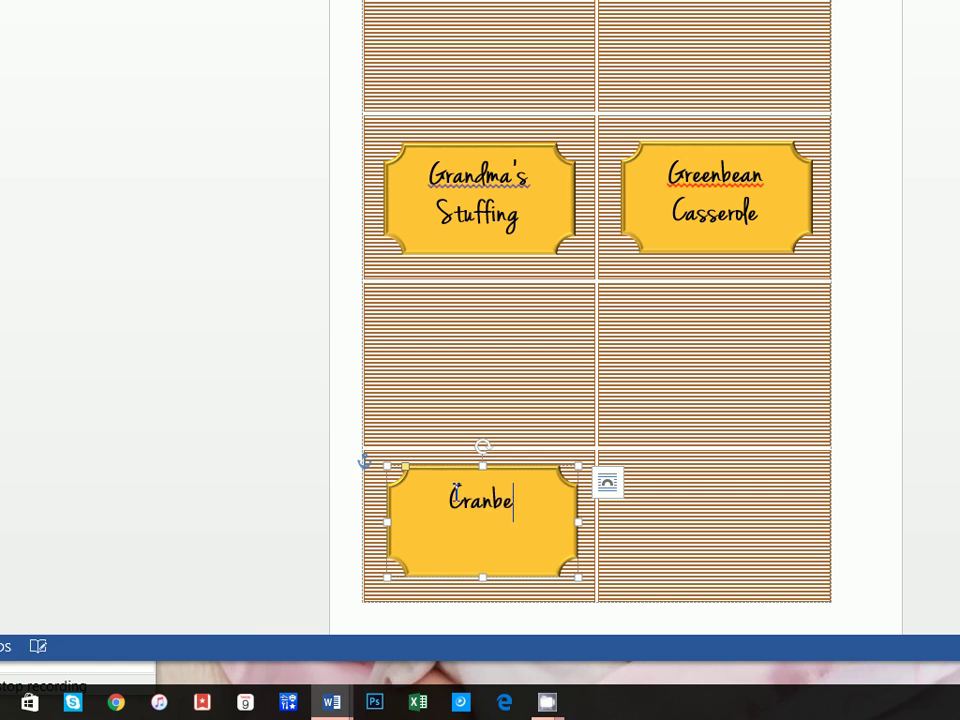
{"action": "type", "text": "rry Sauce "}
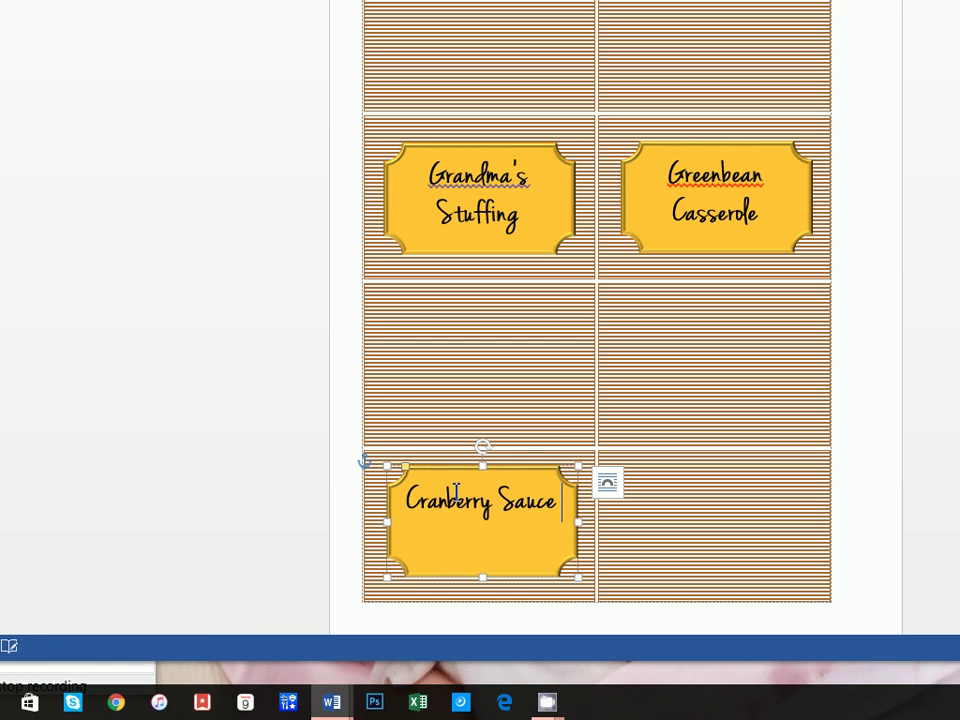
{"action": "type", "text": "(with"}
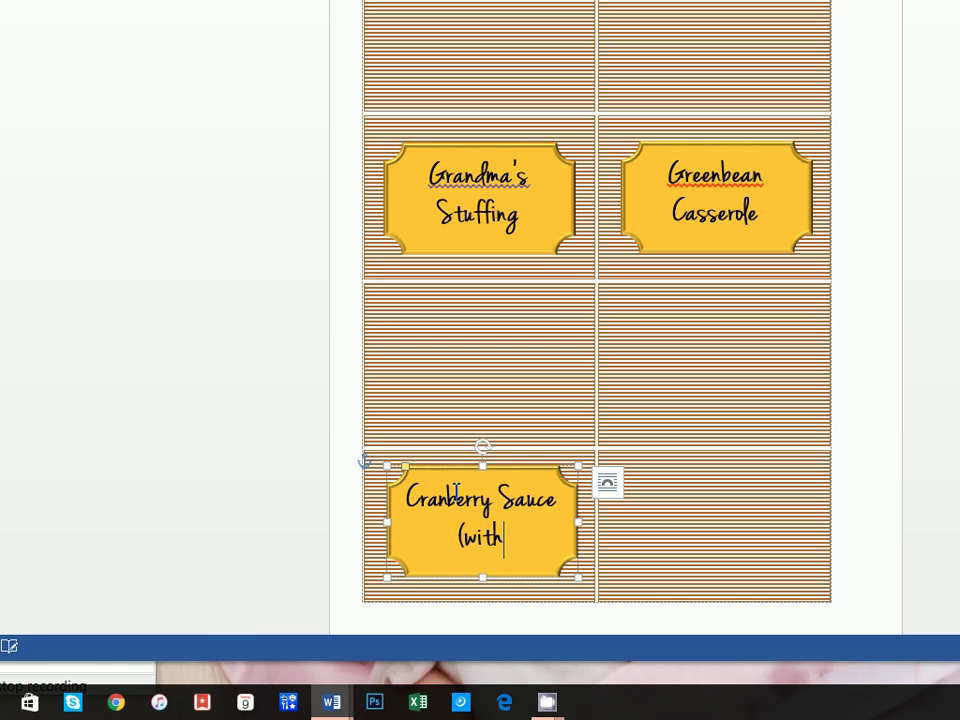
{"action": "type", "text": " nus)"}
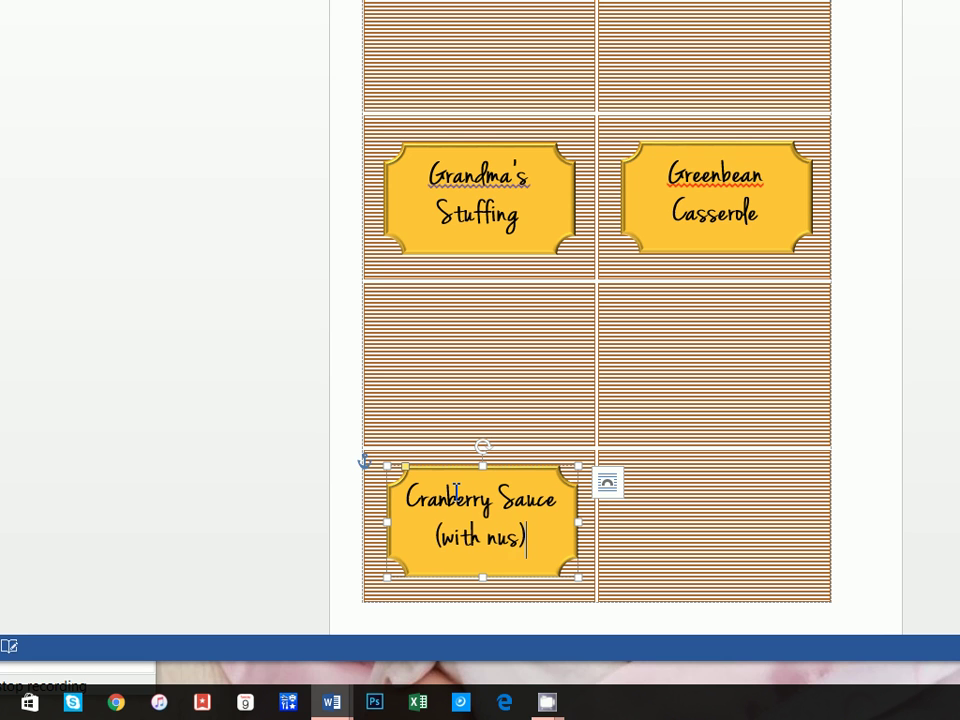
{"action": "left_click", "coordinate": [765, 354]}
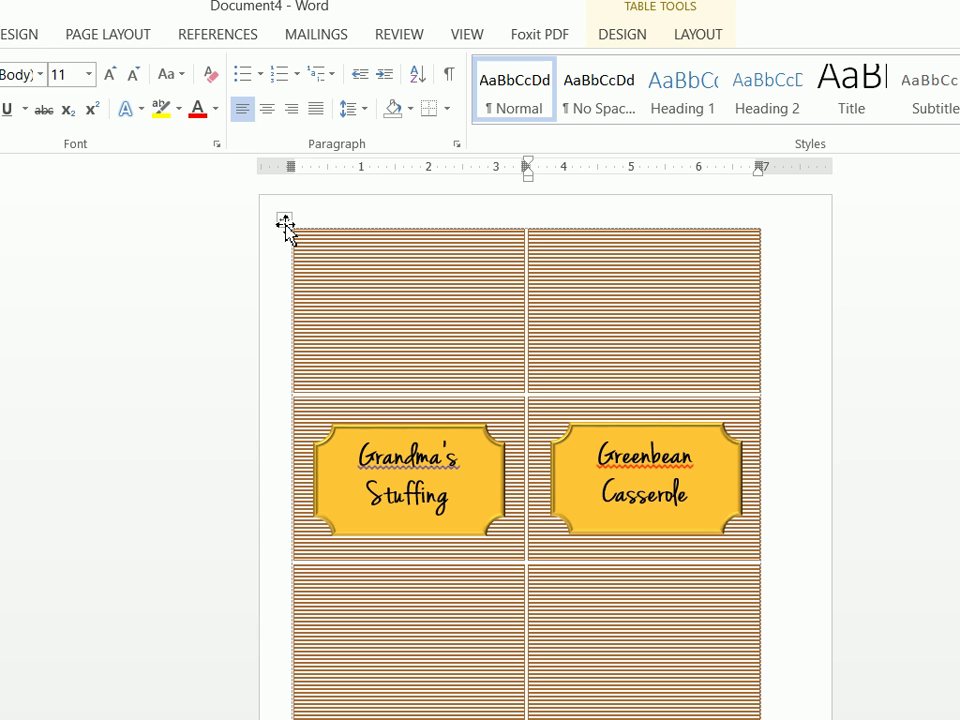
{"action": "left_click", "coordinate": [284, 221]}
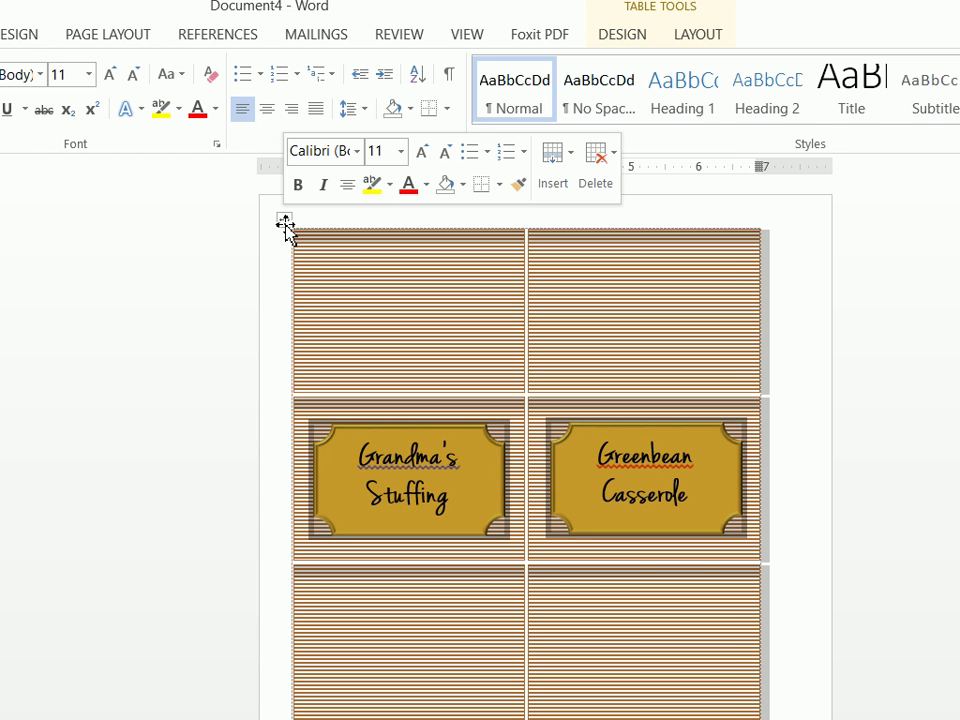
{"action": "left_click", "coordinate": [264, 321]}
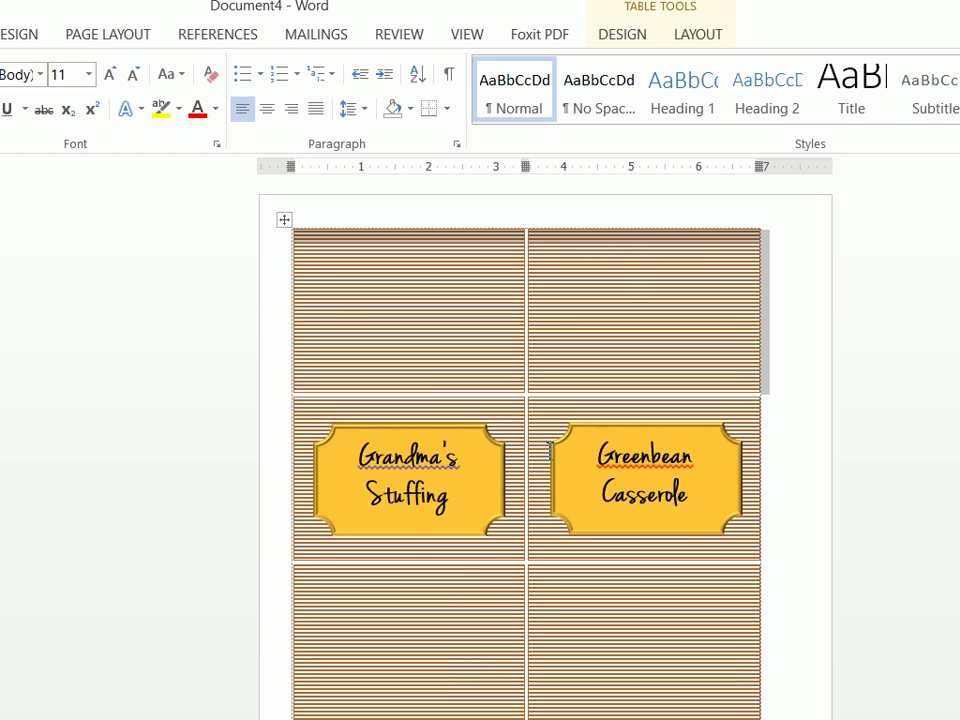
{"action": "scroll", "coordinate": [535, 517], "scroll_direction": "down", "scroll_amount": 1}
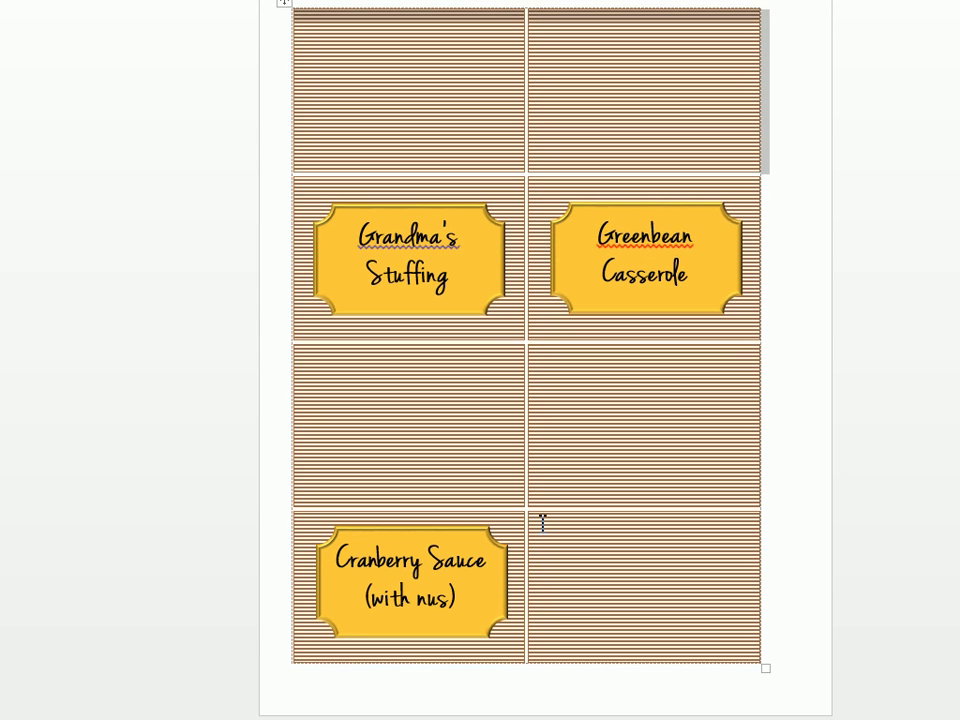
{"action": "scroll", "coordinate": [543, 520], "scroll_direction": "up", "scroll_amount": 1}
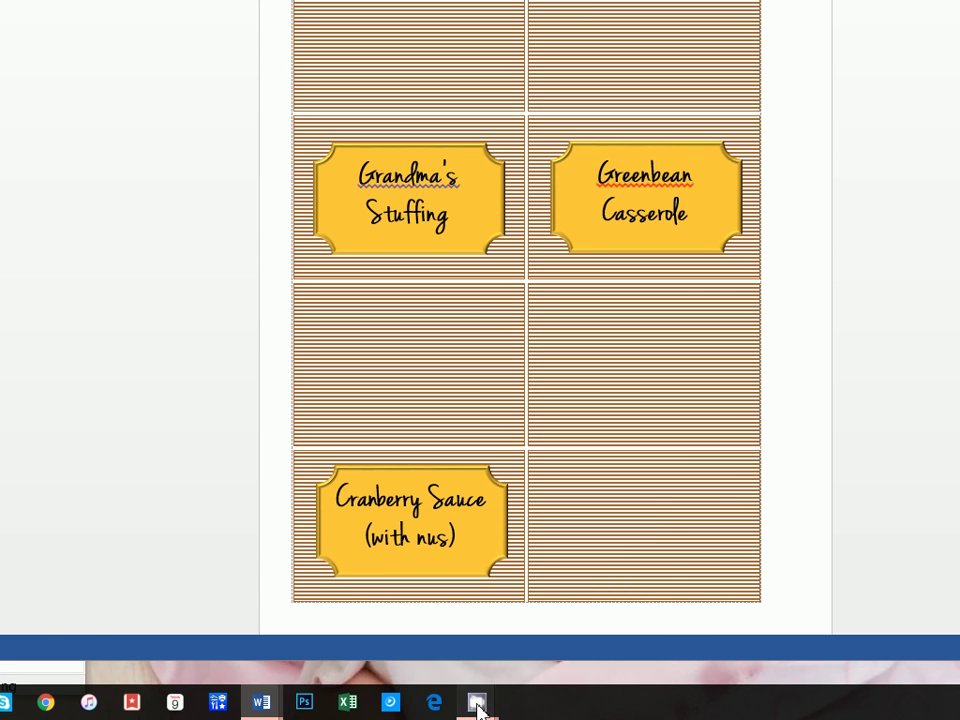
{"action": "mouse_move", "coordinate": [476, 703]}
{"action": "left_click", "coordinate": [390, 580]}
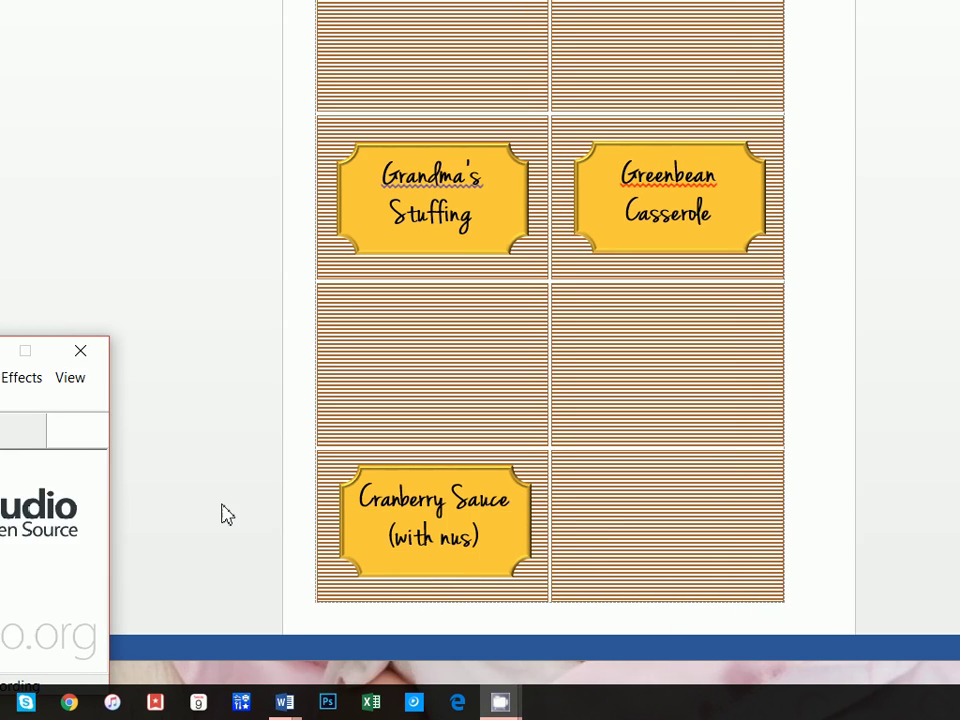